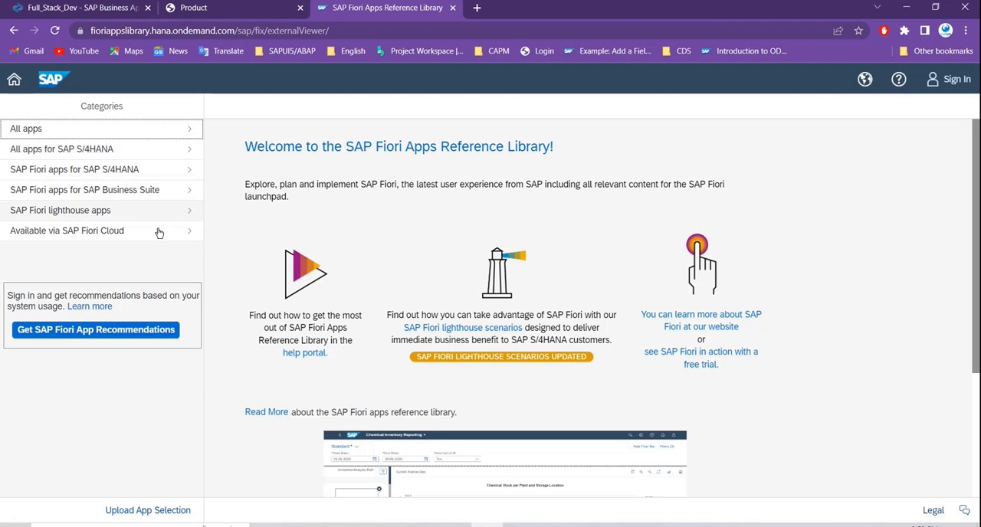
- Show the full list of all apps for SAP S/4HANA in the reference library
{"action": "left_click", "coordinate": [95, 148]}
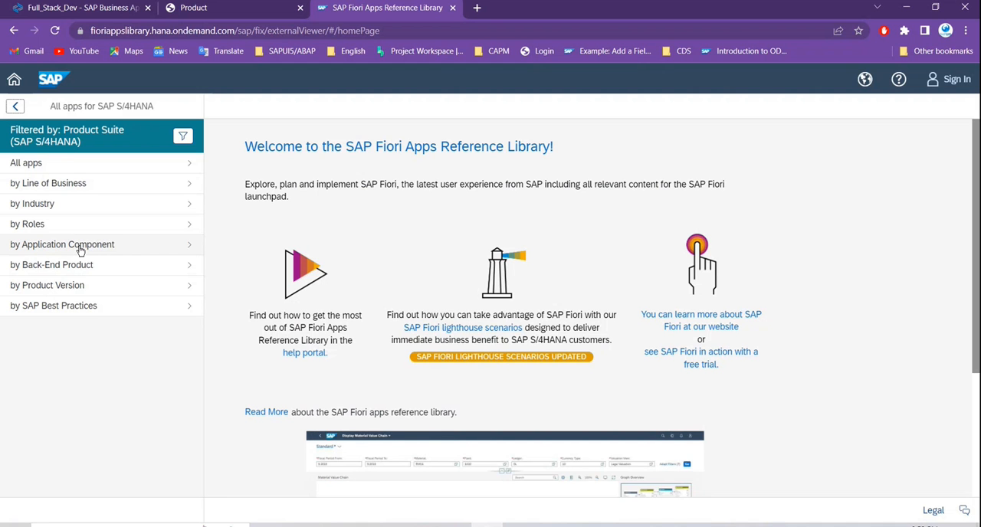
{"action": "left_click", "coordinate": [96, 186]}
{"action": "left_click", "coordinate": [14, 106]}
{"action": "left_click", "coordinate": [38, 163]}
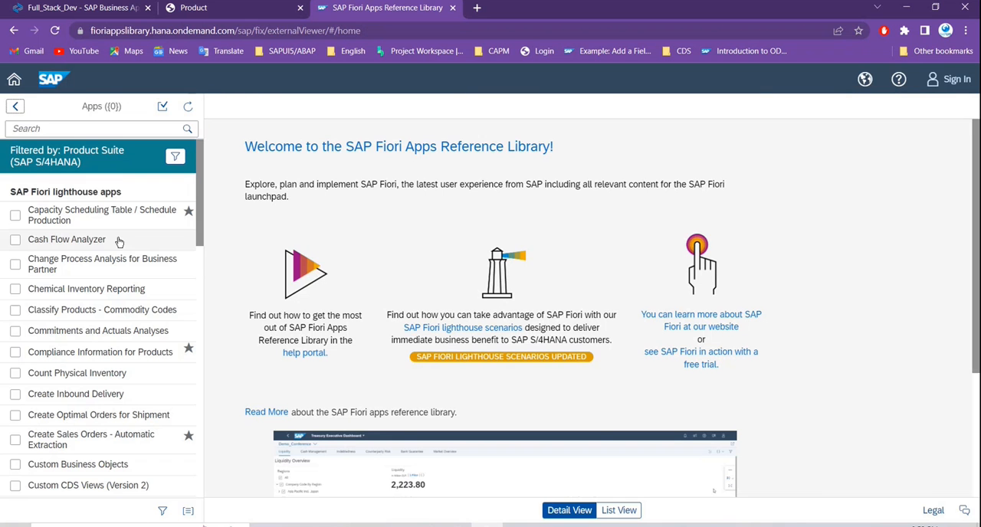
- Search the apps for "Manage Billing Document" and open the details of the Manage Billing Documents app
{"action": "left_click", "coordinate": [84, 128]}
{"action": "type", "text": "Manage"}
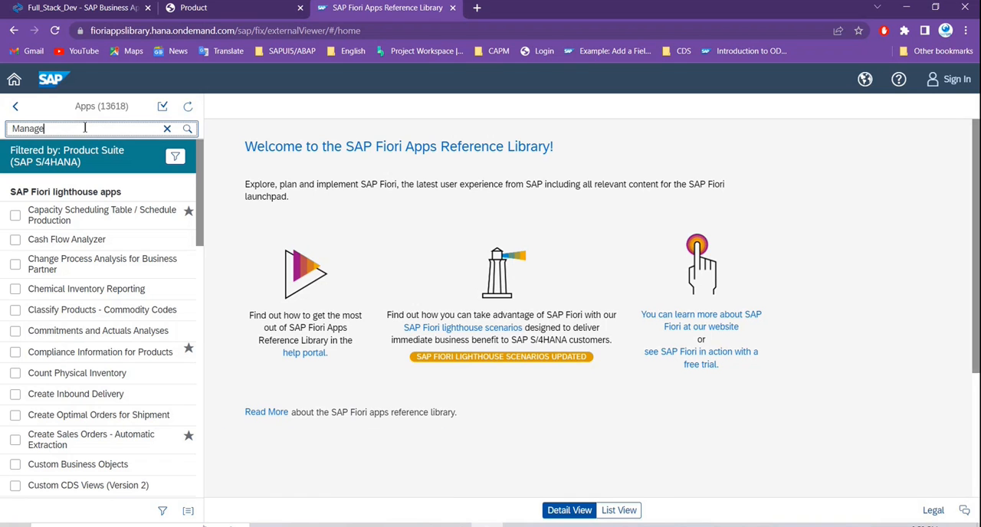
{"action": "type", "text": " Billing Document"}
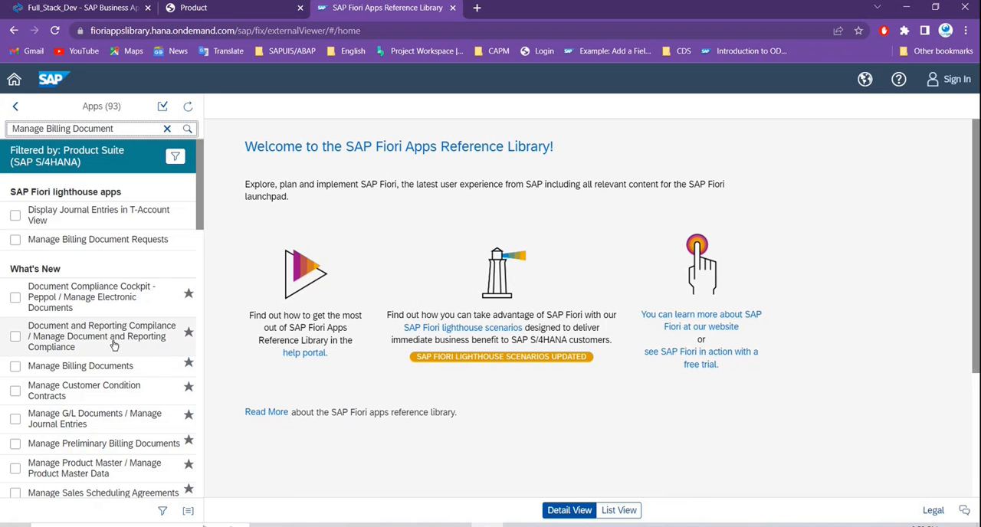
{"action": "left_click", "coordinate": [69, 367]}
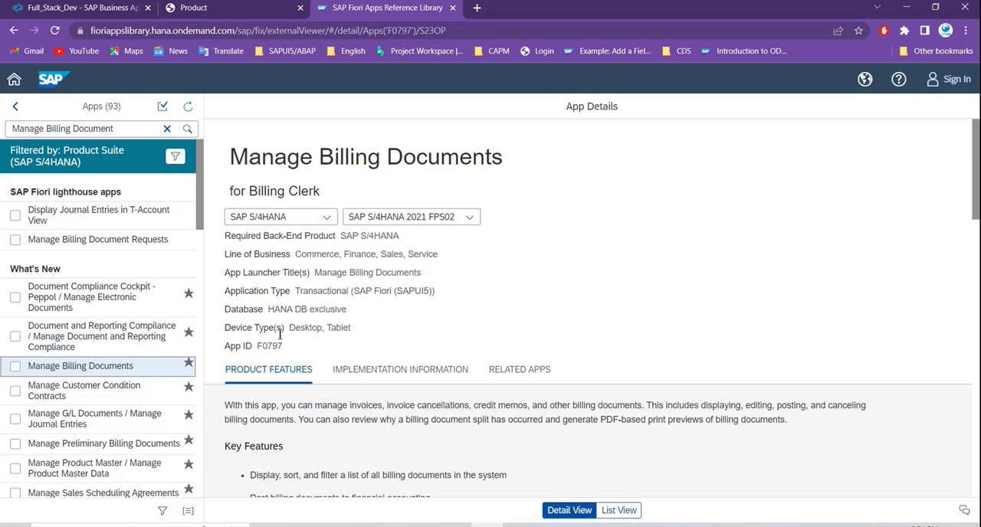
- Examine the app's device types and the product and release options offered for it, keeping the current selection
{"action": "left_click_drag", "start_coordinate": [289, 328], "coordinate": [332, 328]}
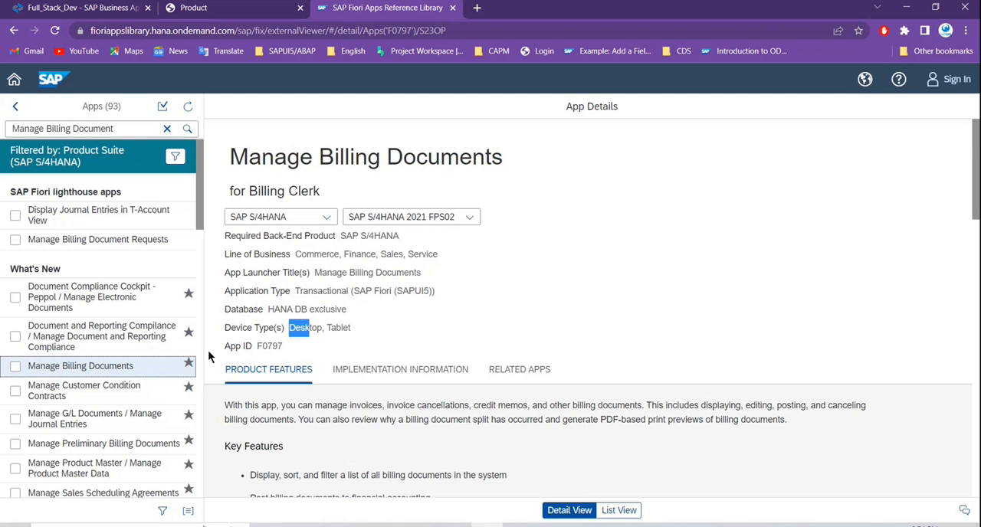
{"action": "left_click", "coordinate": [328, 219]}
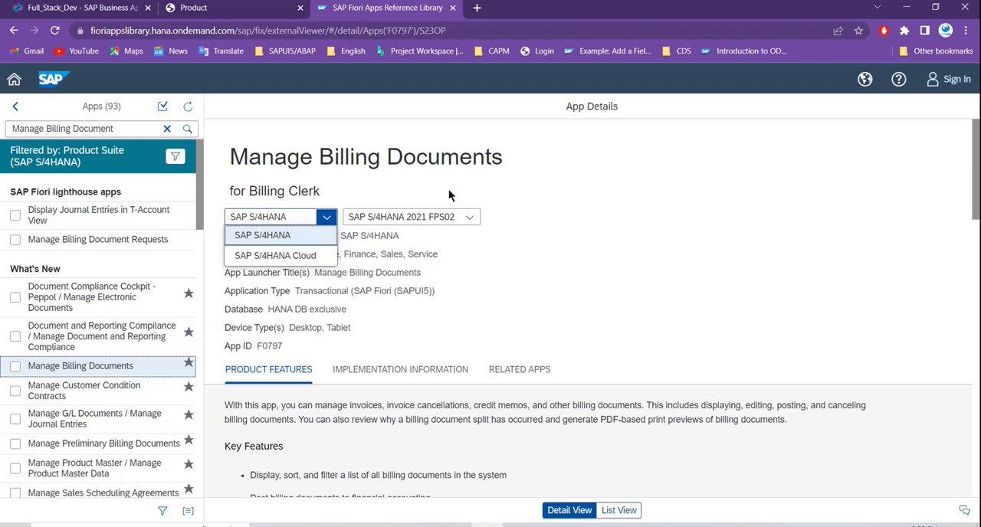
{"action": "left_click", "coordinate": [554, 272]}
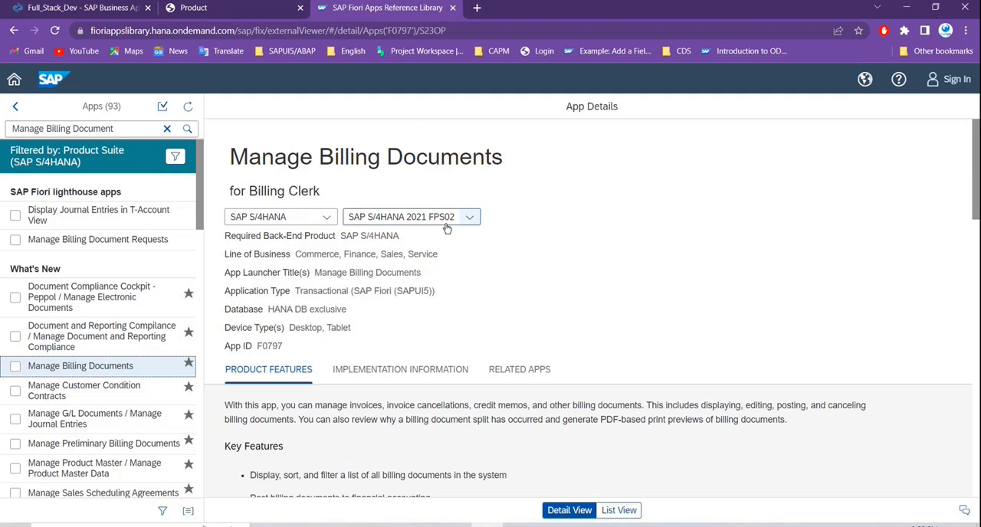
{"action": "left_click", "coordinate": [469, 218]}
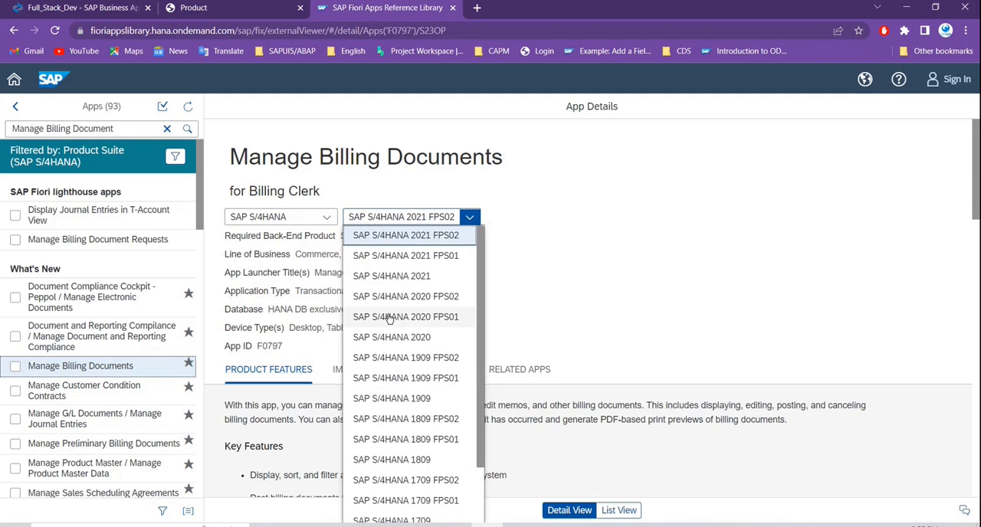
{"action": "scroll", "coordinate": [418, 345], "scroll_direction": "down", "scroll_amount": 1}
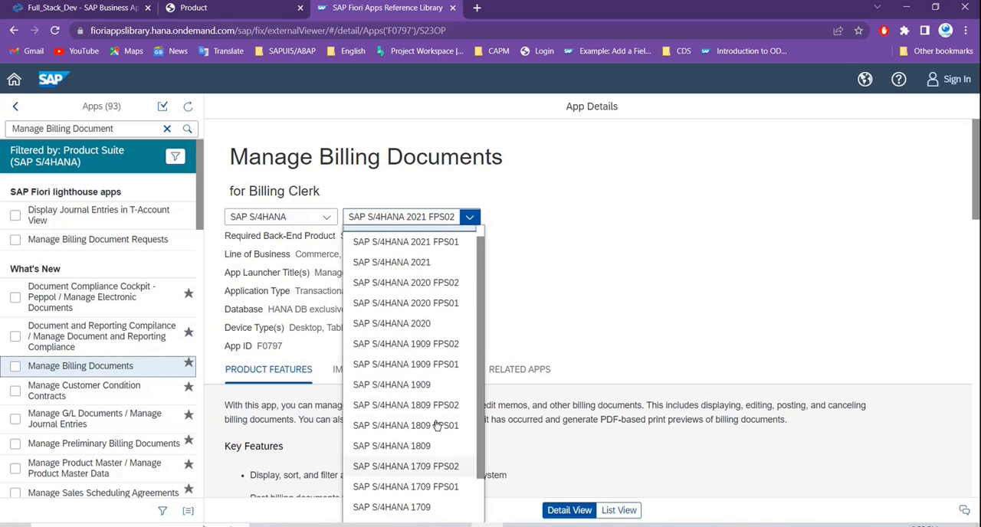
{"action": "scroll", "coordinate": [437, 426], "scroll_direction": "up", "scroll_amount": 1}
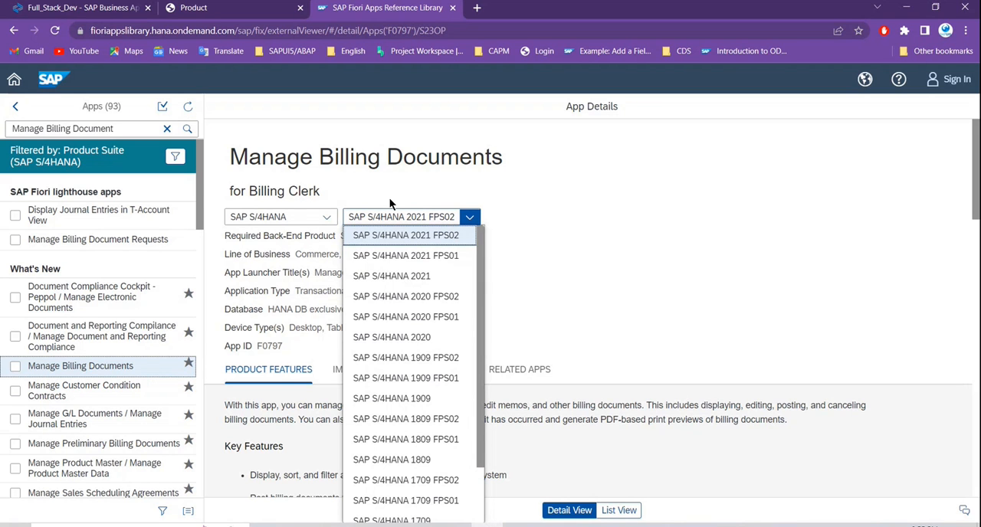
{"action": "left_click", "coordinate": [584, 264]}
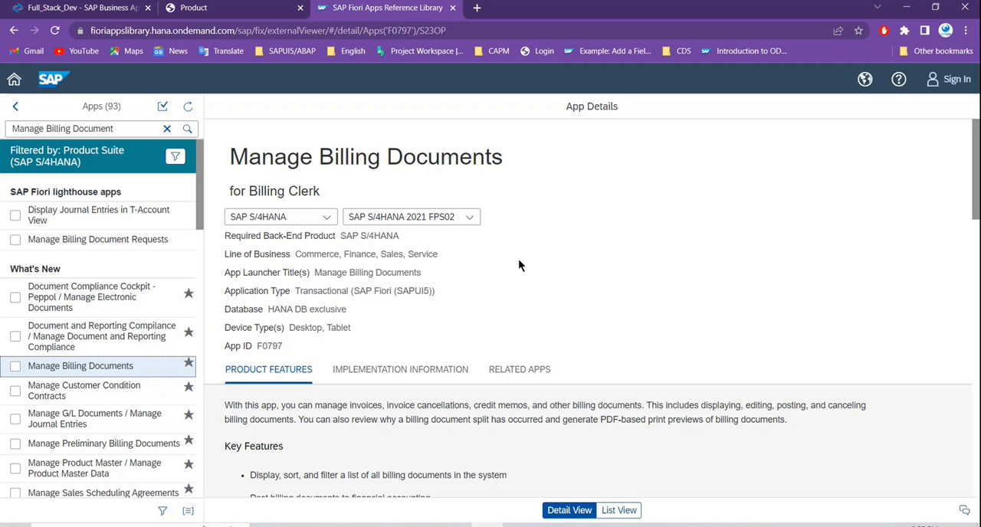
- Review the app's product features, including key features, feature comparison documentation and scope items
{"action": "scroll", "coordinate": [453, 383], "scroll_direction": "down", "scroll_amount": 2}
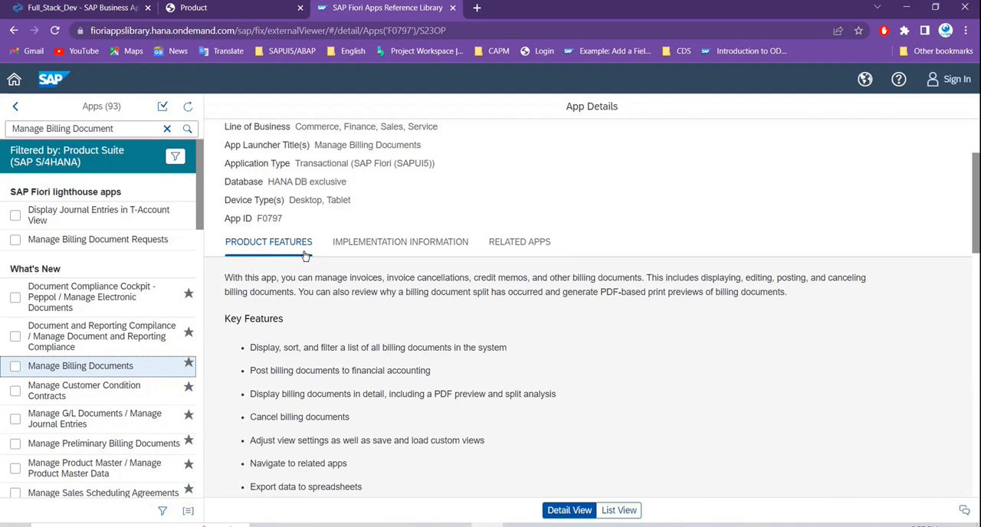
{"action": "scroll", "coordinate": [392, 384], "scroll_direction": "down", "scroll_amount": 1}
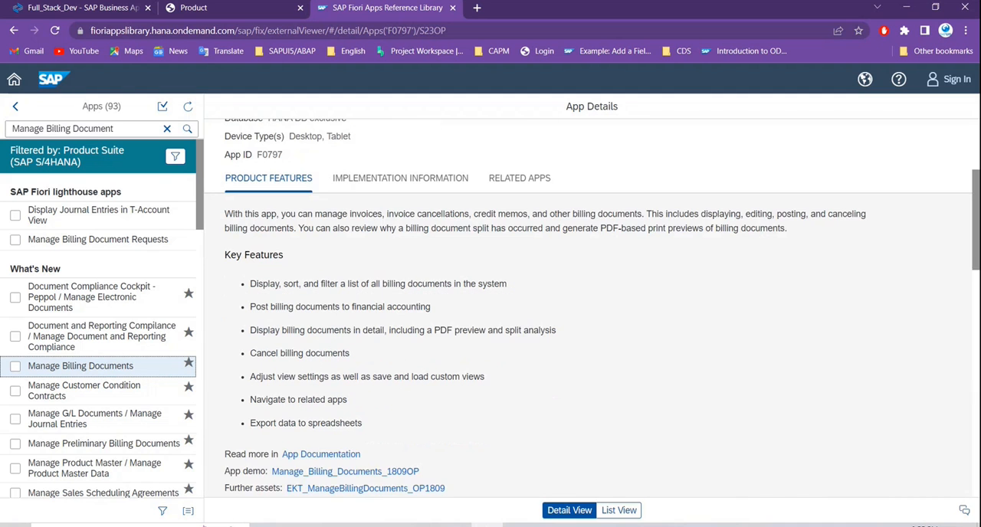
{"action": "scroll", "coordinate": [451, 364], "scroll_direction": "down", "scroll_amount": 4}
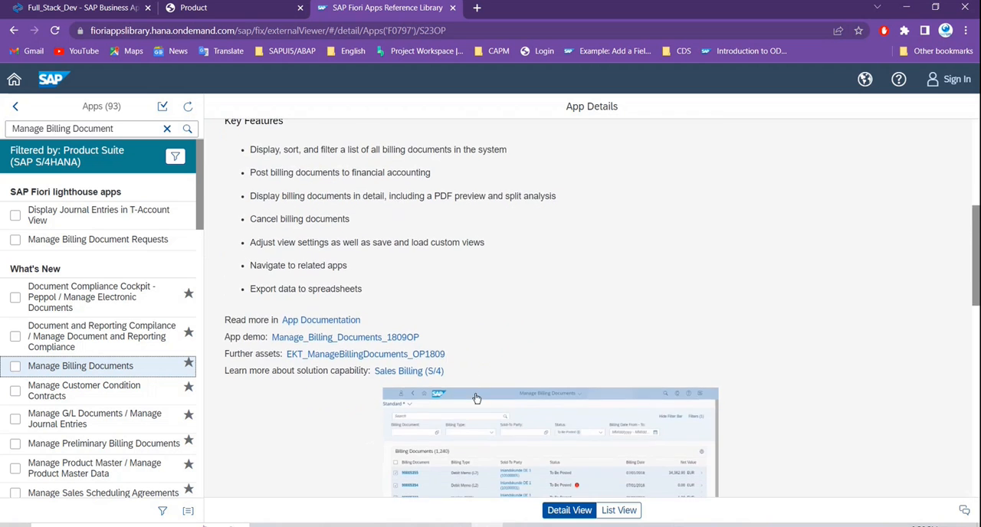
{"action": "scroll", "coordinate": [601, 391], "scroll_direction": "down", "scroll_amount": 4}
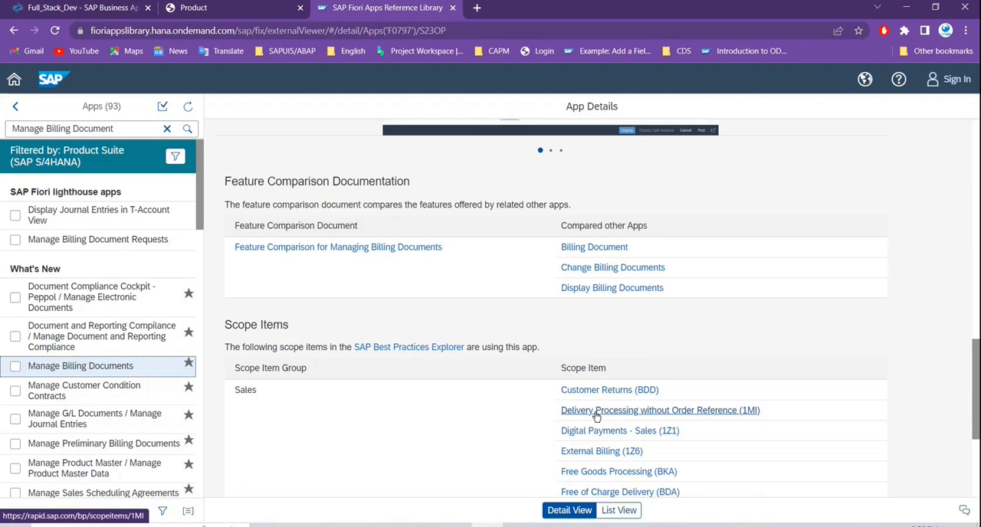
{"action": "scroll", "coordinate": [613, 420], "scroll_direction": "down", "scroll_amount": 3}
{"action": "scroll", "coordinate": [605, 422], "scroll_direction": "up", "scroll_amount": 8}
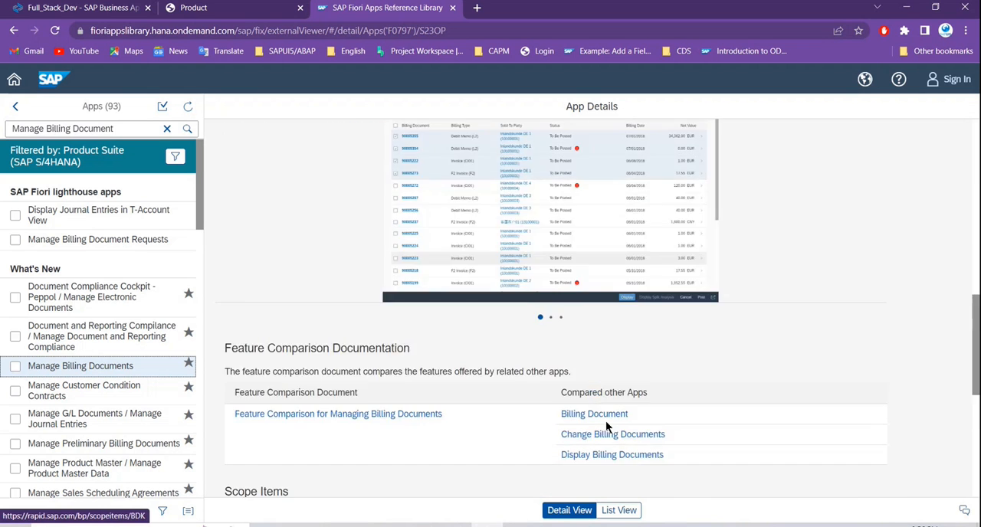
{"action": "scroll", "coordinate": [606, 420], "scroll_direction": "up", "scroll_amount": 3}
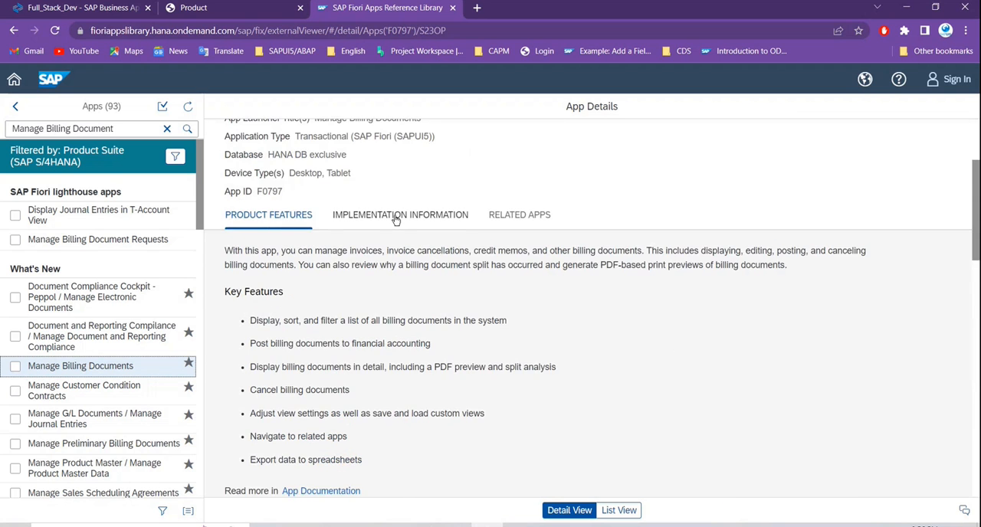
- Show the app's implementation information and expand the Important SAP Notes section to read its notes
{"action": "left_click", "coordinate": [397, 217]}
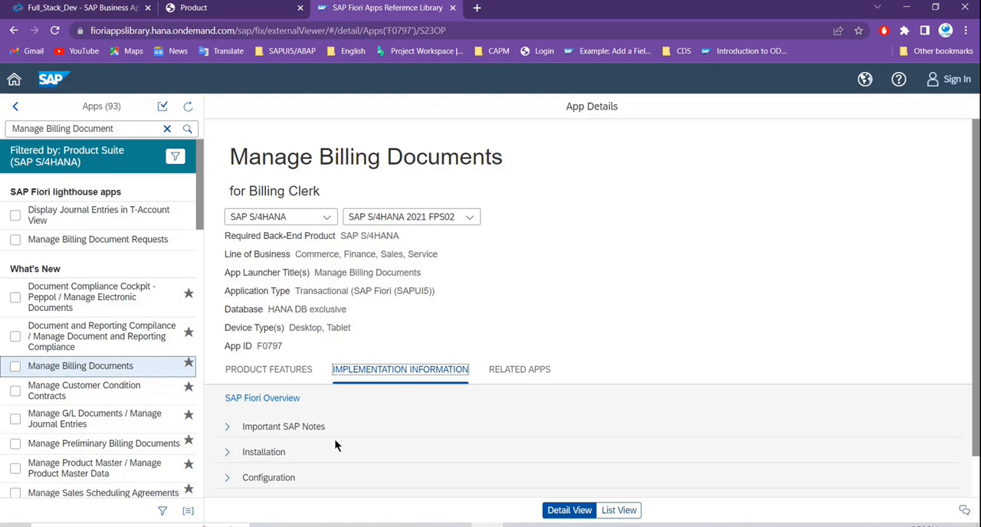
{"action": "scroll", "coordinate": [359, 451], "scroll_direction": "down", "scroll_amount": 1}
{"action": "scroll", "coordinate": [359, 451], "scroll_direction": "down", "scroll_amount": 1}
{"action": "left_click", "coordinate": [227, 381]}
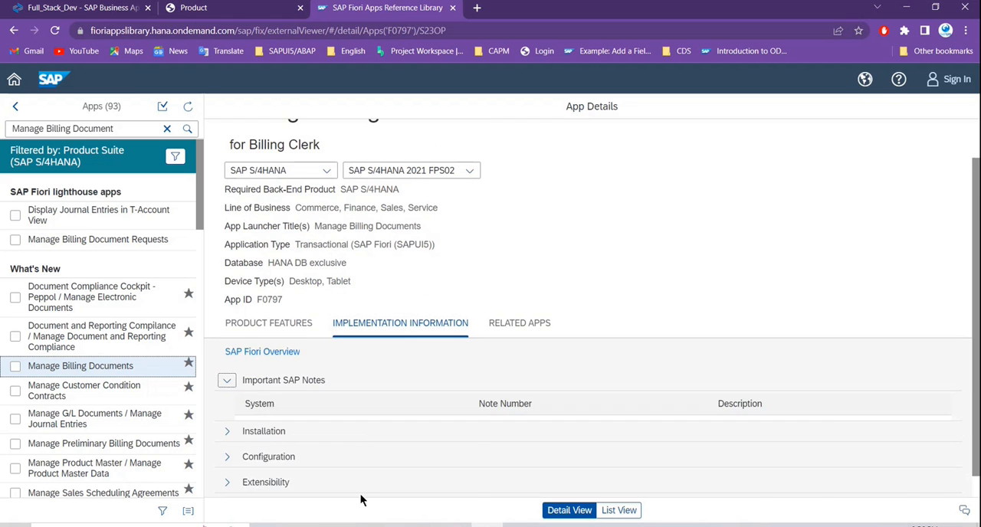
{"action": "scroll", "coordinate": [394, 387], "scroll_direction": "down", "scroll_amount": 2}
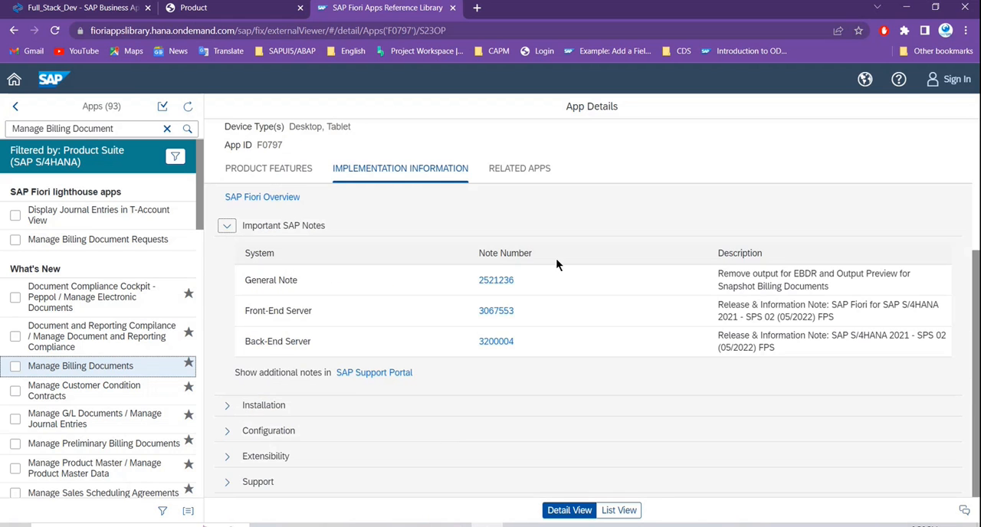
- Expand the Installation section and examine the required front-end and back-end (ABAP) components
{"action": "left_click", "coordinate": [226, 406]}
{"action": "scroll", "coordinate": [440, 457], "scroll_direction": "down", "scroll_amount": 3}
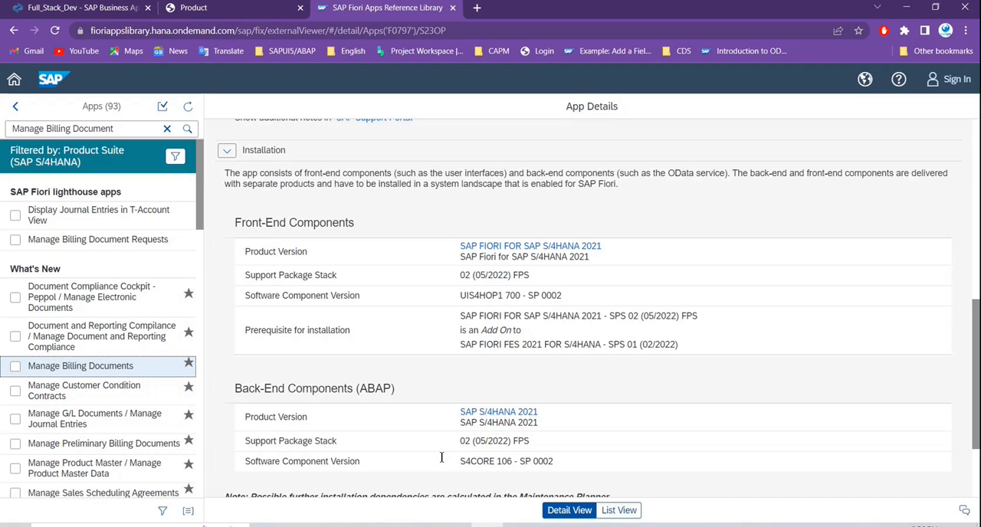
{"action": "scroll", "coordinate": [431, 452], "scroll_direction": "down", "scroll_amount": 1}
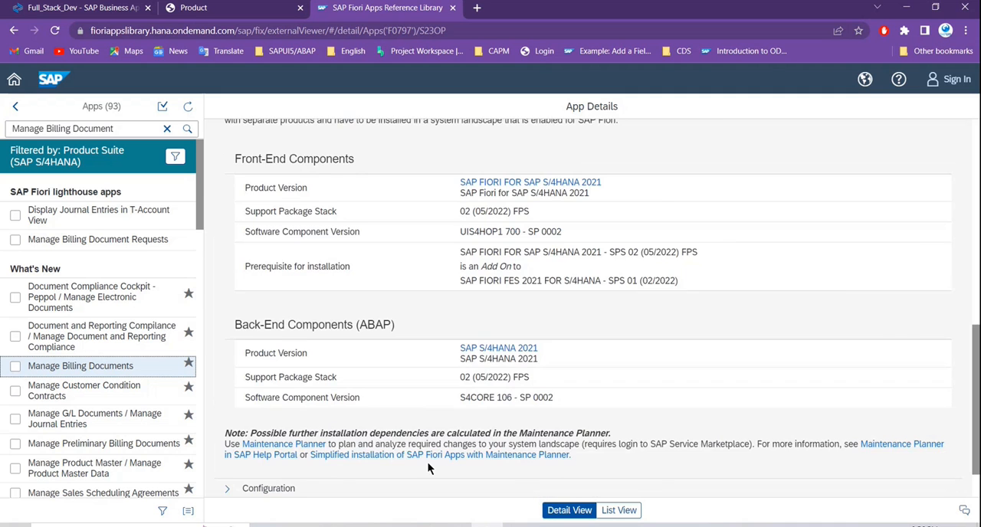
{"action": "scroll", "coordinate": [428, 463], "scroll_direction": "up", "scroll_amount": 1}
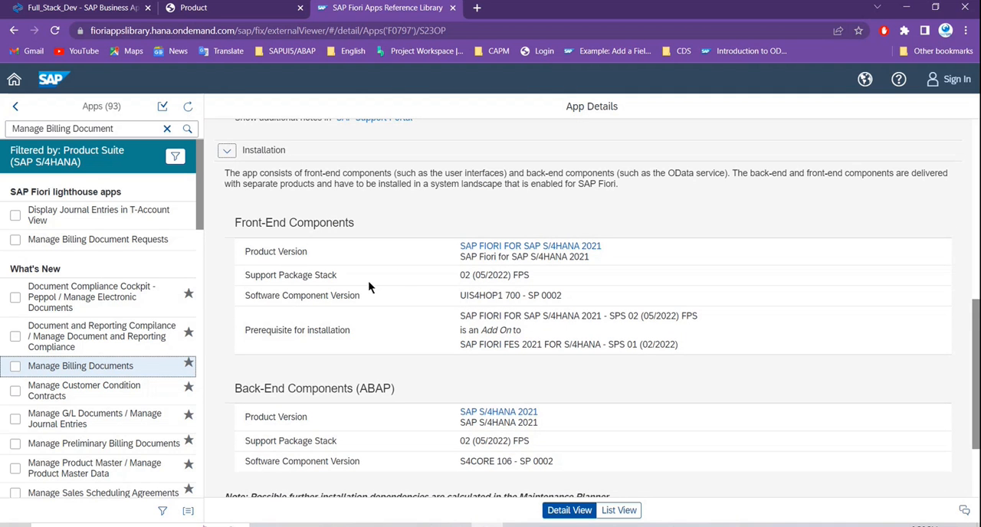
- Return to the app's header details and check the list of SAP S/4HANA releases without changing the release
{"action": "scroll", "coordinate": [538, 272], "scroll_direction": "up", "scroll_amount": 5}
{"action": "scroll", "coordinate": [534, 272], "scroll_direction": "up", "scroll_amount": 1}
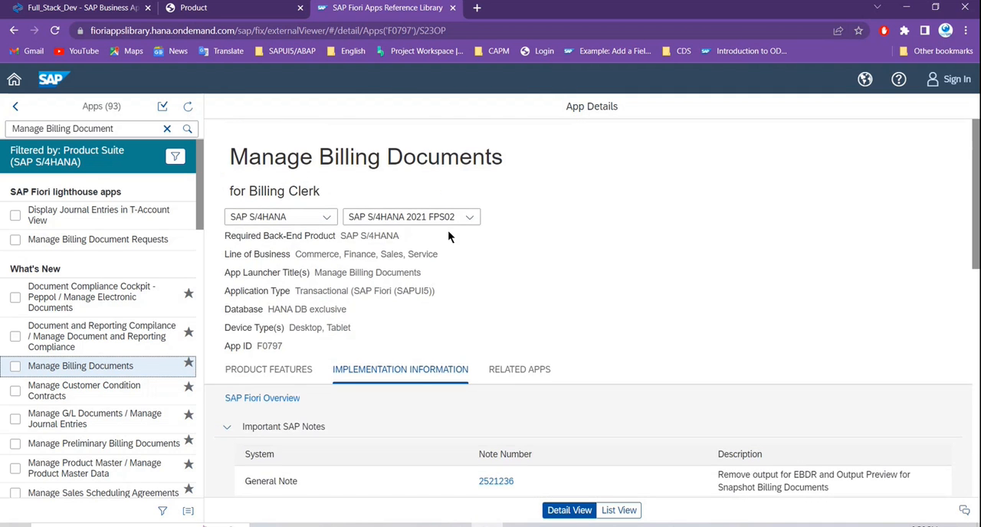
{"action": "left_click", "coordinate": [469, 217]}
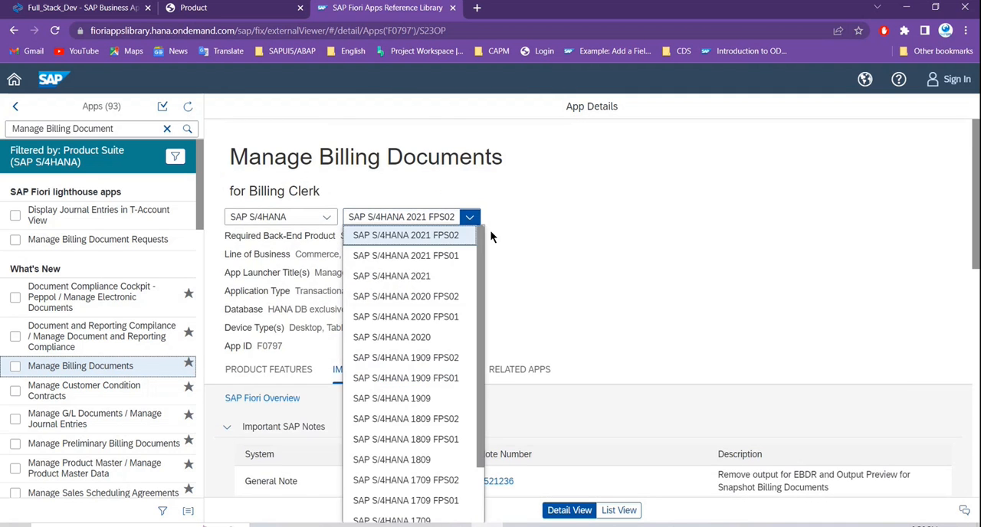
{"action": "left_click", "coordinate": [564, 266]}
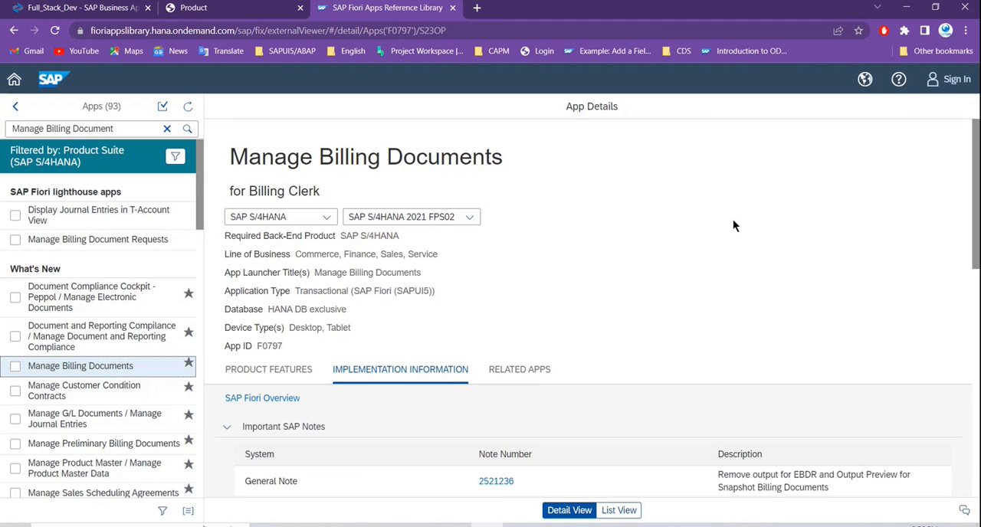
- Switch to SAP GUI in the remote desktop session and leave the Object Navigator for the SAP Easy Access screen
{"action": "left_click", "coordinate": [677, 525]}
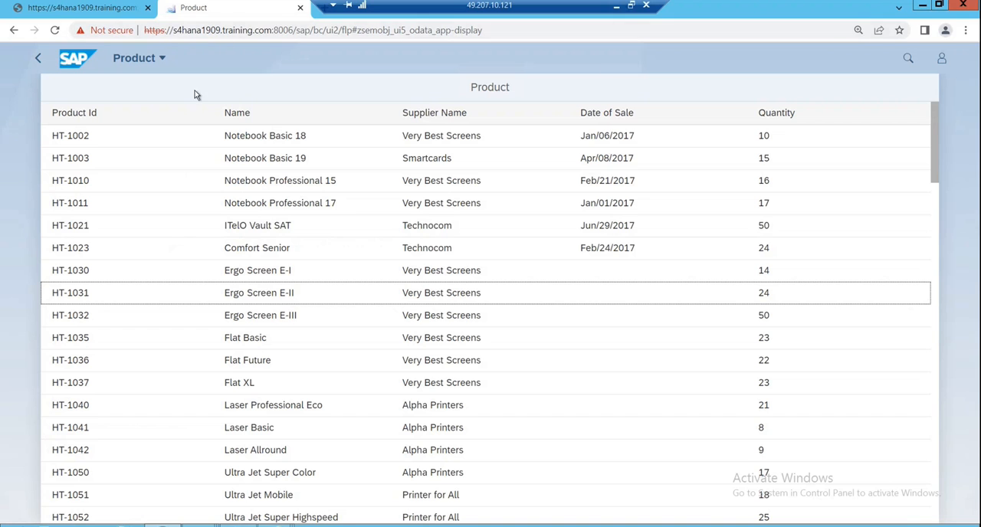
{"action": "left_click", "coordinate": [198, 525]}
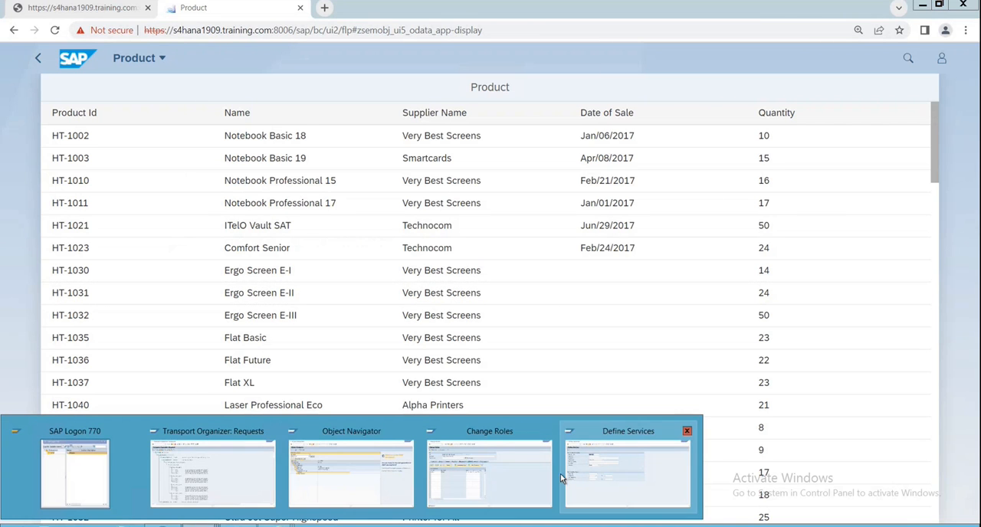
{"action": "left_click", "coordinate": [259, 479]}
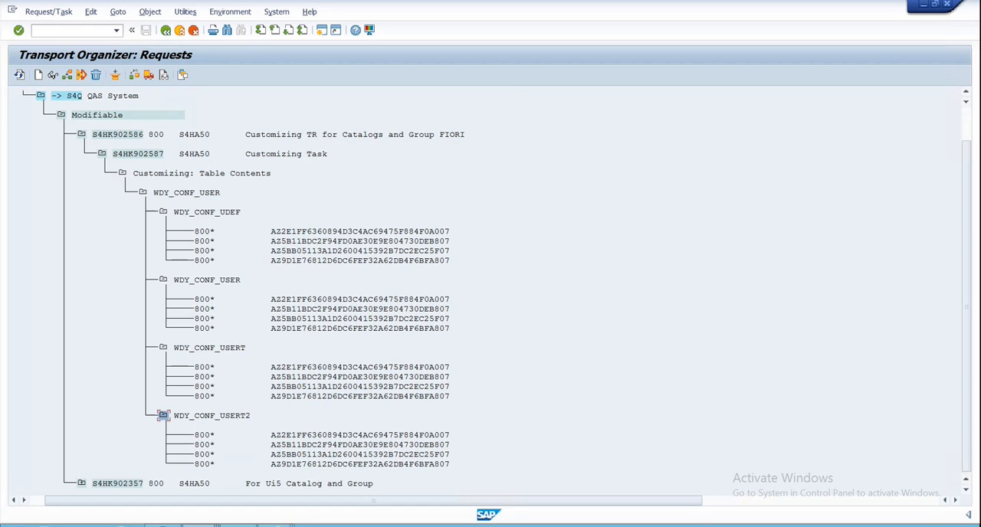
{"action": "left_click", "coordinate": [198, 525]}
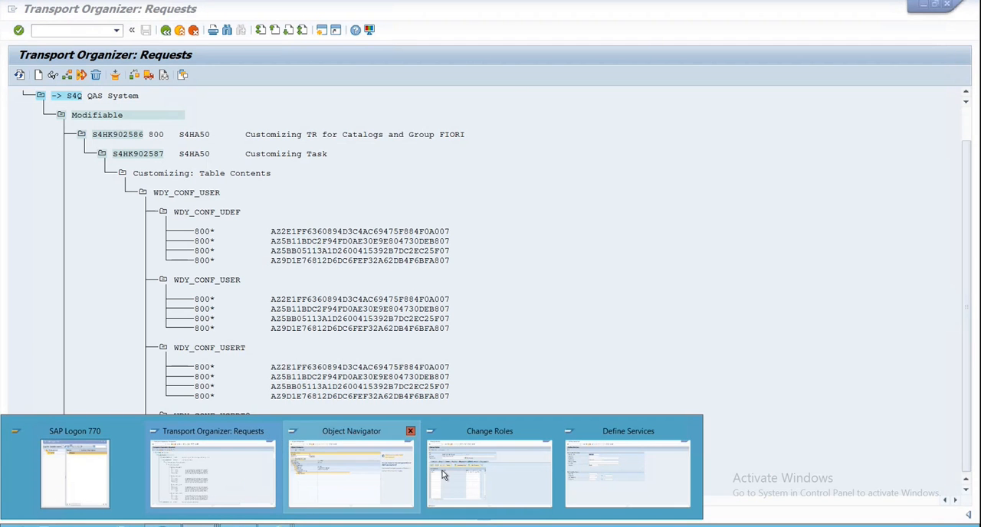
{"action": "left_click", "coordinate": [329, 489]}
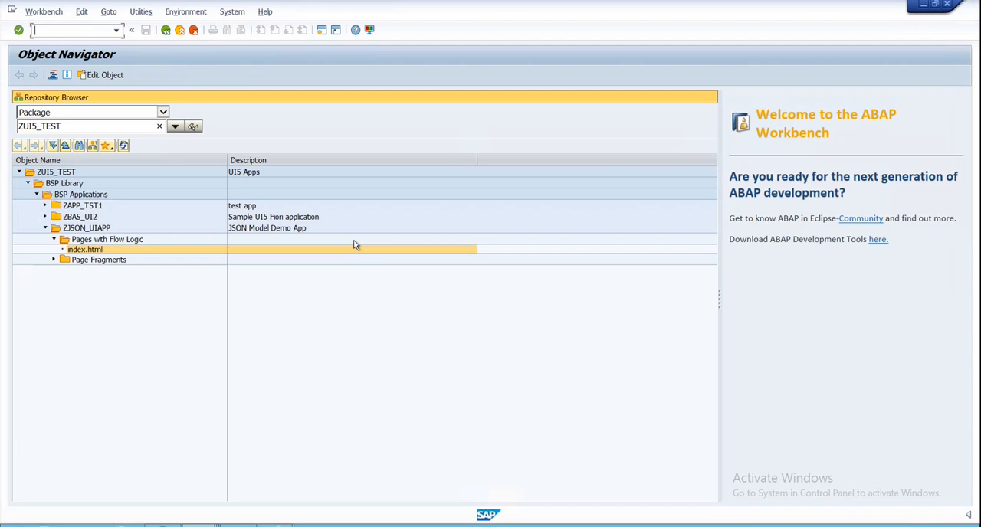
{"action": "left_click", "coordinate": [164, 31]}
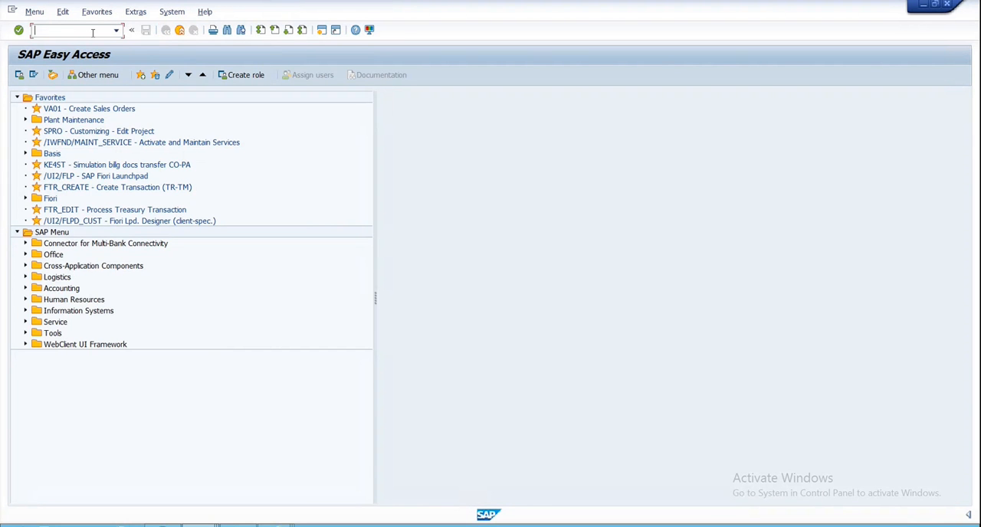
- Display the system status information for the current SAP session
{"action": "mouse_move", "coordinate": [941, 81]}
{"action": "left_click", "coordinate": [169, 15]}
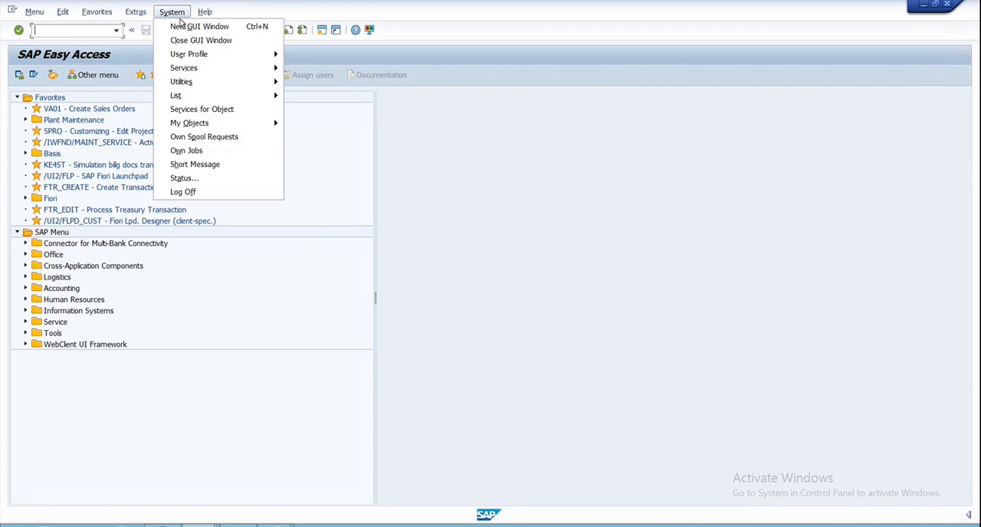
{"action": "left_click", "coordinate": [183, 180]}
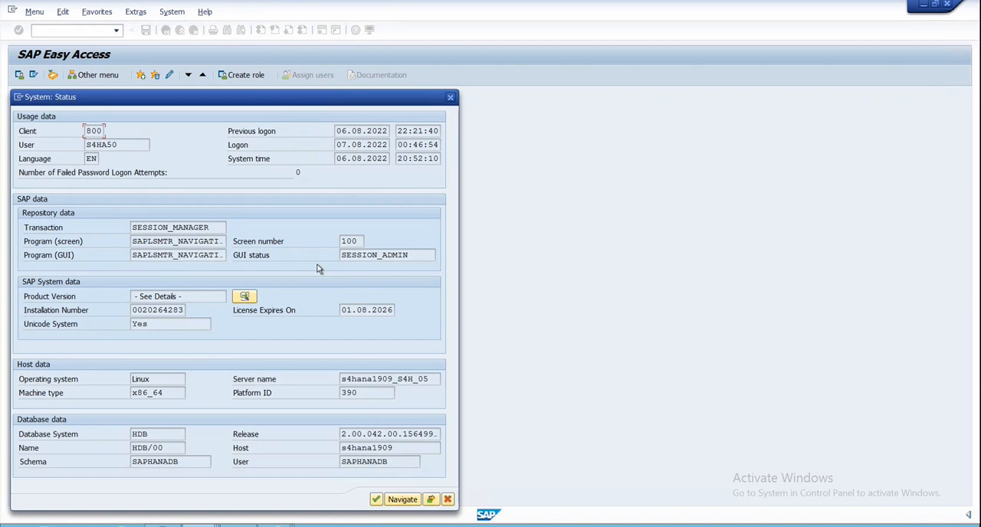
- Open the product version details from the system status and display the installed product versions
{"action": "left_click_drag", "start_coordinate": [293, 97], "coordinate": [308, 27]}
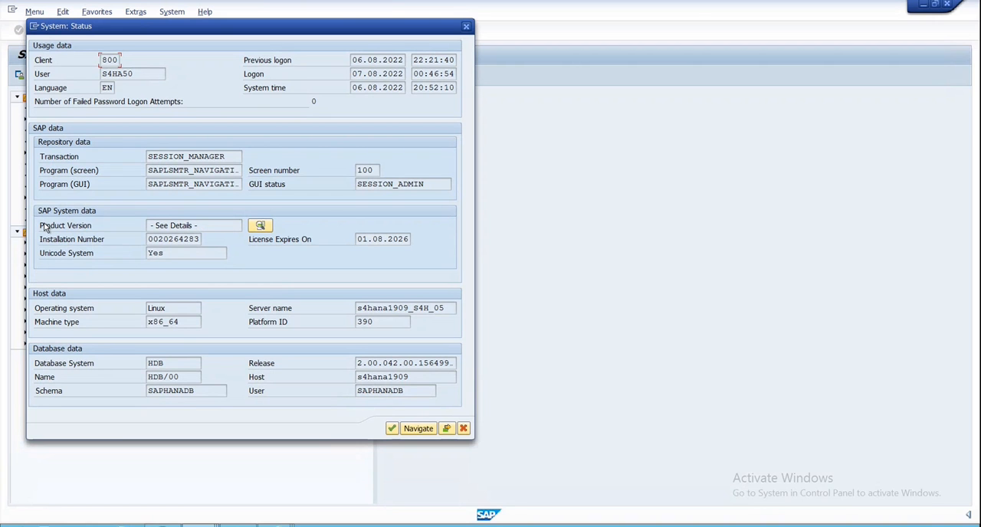
{"action": "left_click", "coordinate": [261, 227]}
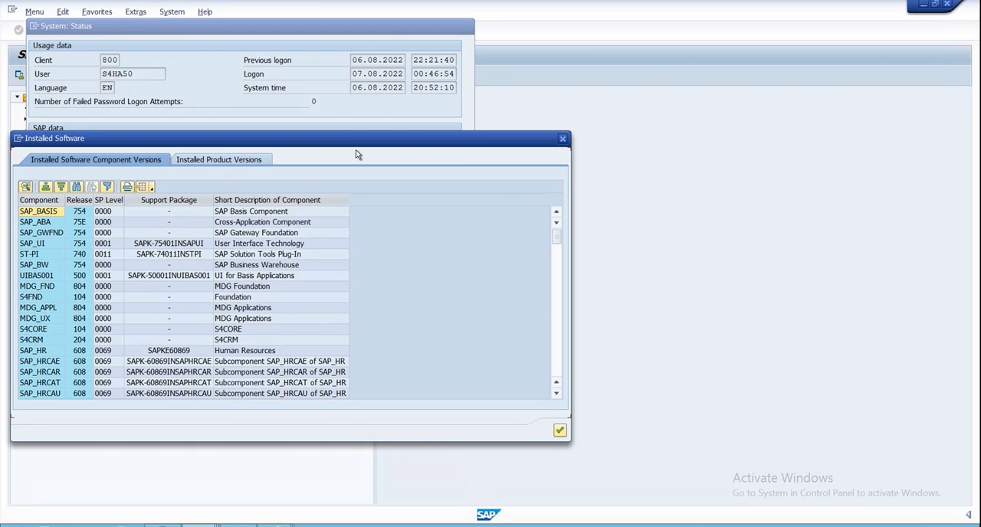
{"action": "left_click_drag", "start_coordinate": [351, 139], "coordinate": [362, 99]}
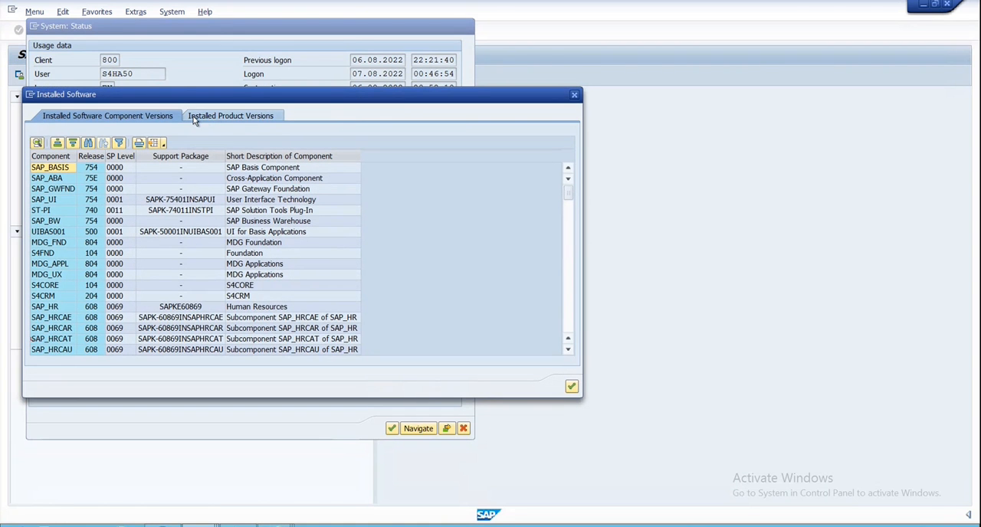
{"action": "left_click", "coordinate": [222, 116]}
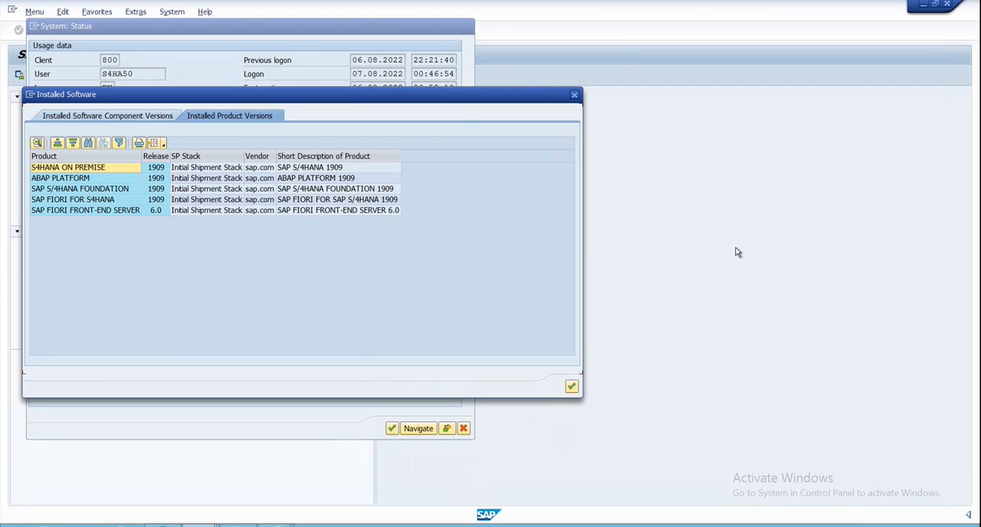
- Switch to the SAP Fiori apps reference library in Chrome and set the Manage Billing Documents release to SAP S/4HANA 1909
{"action": "mouse_move", "coordinate": [569, 3]}
{"action": "left_click", "coordinate": [617, 9]}
{"action": "left_click", "coordinate": [469, 218]}
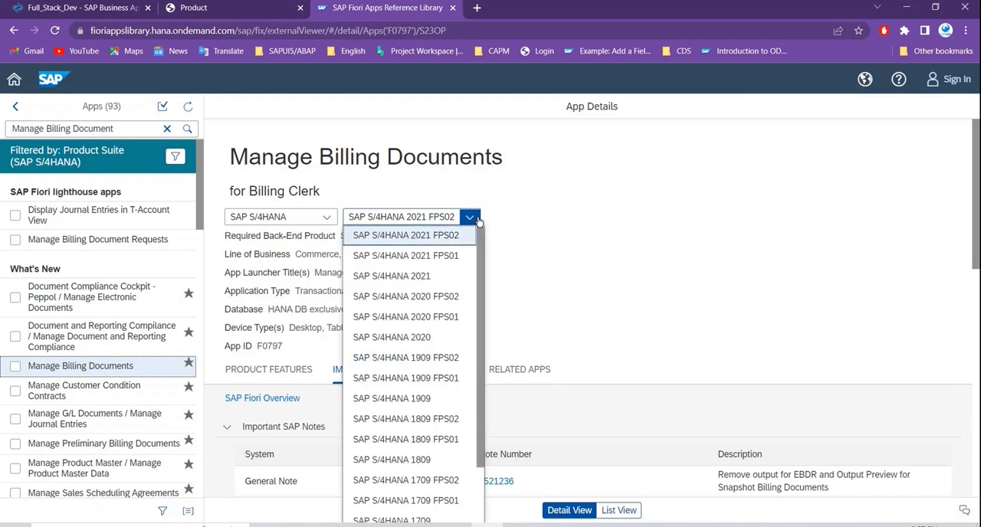
{"action": "left_click", "coordinate": [414, 400]}
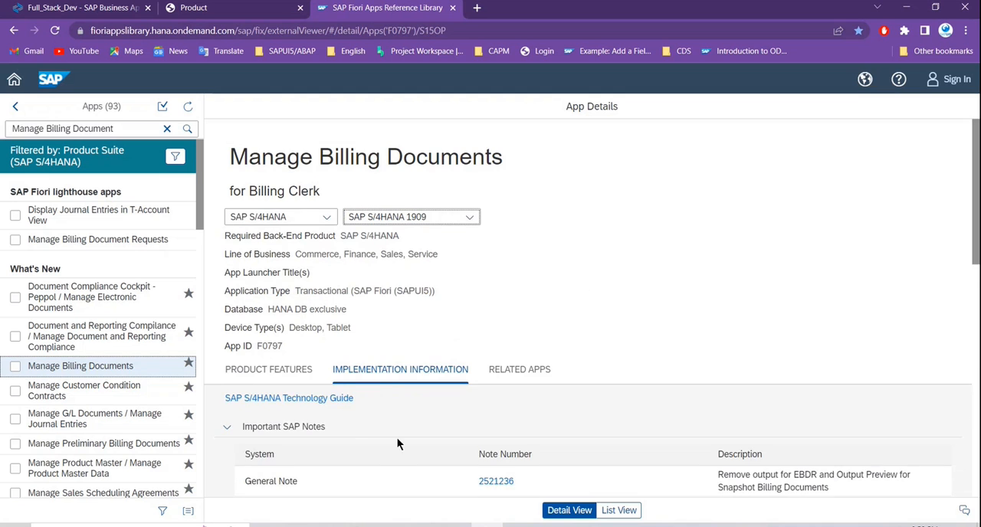
- Examine the front-end and back-end (ABAP) components required under Installation for the selected release
{"action": "scroll", "coordinate": [379, 421], "scroll_direction": "down", "scroll_amount": 3}
{"action": "scroll", "coordinate": [446, 422], "scroll_direction": "down", "scroll_amount": 3}
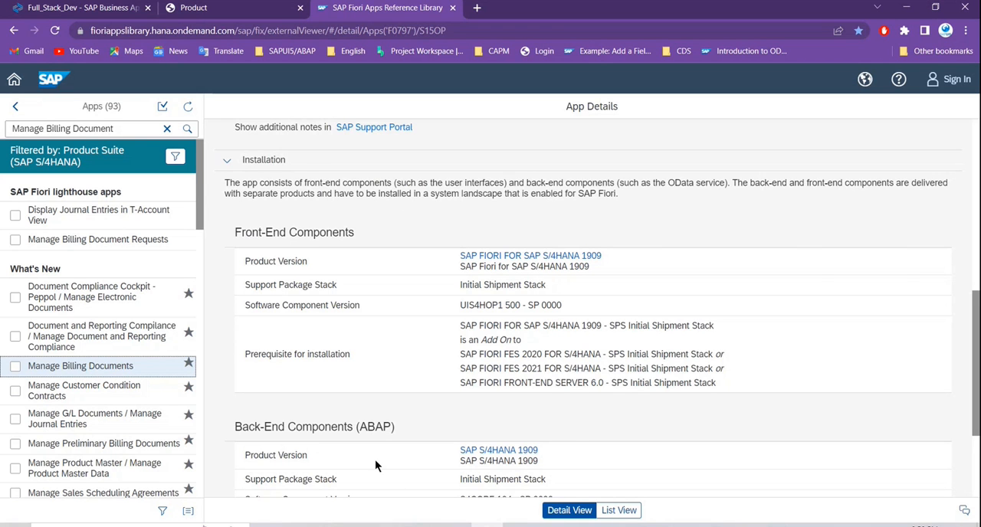
{"action": "scroll", "coordinate": [376, 465], "scroll_direction": "up", "scroll_amount": 3}
{"action": "scroll", "coordinate": [440, 330], "scroll_direction": "down", "scroll_amount": 2}
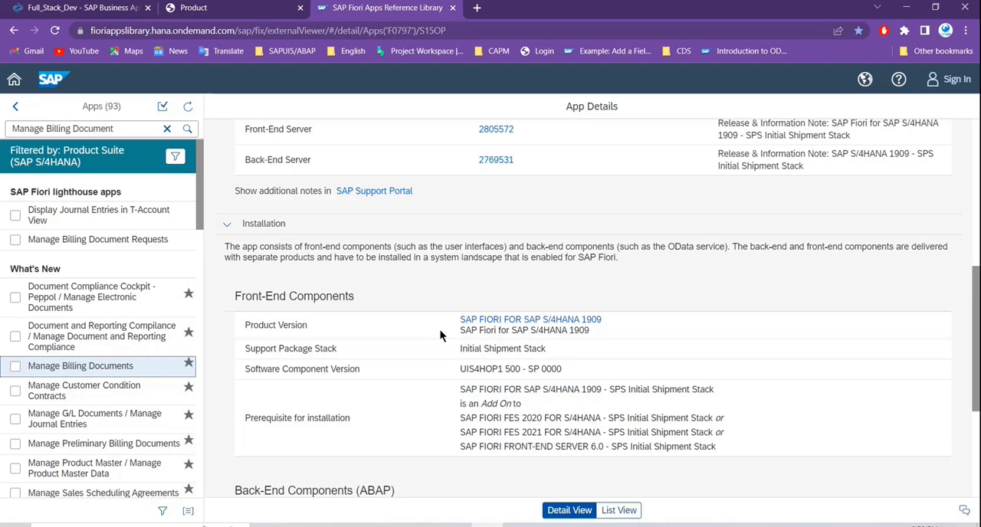
{"action": "scroll", "coordinate": [439, 329], "scroll_direction": "down", "scroll_amount": 3}
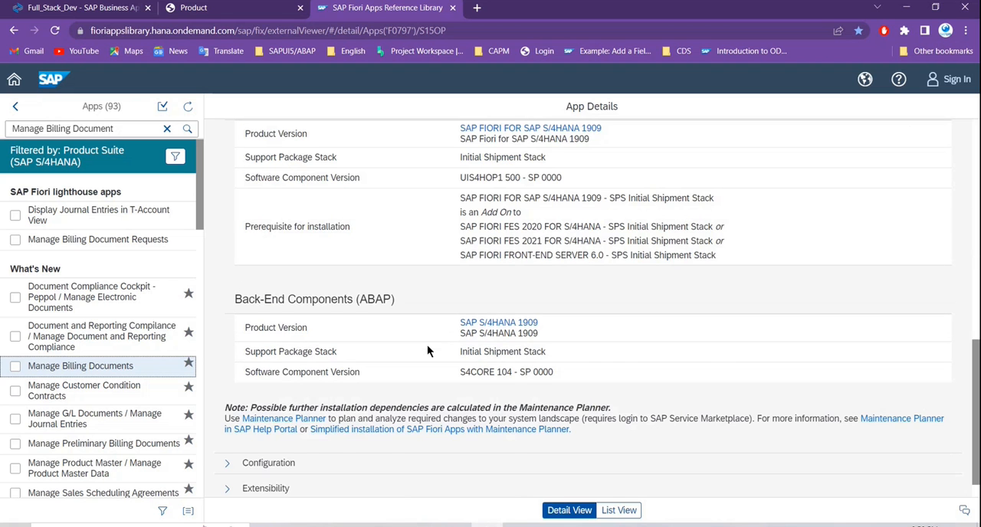
{"action": "scroll", "coordinate": [428, 348], "scroll_direction": "up", "scroll_amount": 2}
{"action": "scroll", "coordinate": [398, 357], "scroll_direction": "down", "scroll_amount": 2}
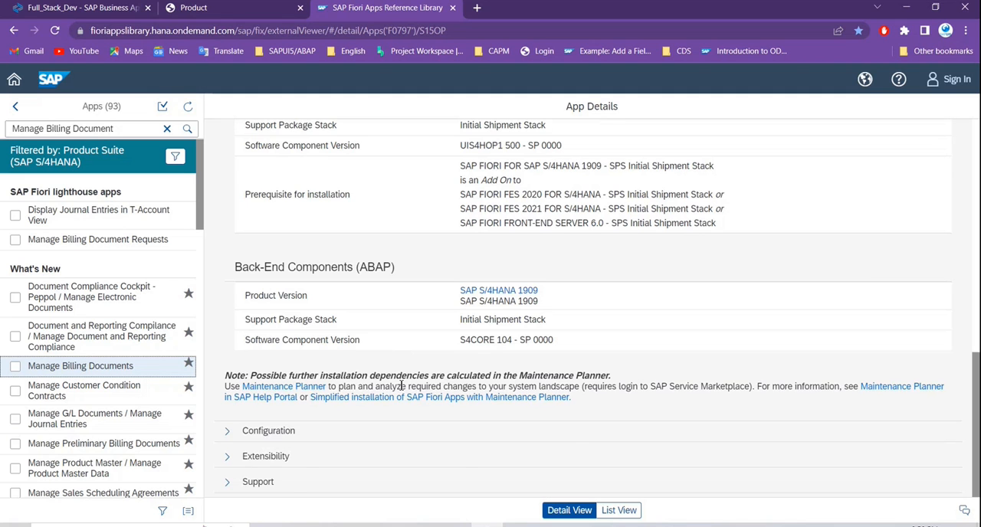
{"action": "scroll", "coordinate": [400, 387], "scroll_direction": "up", "scroll_amount": 1}
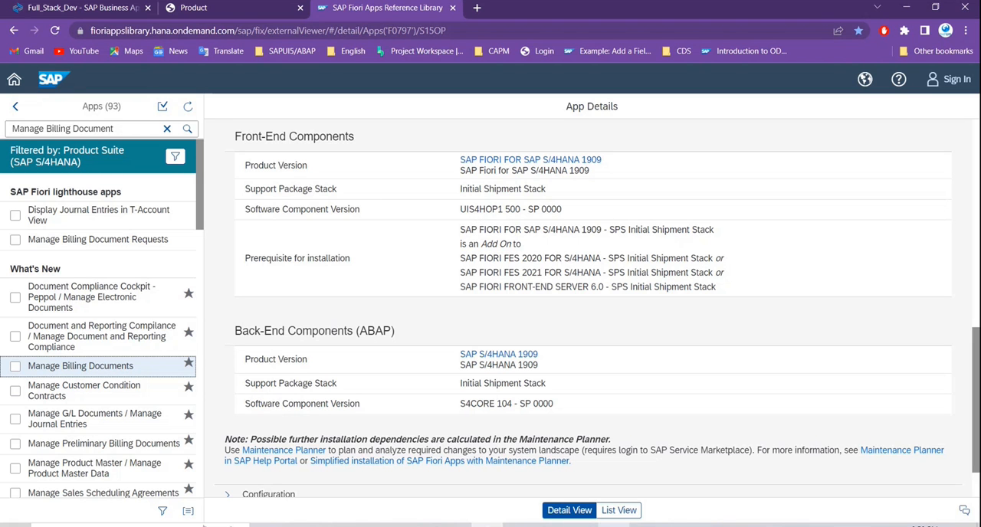
- Mark the front-end component name UIS4HOP1, and display the installed software component versions in the remote SAP GUI session
{"action": "left_click_drag", "start_coordinate": [461, 209], "coordinate": [502, 212]}
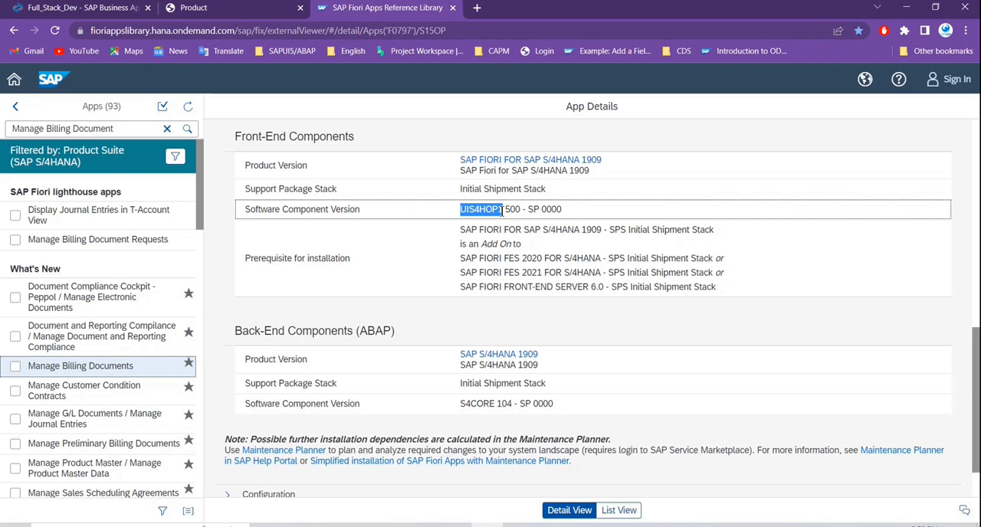
{"action": "left_click", "coordinate": [678, 525]}
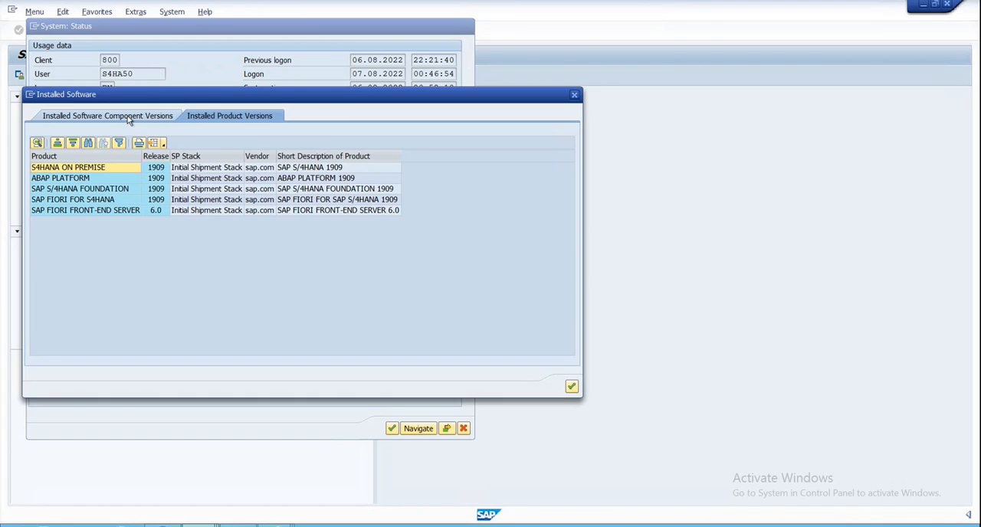
{"action": "left_click", "coordinate": [119, 120]}
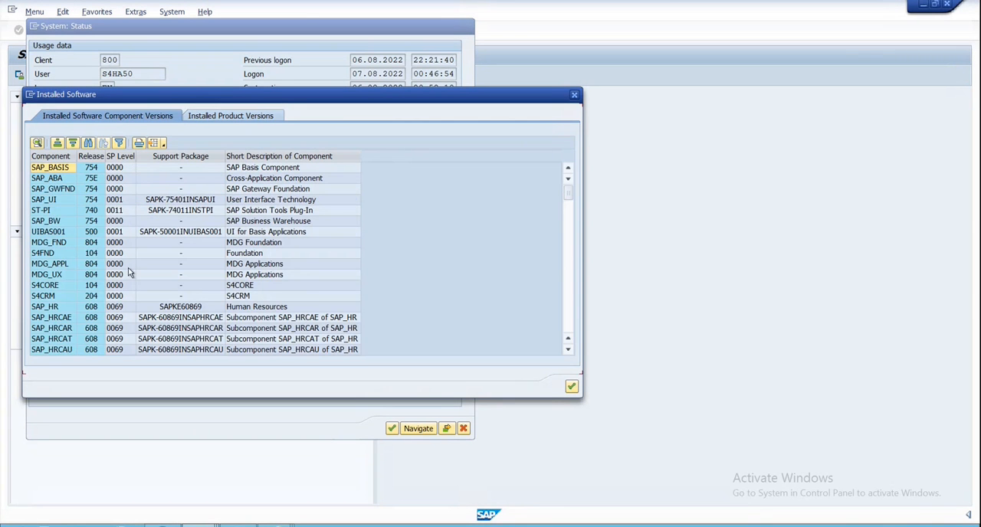
{"action": "left_click", "coordinate": [51, 232]}
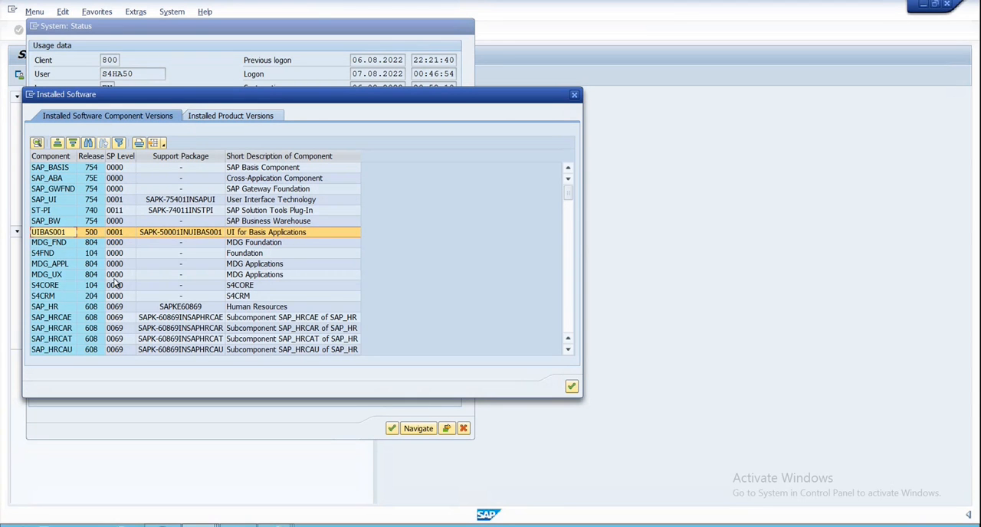
{"action": "mouse_move", "coordinate": [594, 10]}
{"action": "left_click", "coordinate": [631, 5]}
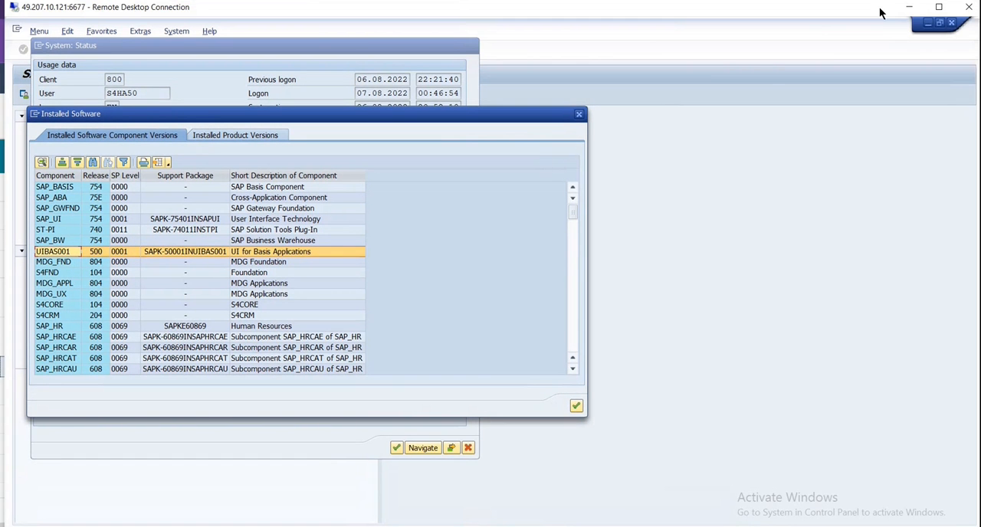
- Recheck the required front-end component in the apps library and locate UIS4HOP1 in the SAP system's installed component list
{"action": "key", "text": "alt+Tab"}
{"action": "left_click_drag", "start_coordinate": [500, 215], "coordinate": [519, 224]}
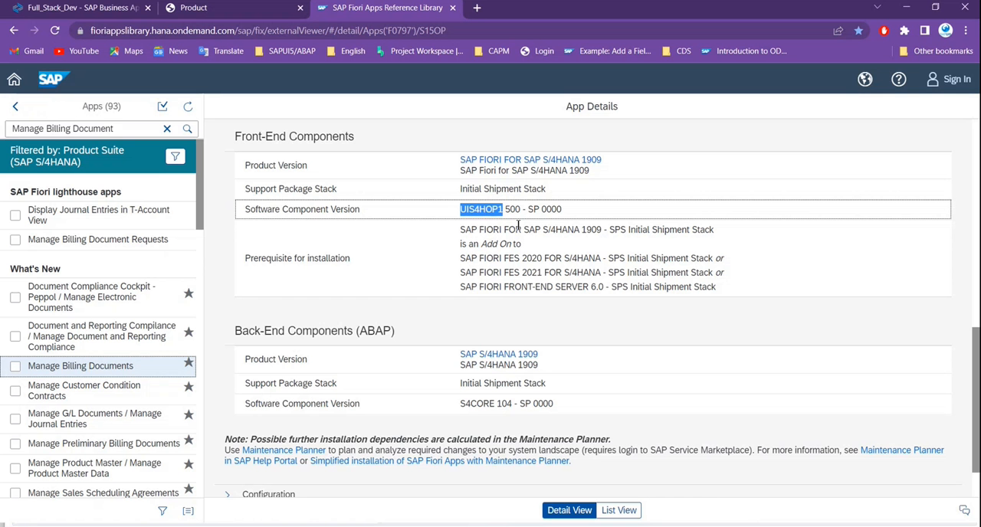
{"action": "key", "text": "alt+Tab"}
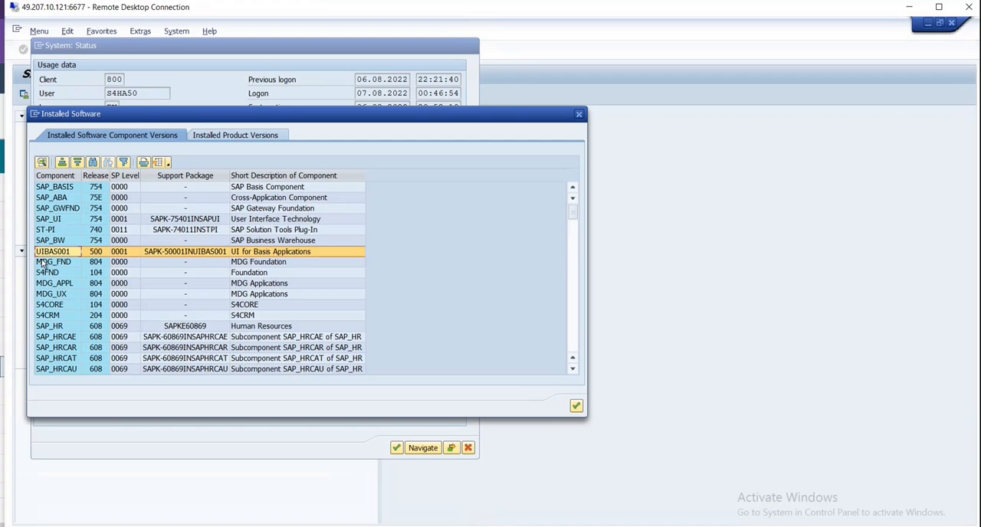
{"action": "scroll", "coordinate": [95, 314], "scroll_direction": "down", "scroll_amount": 5}
{"action": "scroll", "coordinate": [95, 314], "scroll_direction": "down", "scroll_amount": 10}
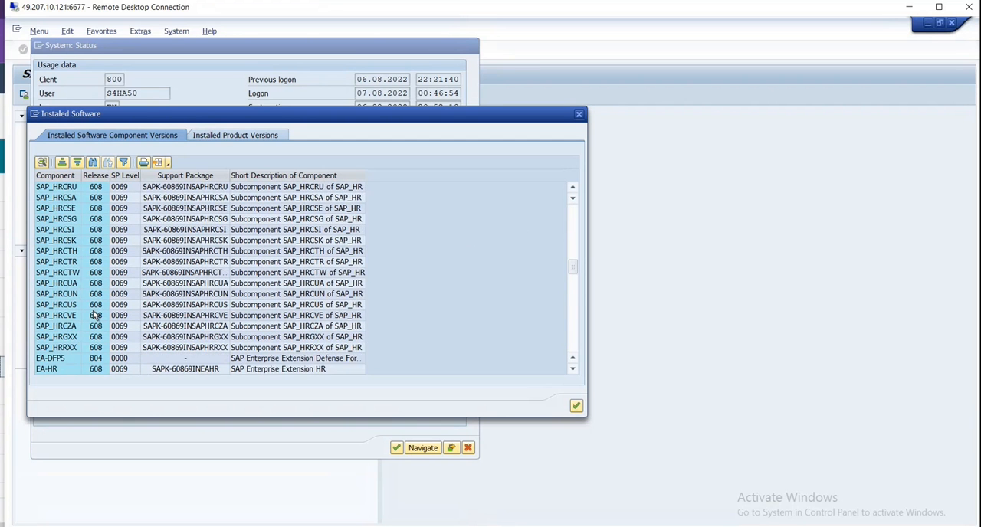
{"action": "scroll", "coordinate": [95, 315], "scroll_direction": "down", "scroll_amount": 10}
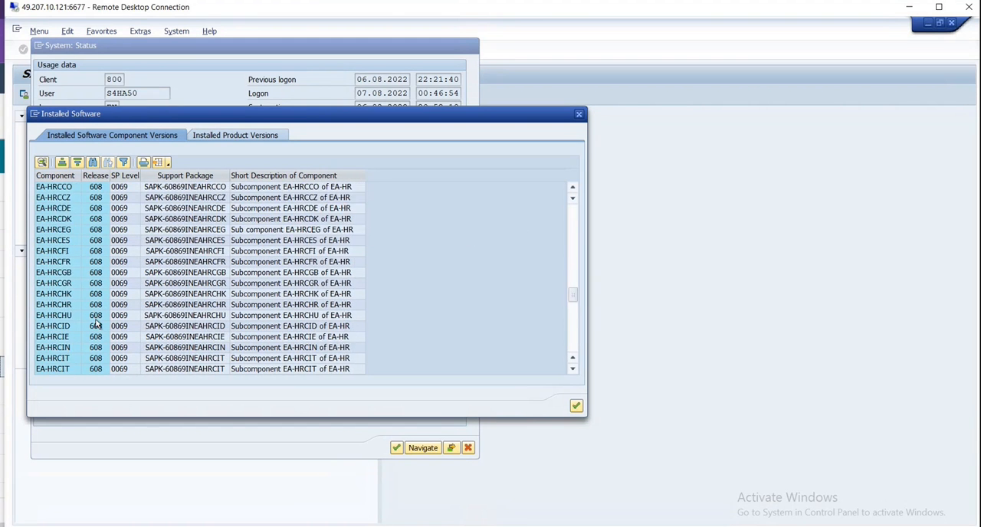
{"action": "scroll", "coordinate": [97, 326], "scroll_direction": "down", "scroll_amount": 5}
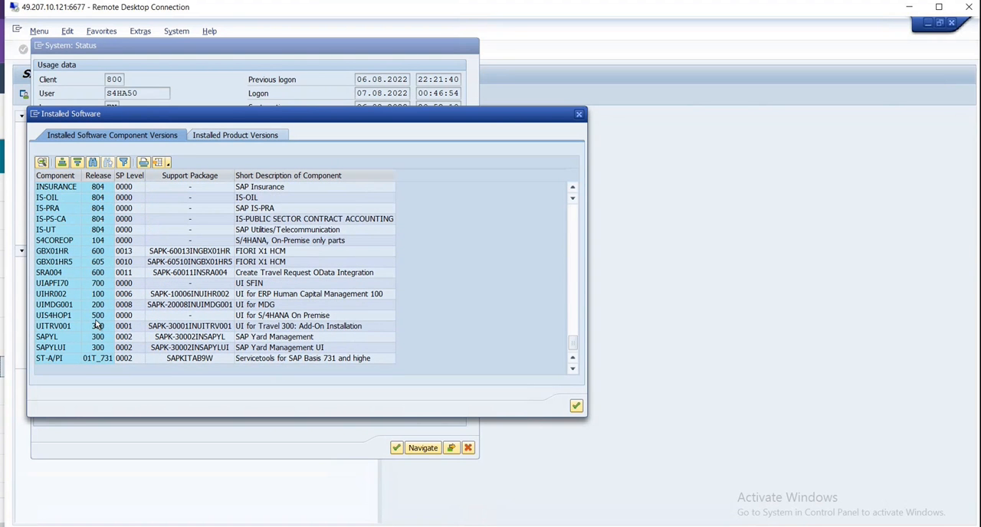
{"action": "left_click", "coordinate": [66, 318]}
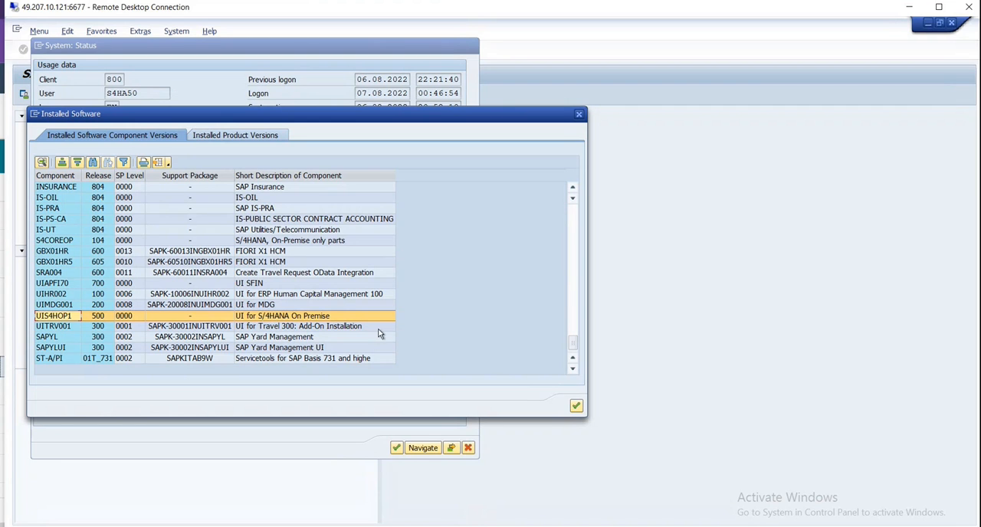
- Mark the back-end component S4CORE in the apps library and locate it in the SAP system's installed component list
{"action": "key", "text": "alt+Tab"}
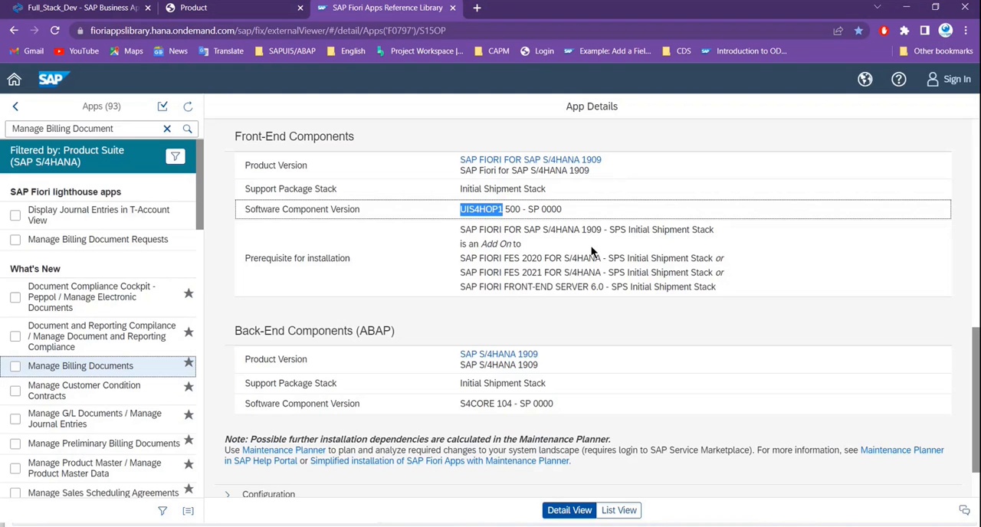
{"action": "scroll", "coordinate": [591, 252], "scroll_direction": "down", "scroll_amount": 1}
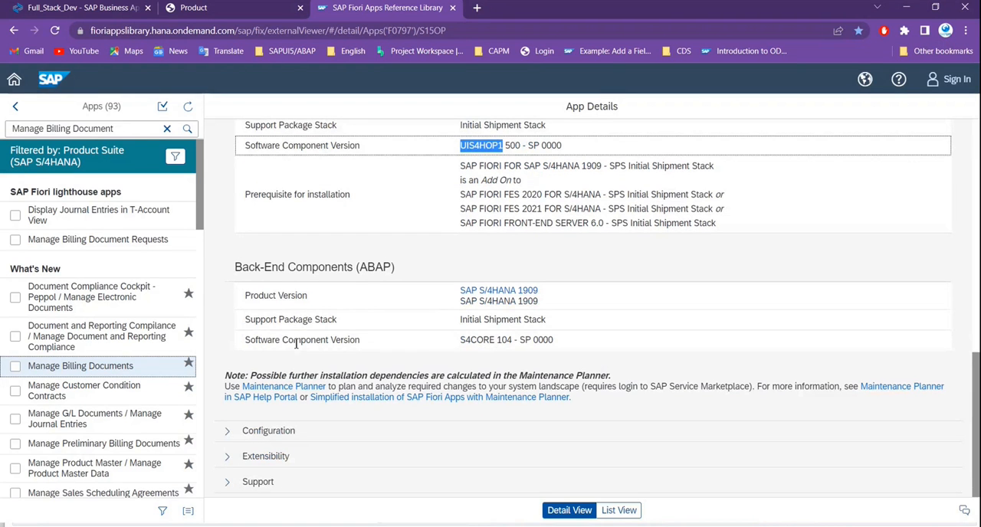
{"action": "left_click_drag", "start_coordinate": [465, 342], "coordinate": [497, 342]}
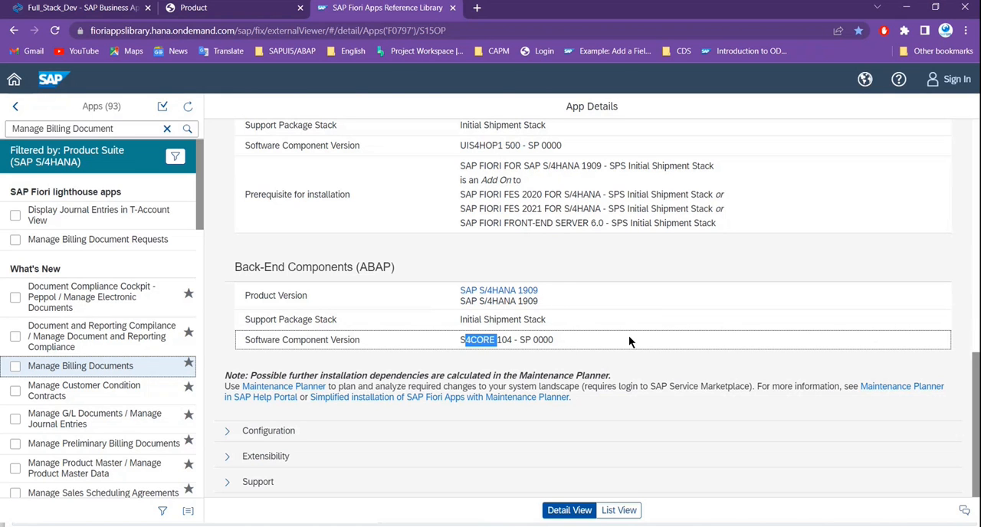
{"action": "key", "text": "alt+Tab"}
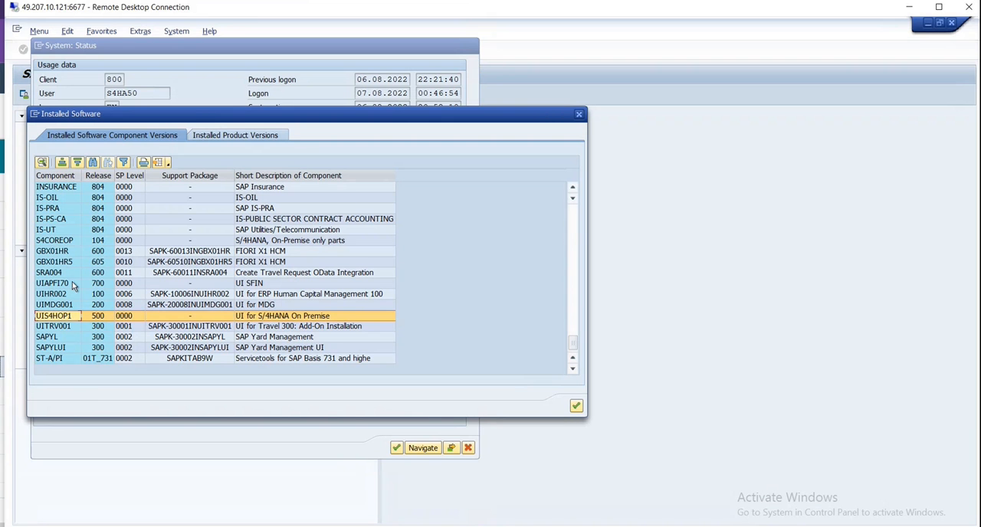
{"action": "scroll", "coordinate": [100, 336], "scroll_direction": "up", "scroll_amount": 15}
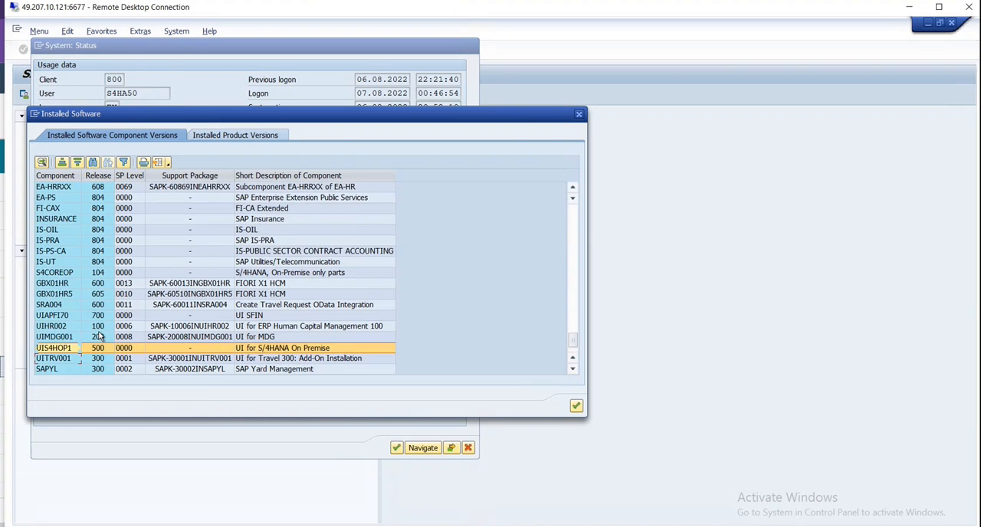
{"action": "scroll", "coordinate": [107, 336], "scroll_direction": "up", "scroll_amount": 15}
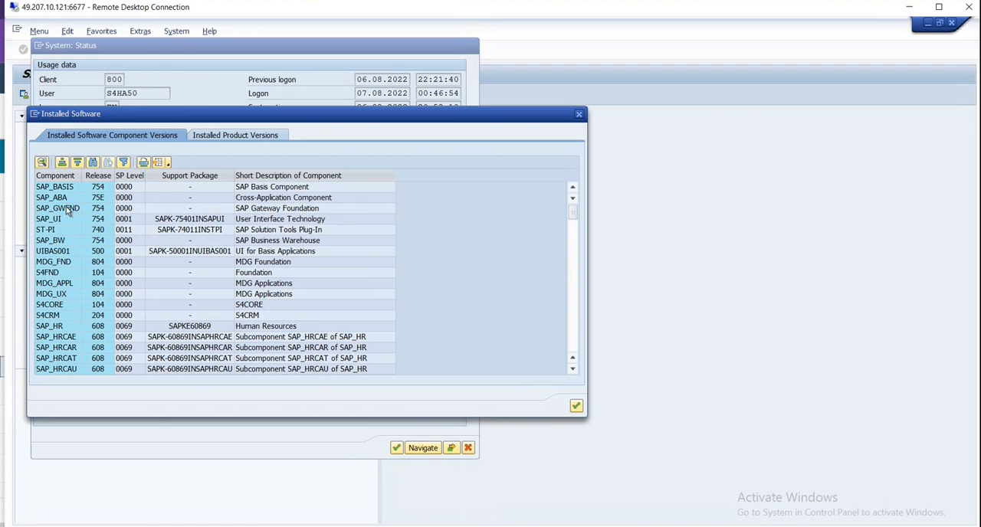
{"action": "left_click", "coordinate": [61, 307]}
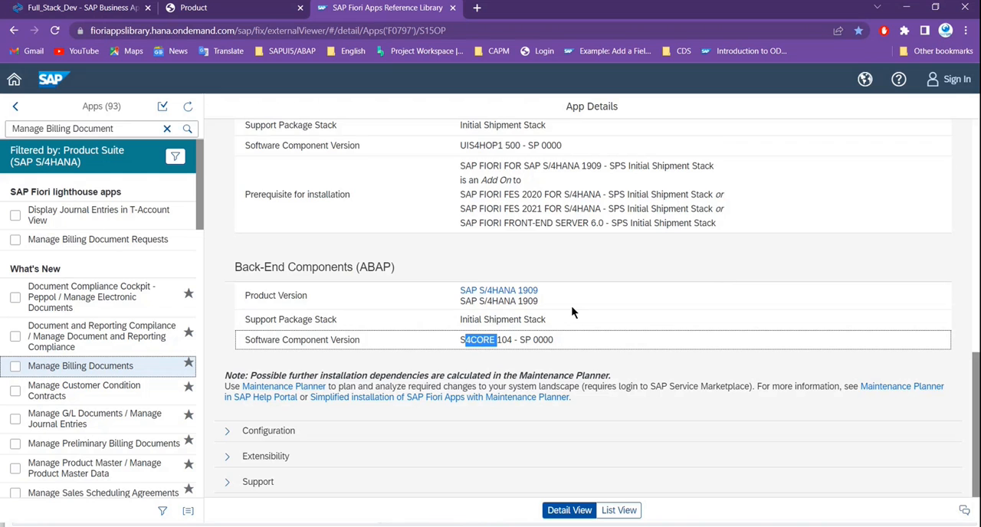
- Return to the app's details in the apps library and expand the Configuration section to examine its SAPUI5 application and OData service data
{"action": "scroll", "coordinate": [350, 225], "scroll_direction": "up", "scroll_amount": 2}
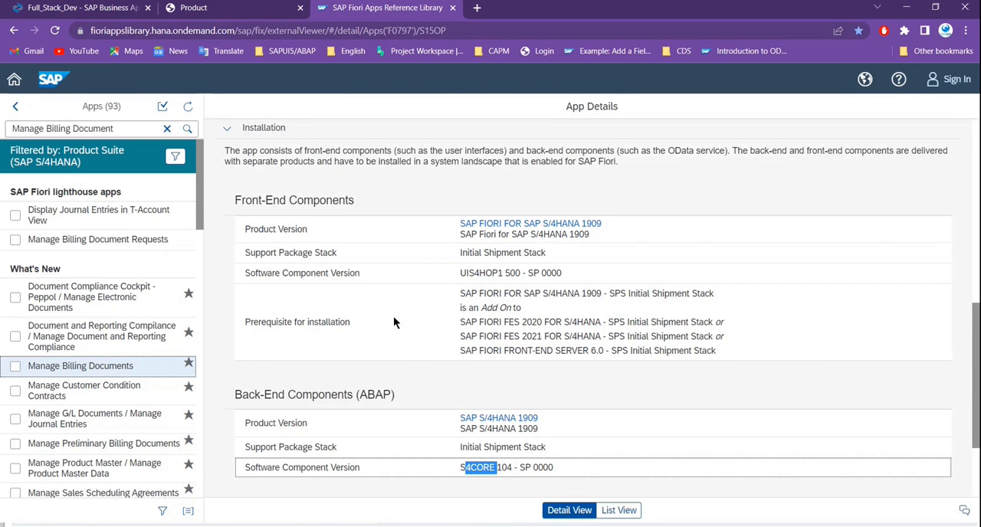
{"action": "scroll", "coordinate": [392, 345], "scroll_direction": "down", "scroll_amount": 2}
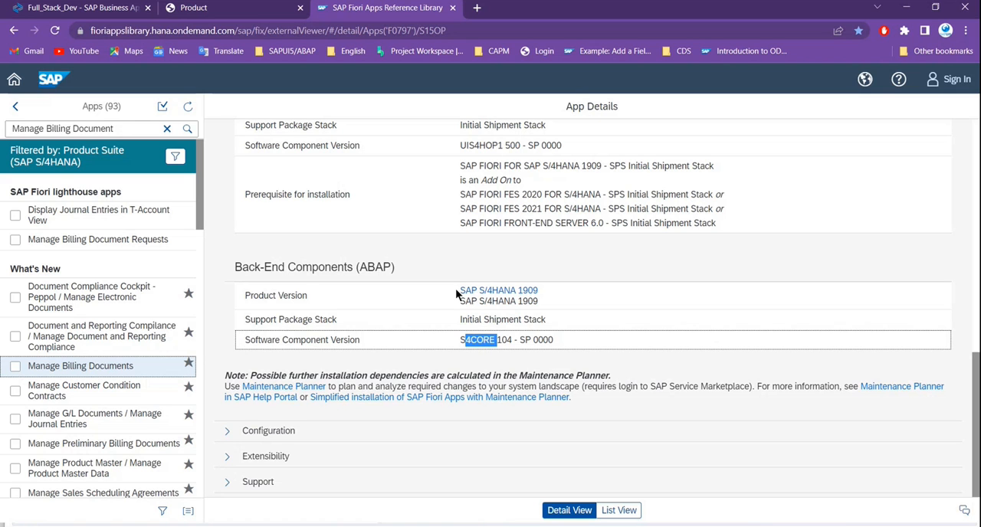
{"action": "left_click", "coordinate": [227, 431]}
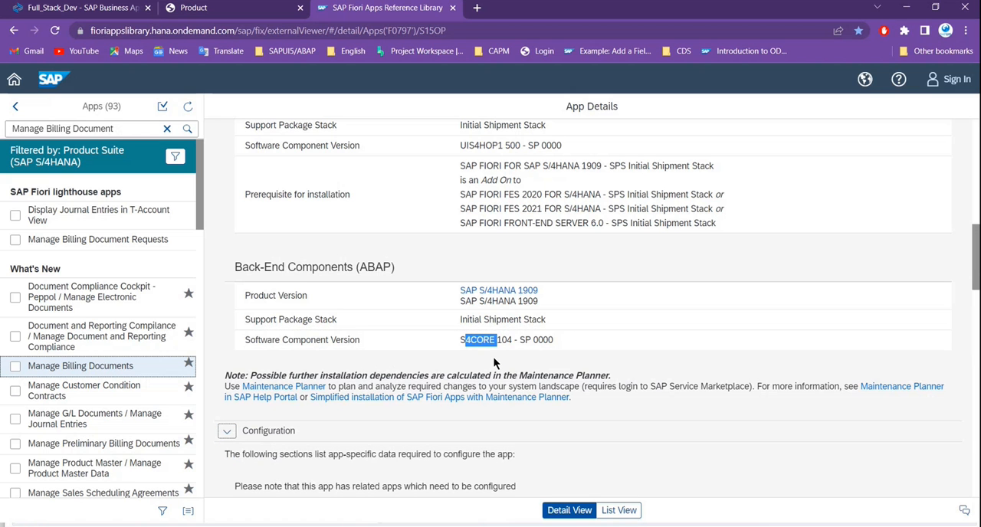
{"action": "scroll", "coordinate": [440, 334], "scroll_direction": "down", "scroll_amount": 5}
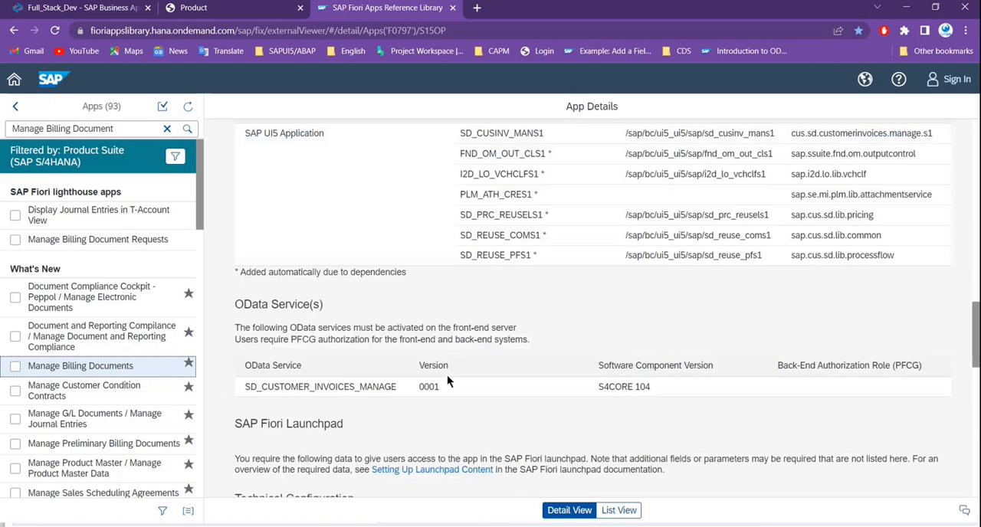
{"action": "scroll", "coordinate": [497, 395], "scroll_direction": "up", "scroll_amount": 1}
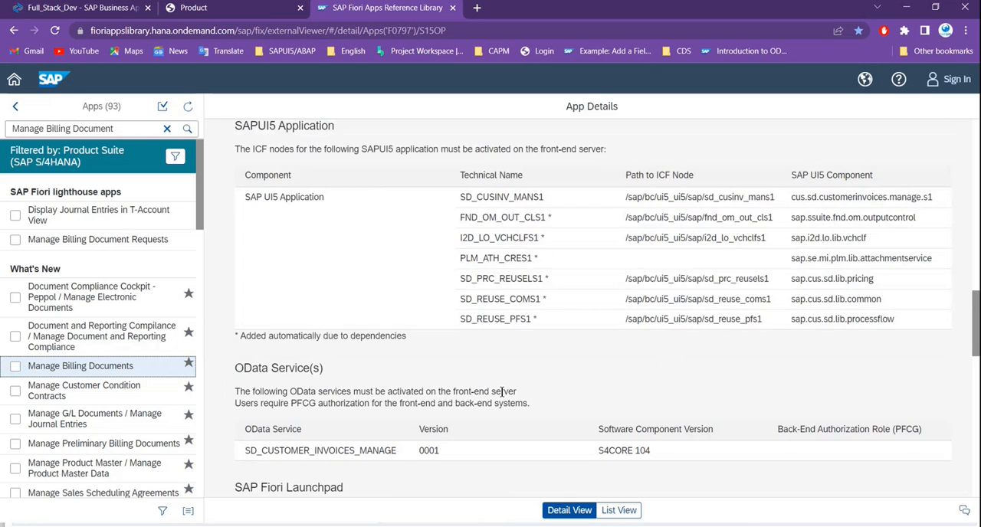
{"action": "scroll", "coordinate": [491, 394], "scroll_direction": "up", "scroll_amount": 1}
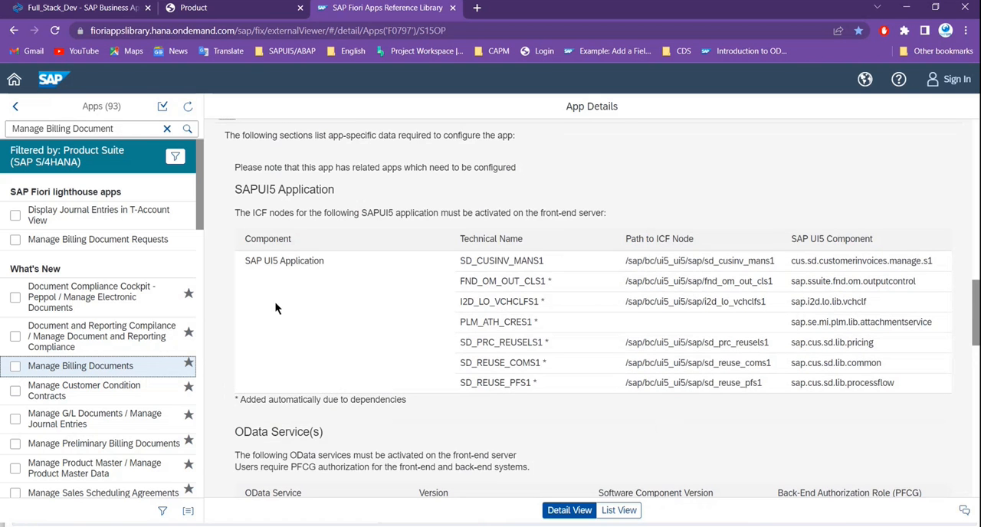
- Review the app's SAPUI5, OData service and launchpad data and copy the application name SD_CUSINV_MANS1 from the technical configuration
{"action": "left_click_drag", "start_coordinate": [245, 263], "coordinate": [356, 290]}
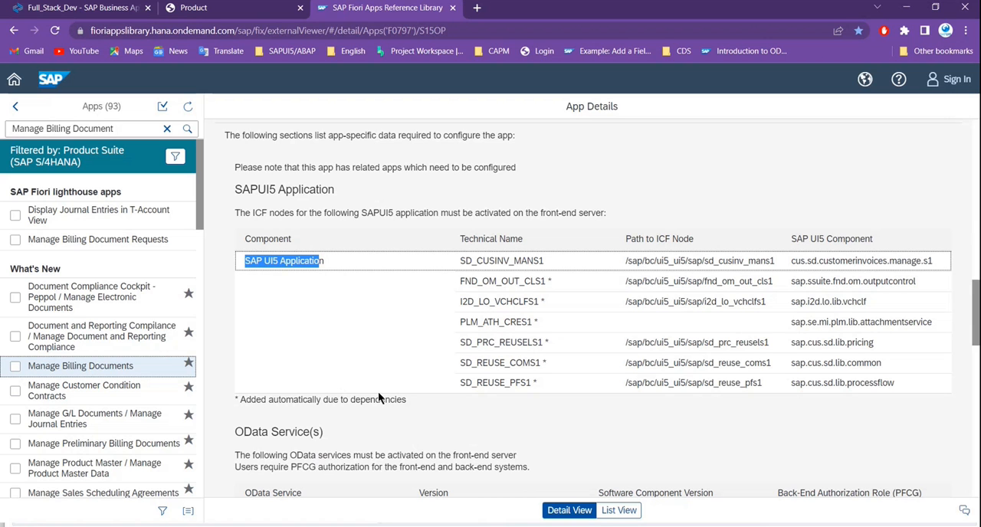
{"action": "scroll", "coordinate": [378, 397], "scroll_direction": "down", "scroll_amount": 6}
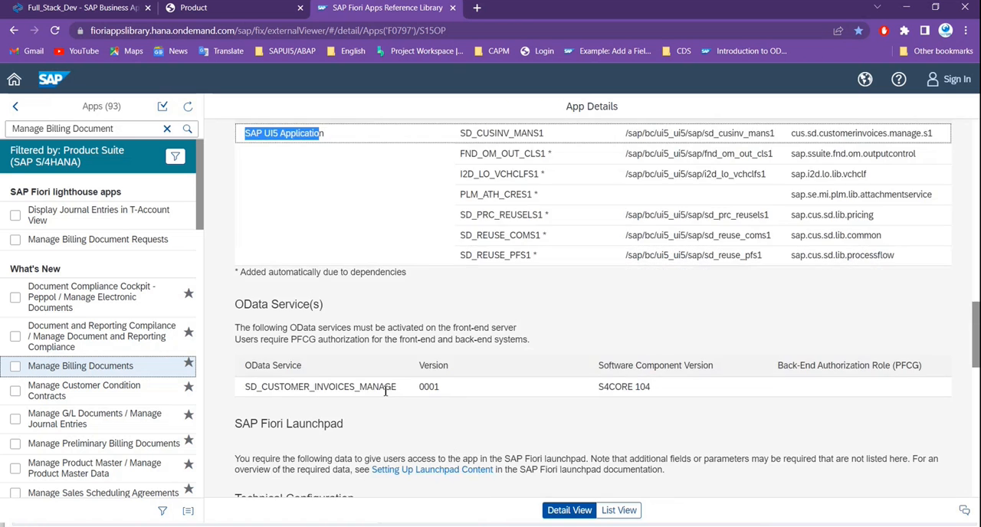
{"action": "scroll", "coordinate": [375, 416], "scroll_direction": "up", "scroll_amount": 2}
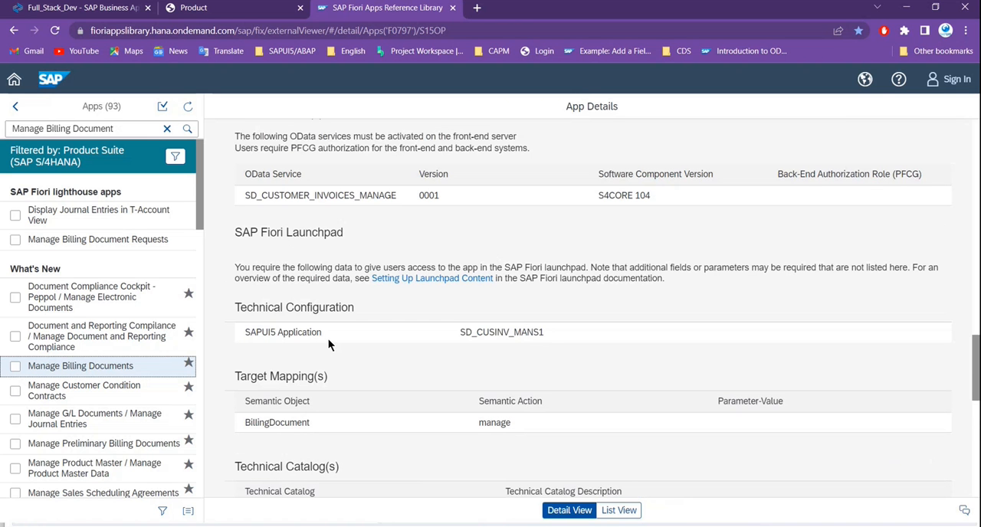
{"action": "left_click_drag", "start_coordinate": [462, 333], "coordinate": [550, 332]}
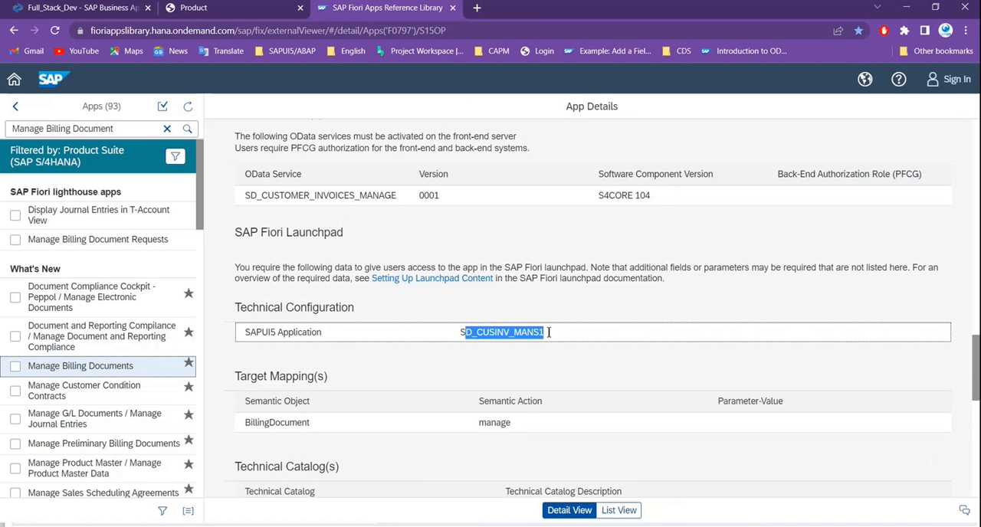
{"action": "left_click", "coordinate": [487, 345]}
{"action": "left_click_drag", "start_coordinate": [460, 332], "coordinate": [543, 333]}
{"action": "scroll", "coordinate": [559, 396], "scroll_direction": "up", "scroll_amount": 3}
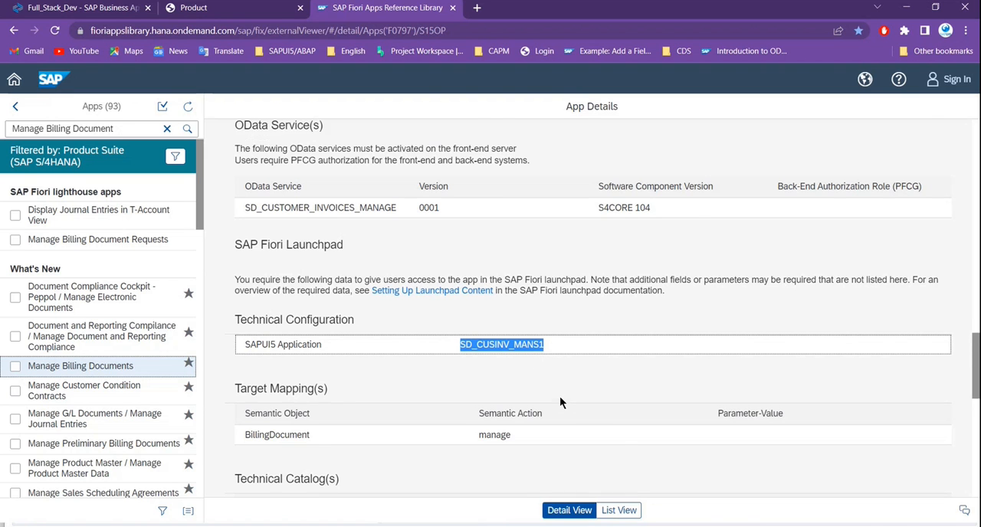
{"action": "scroll", "coordinate": [564, 391], "scroll_direction": "down", "scroll_amount": 4}
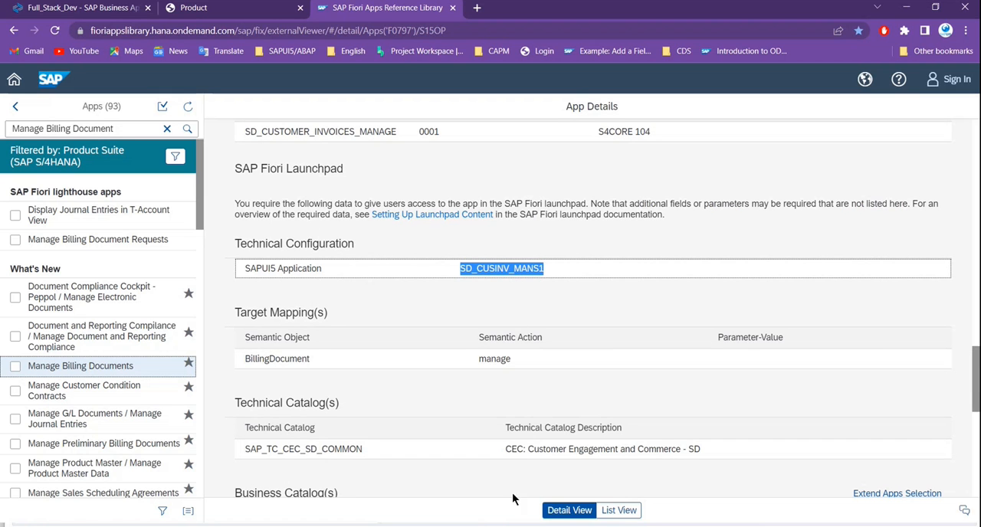
- Return to the remote SAP GUI session, close the installed software and system status windows, and open the Define Services transaction
{"action": "key", "text": "alt+Tab"}
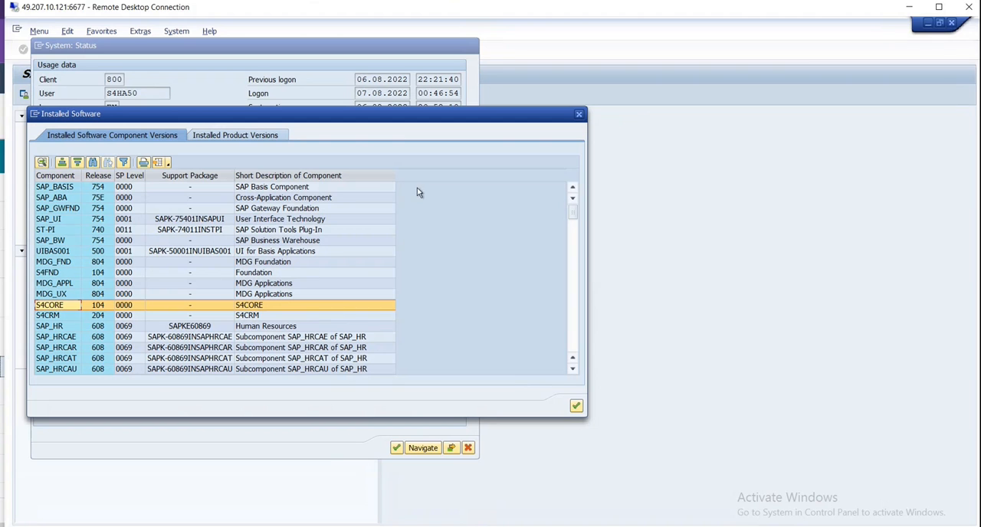
{"action": "left_click", "coordinate": [576, 406]}
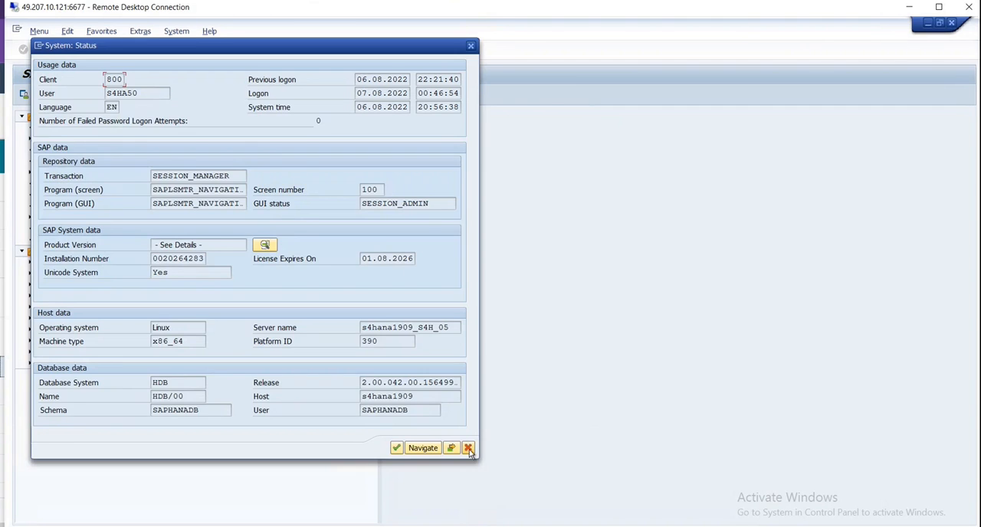
{"action": "left_click", "coordinate": [468, 449]}
{"action": "type", "text": "sa38"}
{"action": "key", "text": "Return"}
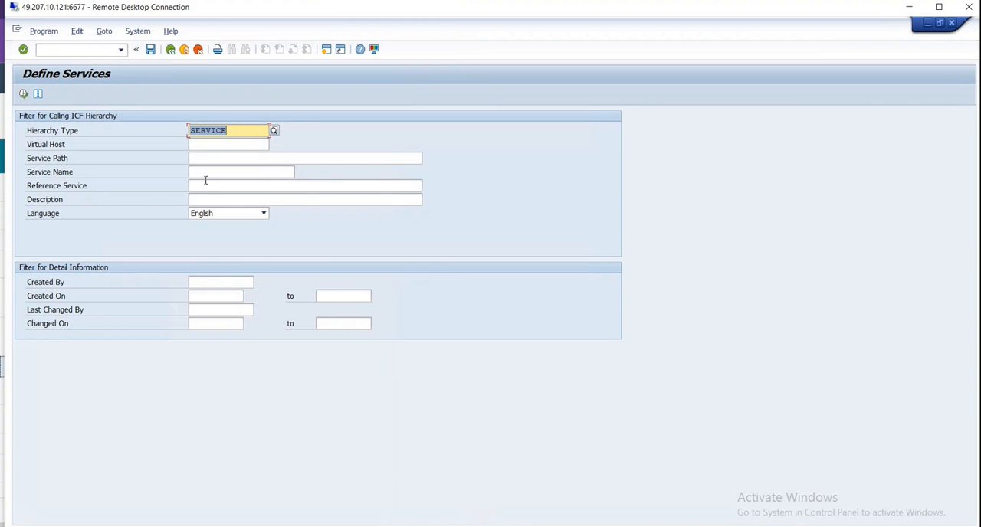
- Filter the ICF service hierarchy by the service name SD_CUSINV_MANS1 and run the selection
{"action": "left_click", "coordinate": [211, 173]}
{"action": "type", "text": "SD_CUSINT_MANS1"}
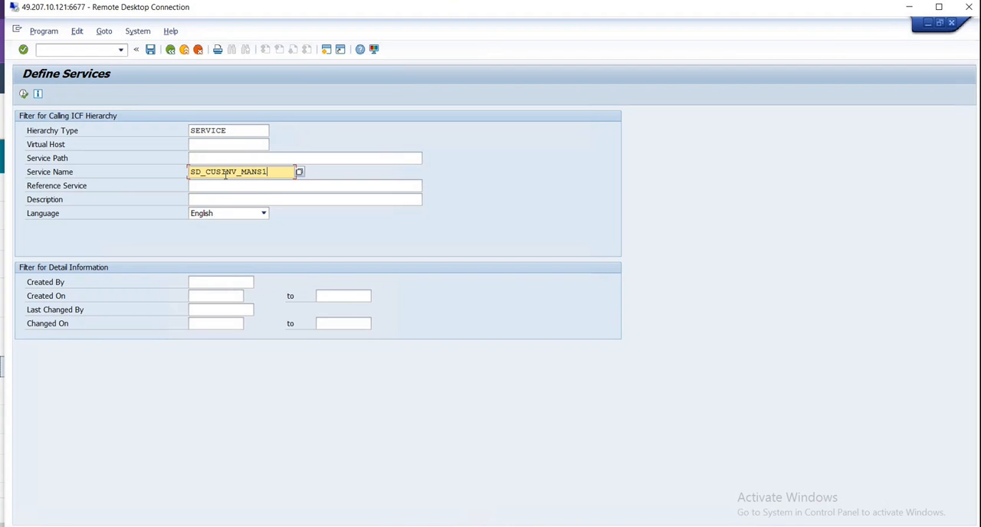
{"action": "left_click", "coordinate": [23, 93]}
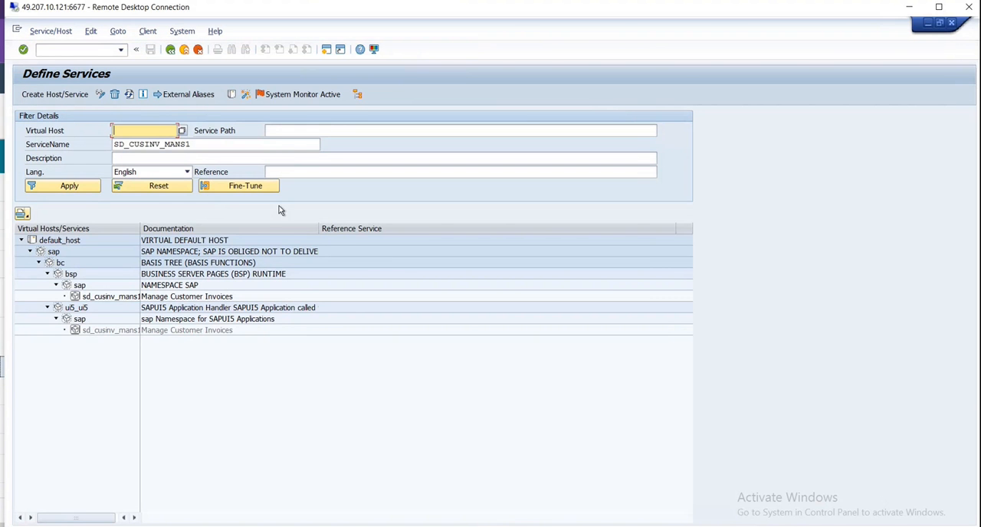
- Activate the sd_cusinv_mans1 service under default_host/sap/bc/ui5_ui5/sap, including its subnodes
{"action": "left_click", "coordinate": [106, 299]}
{"action": "left_click", "coordinate": [99, 331]}
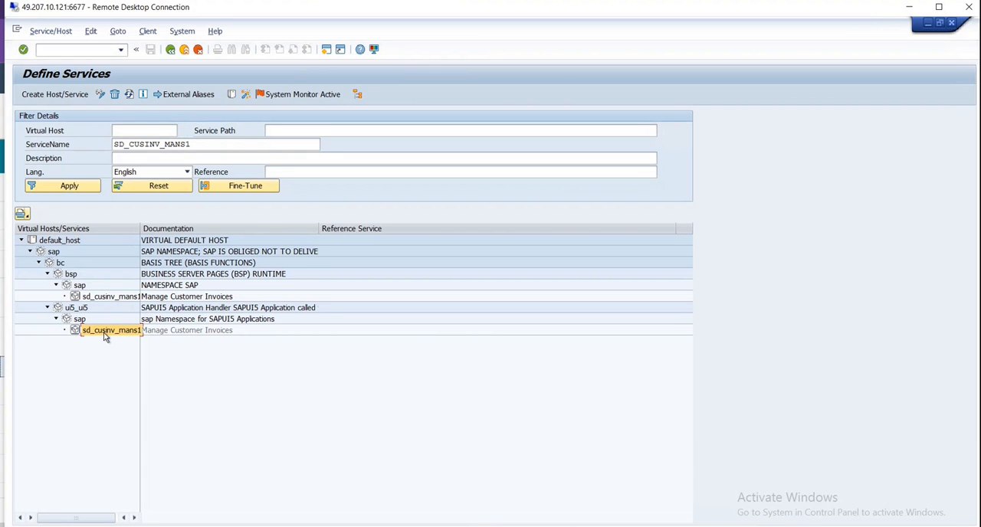
{"action": "right_click", "coordinate": [104, 334]}
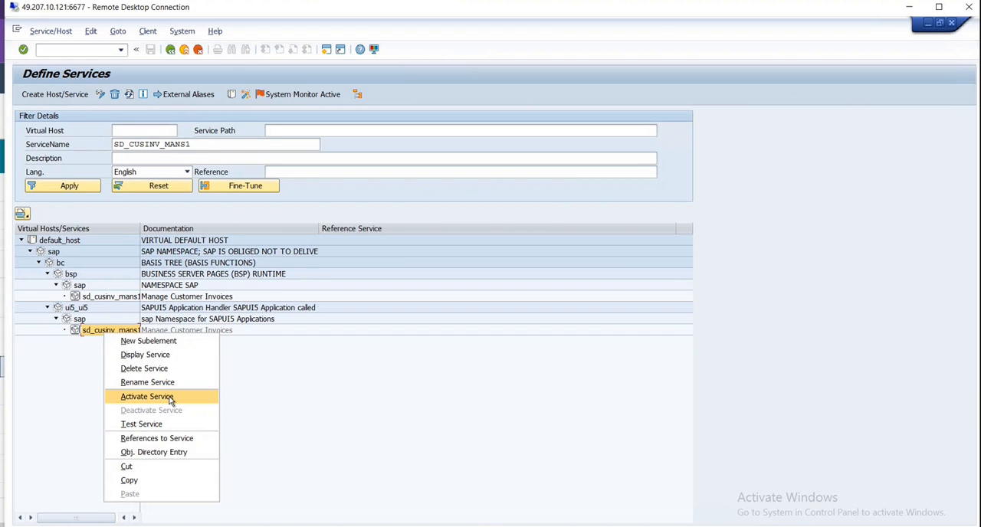
{"action": "left_click", "coordinate": [88, 345]}
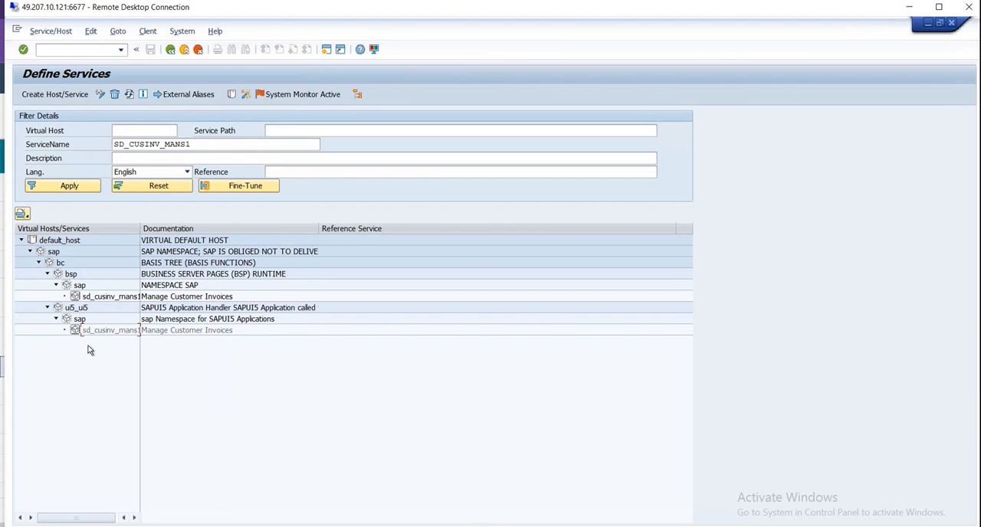
{"action": "right_click", "coordinate": [102, 335]}
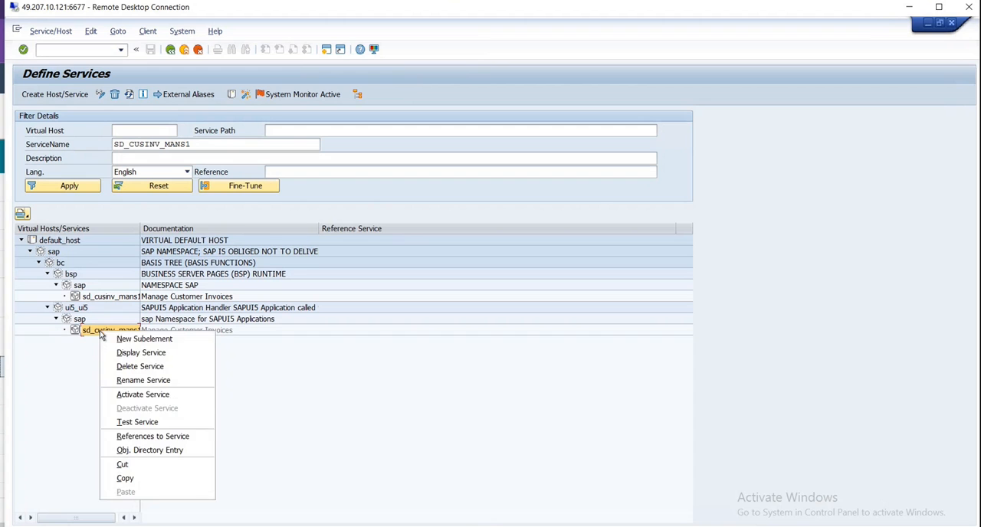
{"action": "left_click", "coordinate": [144, 396]}
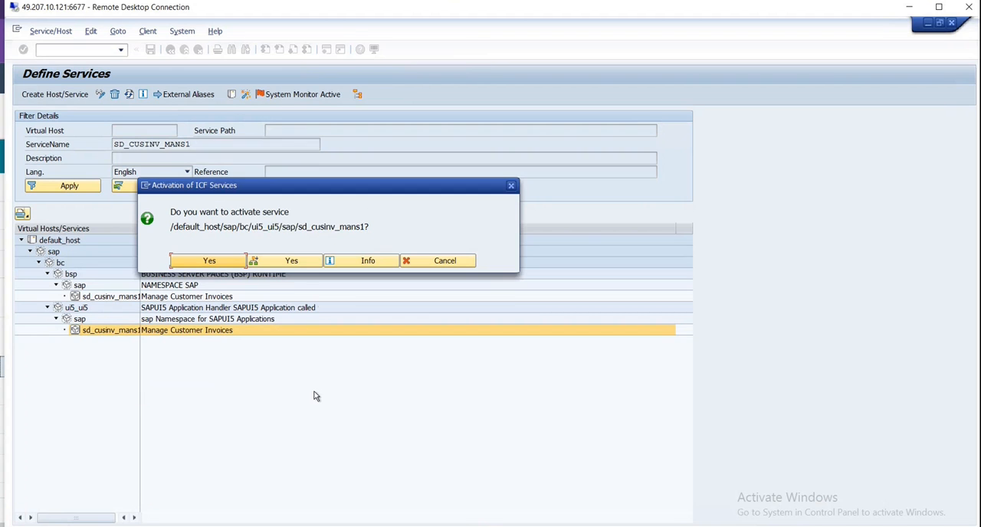
{"action": "left_click", "coordinate": [292, 261]}
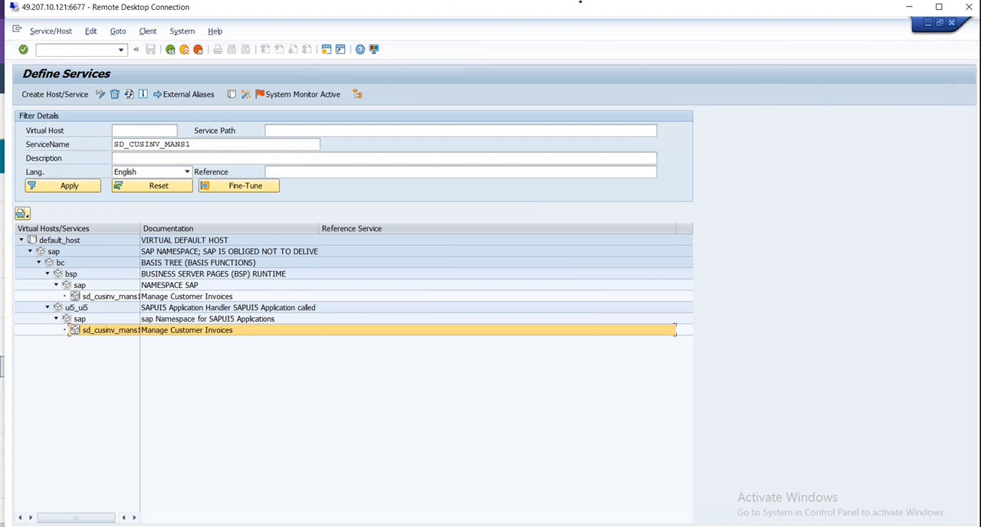
- Go back to the apps library and copy the OData service name SD_CUSTOMER_INVOICES_MANAGE from the app's configuration data
{"action": "key", "text": "alt+Tab"}
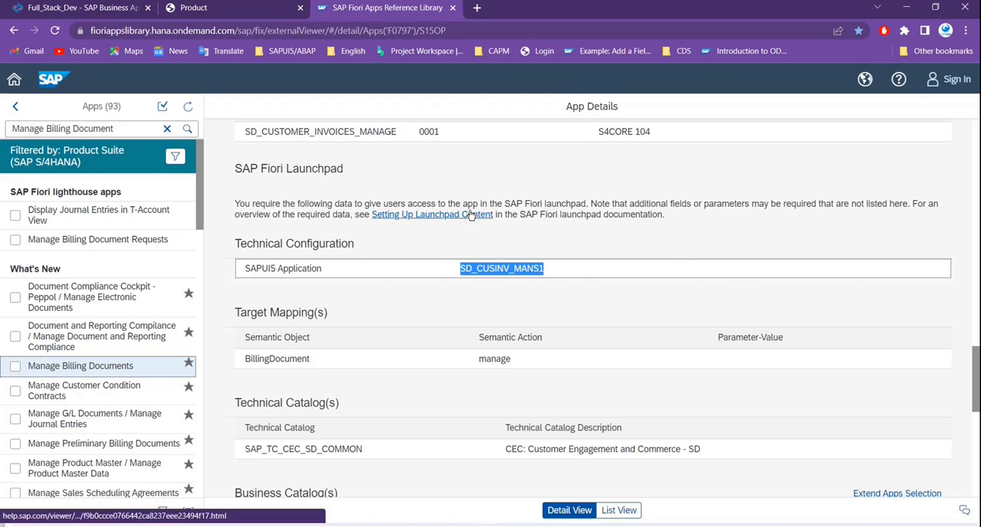
{"action": "scroll", "coordinate": [519, 421], "scroll_direction": "up", "scroll_amount": 3}
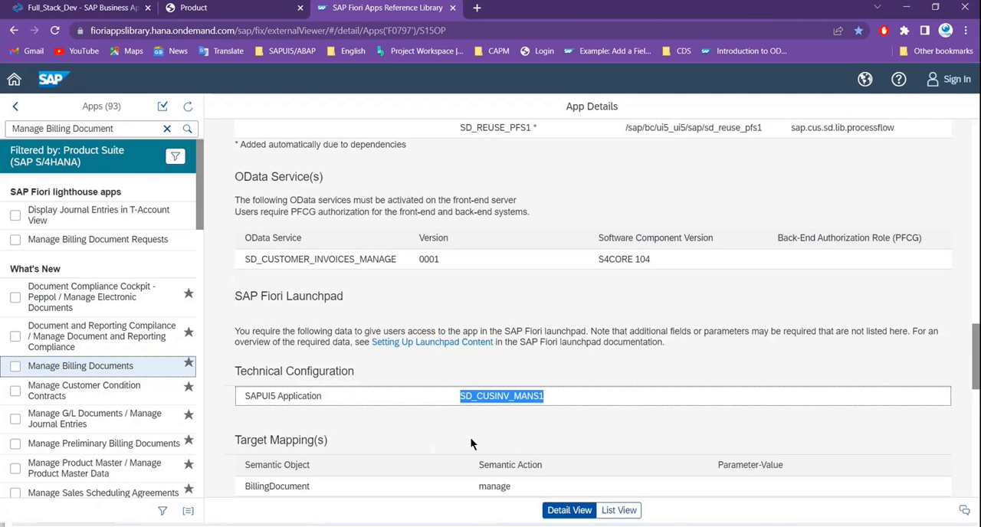
{"action": "scroll", "coordinate": [544, 383], "scroll_direction": "down", "scroll_amount": 2}
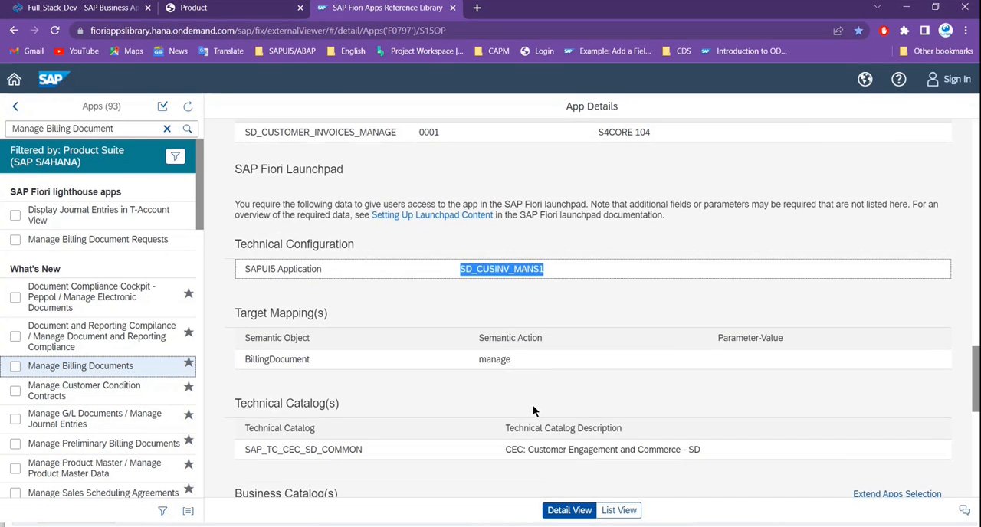
{"action": "scroll", "coordinate": [533, 404], "scroll_direction": "up", "scroll_amount": 2}
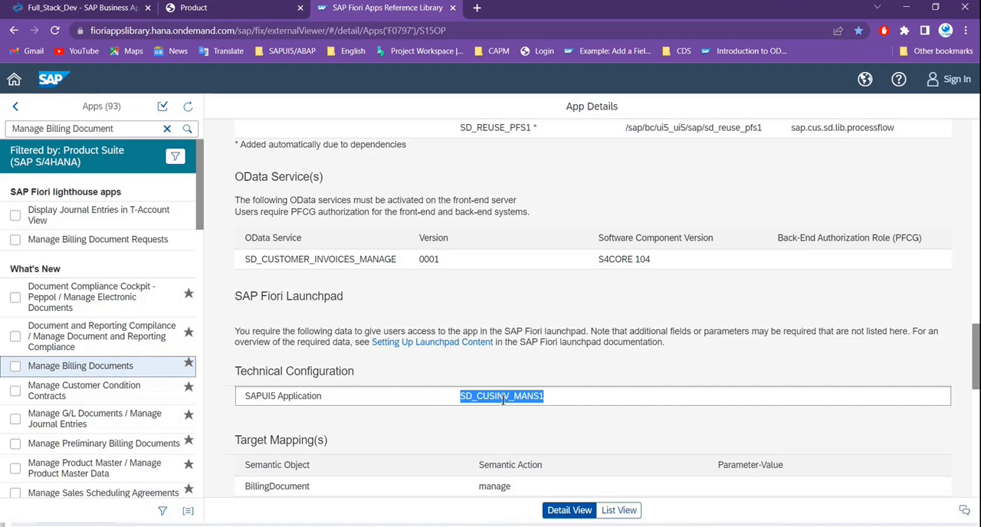
{"action": "scroll", "coordinate": [444, 386], "scroll_direction": "up", "scroll_amount": 2}
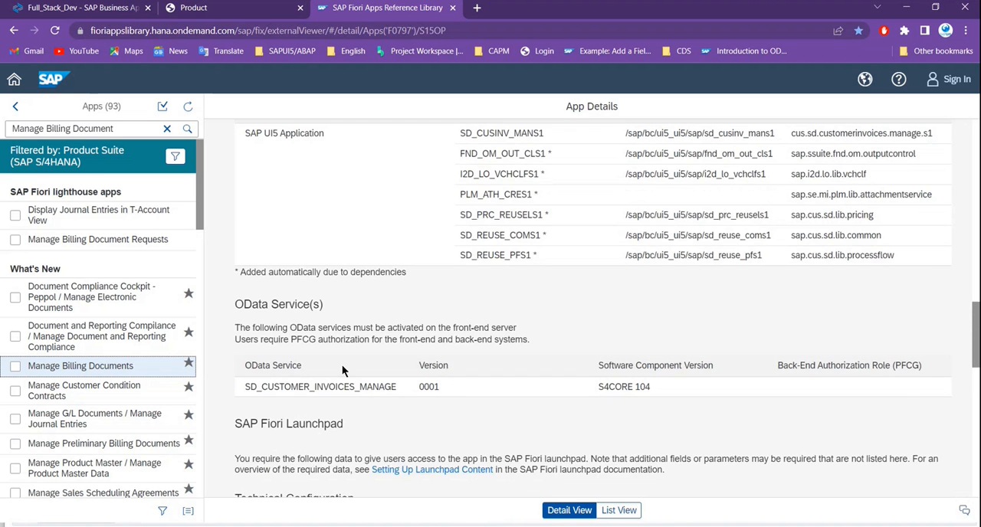
{"action": "scroll", "coordinate": [342, 365], "scroll_direction": "down", "scroll_amount": 1}
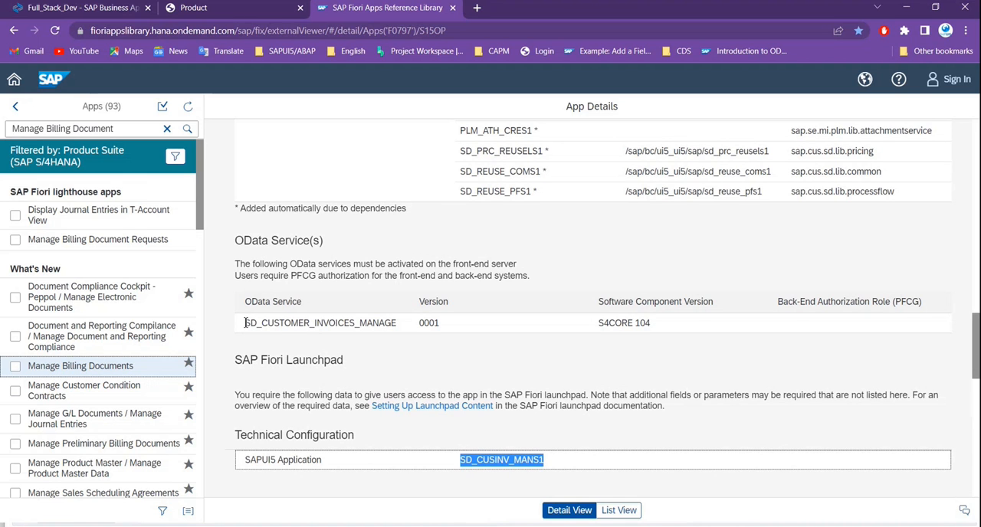
{"action": "left_click_drag", "start_coordinate": [245, 323], "coordinate": [400, 328]}
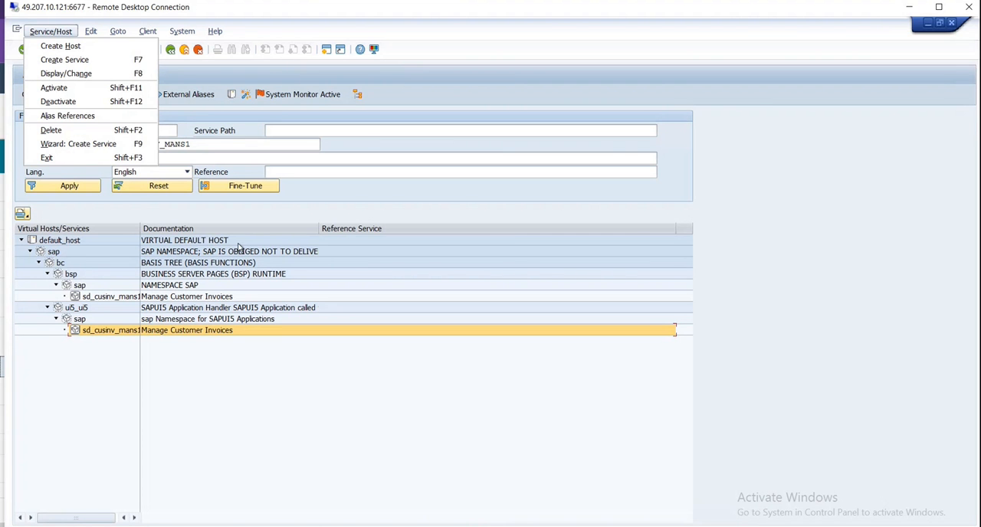
- Try to look up SD_CUSTOMER_INVOICES_MANAGE by service name in Define Services, and return to SAP Easy Access
{"action": "left_click", "coordinate": [233, 396]}
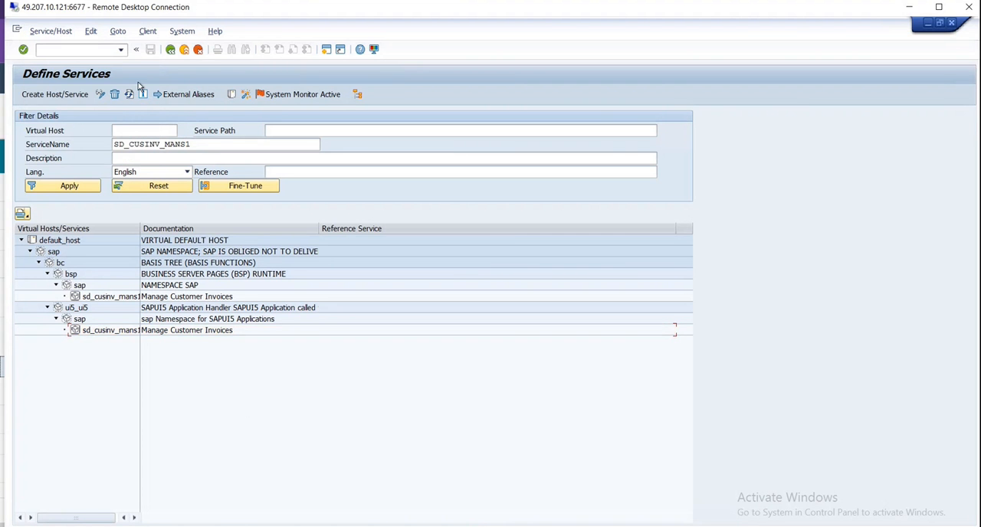
{"action": "left_click", "coordinate": [170, 49]}
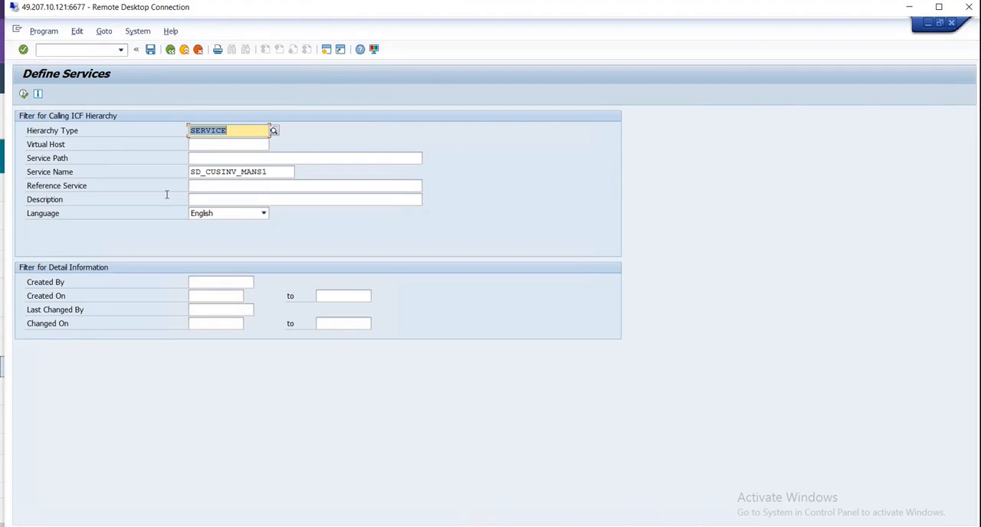
{"action": "double_click", "coordinate": [285, 172]}
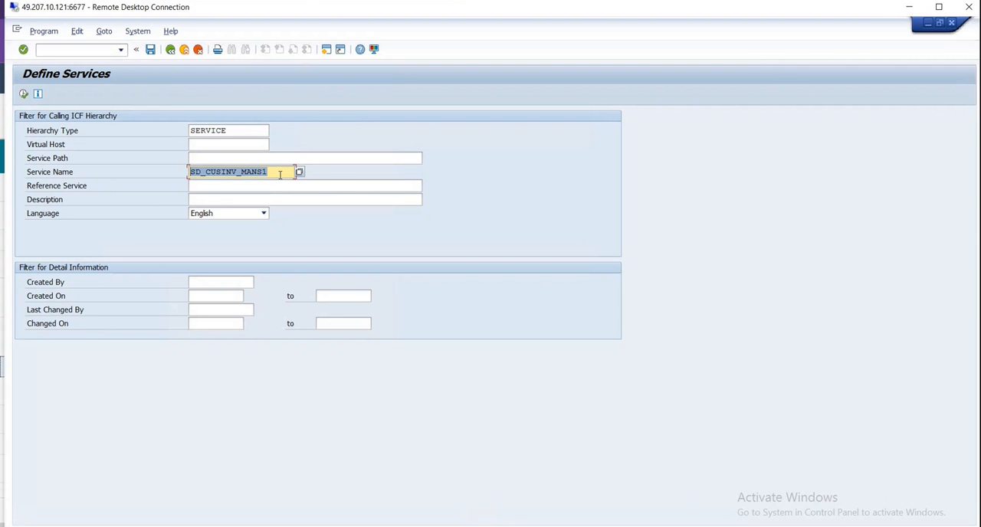
{"action": "key", "text": "Delete"}
{"action": "key", "text": "ctrl+v"}
{"action": "left_click", "coordinate": [23, 93]}
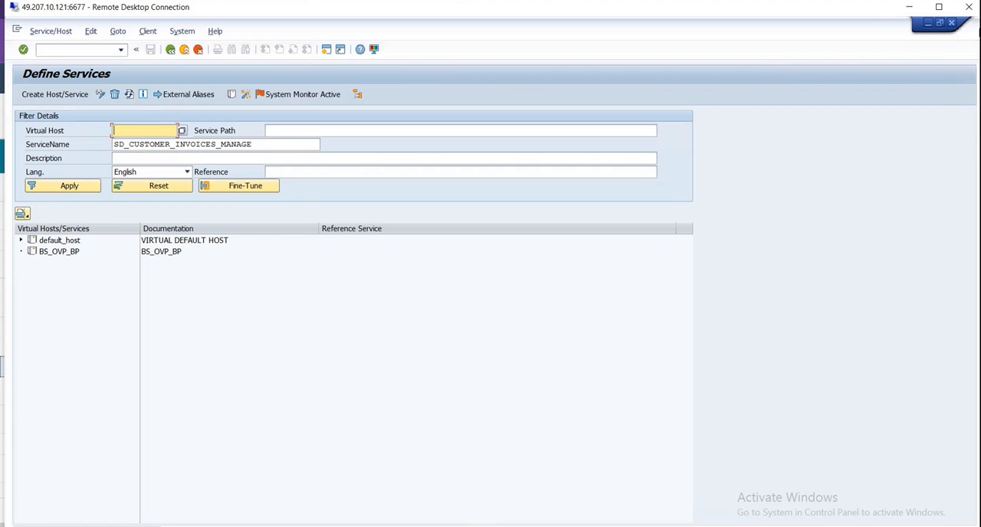
{"action": "left_click", "coordinate": [170, 49]}
{"action": "left_click", "coordinate": [170, 49]}
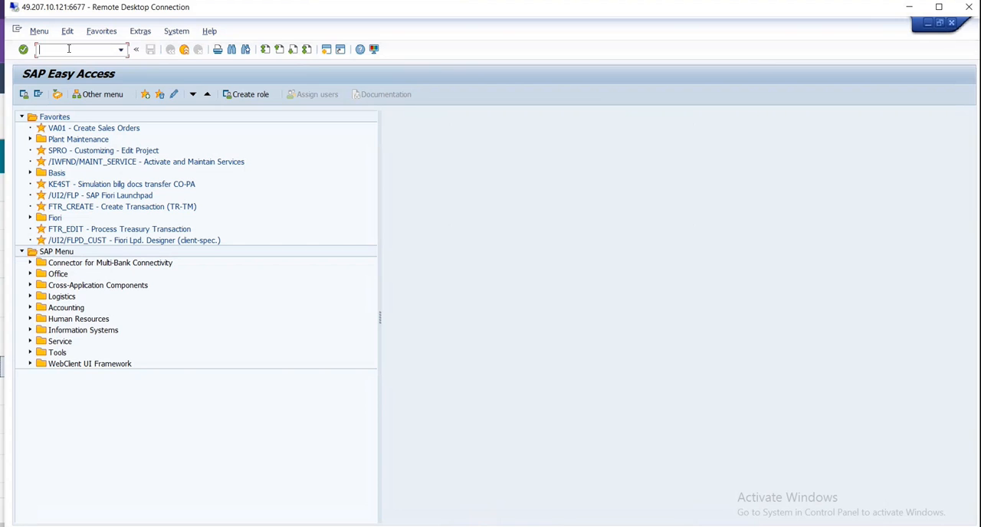
- Open the Activate and Maintain Services transaction with /n/iwfnd/maint_service
{"action": "type", "text": "/n/"}
{"action": "type", "text": "iwfnd"}
{"action": "type", "text": "/maint_s"}
{"action": "type", "text": "ervice"}
{"action": "key", "text": "Return"}
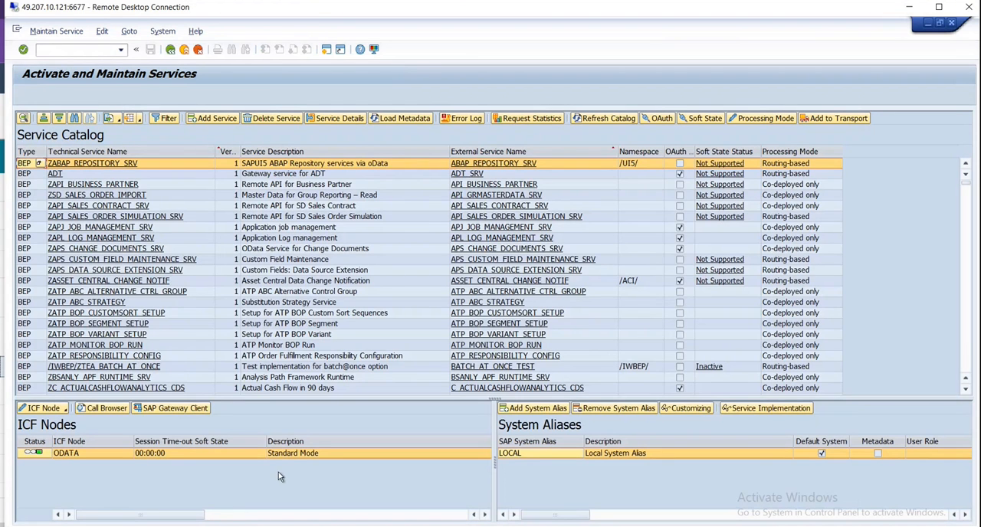
- Filter the service catalog by the technical service name SD_CUSTOMER_INVOICES_MANAGE, and clear the filter again
{"action": "left_click", "coordinate": [164, 121]}
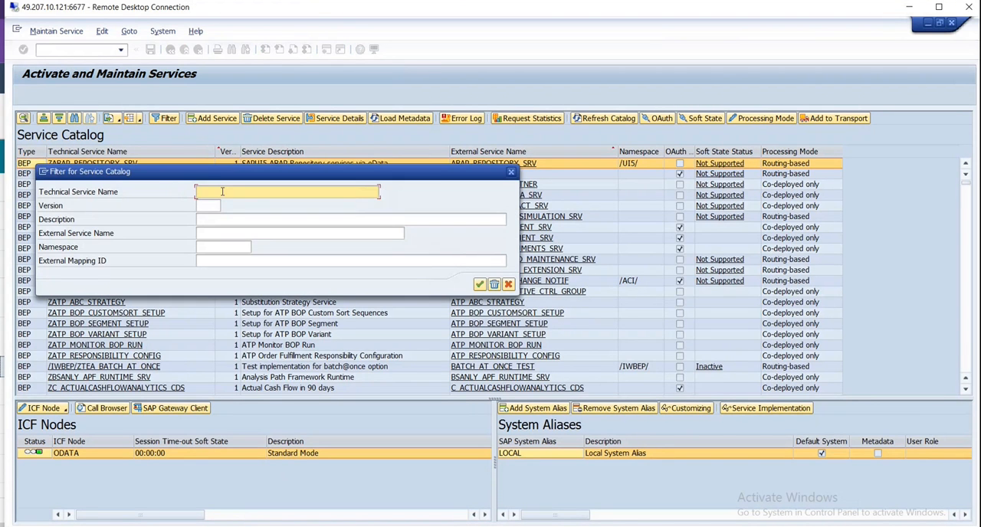
{"action": "key", "text": "ctrl+v"}
{"action": "left_click", "coordinate": [479, 285]}
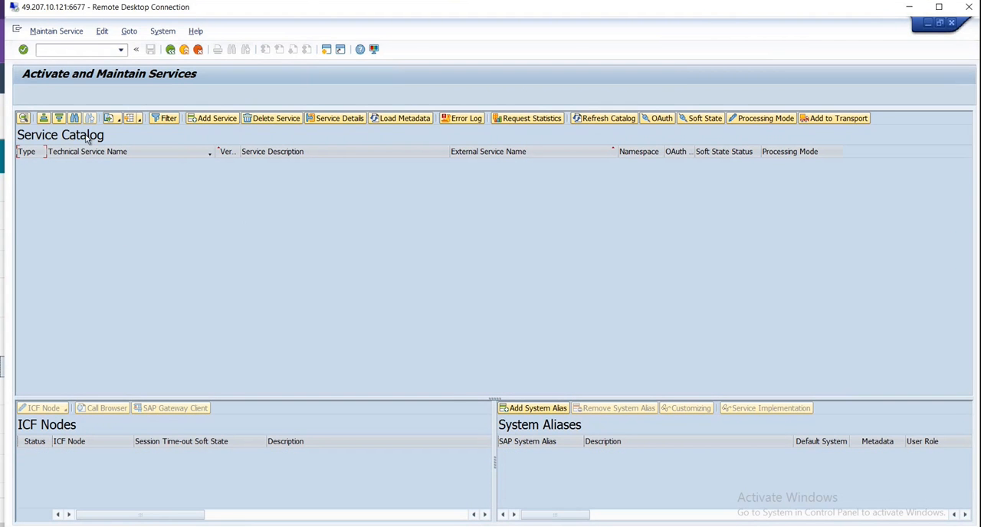
{"action": "left_click", "coordinate": [161, 120]}
{"action": "key", "text": "ctrl+c"}
{"action": "key", "text": "BackSpace"}
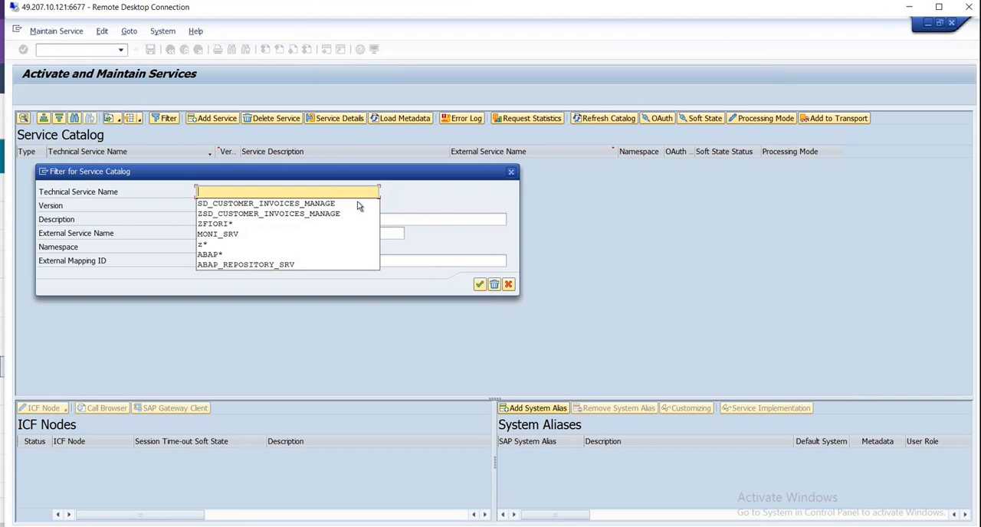
{"action": "left_click", "coordinate": [481, 286]}
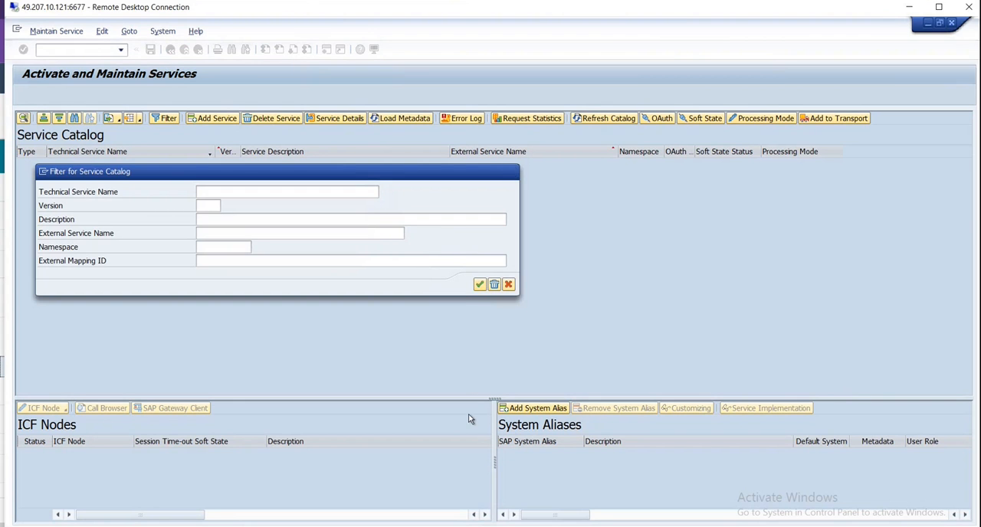
- Start adding a service and retrieve the backend services with system alias LOCAL and technical service name SD_CUSTOMER_INVOICES_MANAGE
{"action": "left_click", "coordinate": [213, 121]}
{"action": "left_click", "coordinate": [218, 131]}
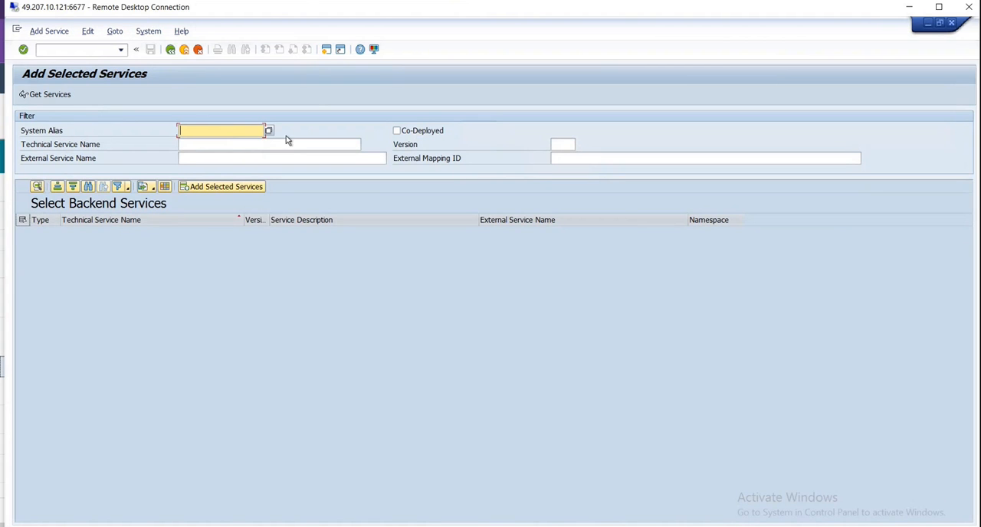
{"action": "left_click", "coordinate": [269, 131]}
{"action": "double_click", "coordinate": [201, 212]}
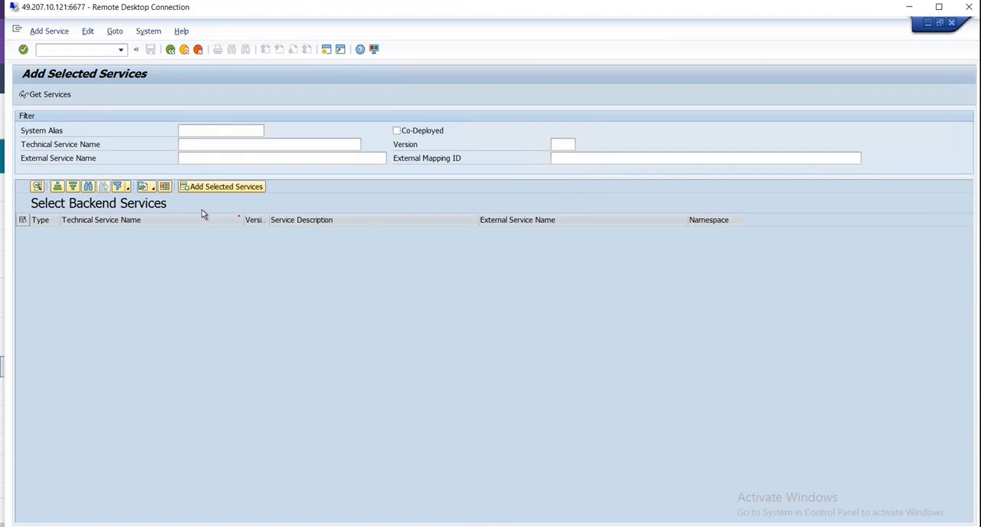
{"action": "left_click", "coordinate": [233, 147]}
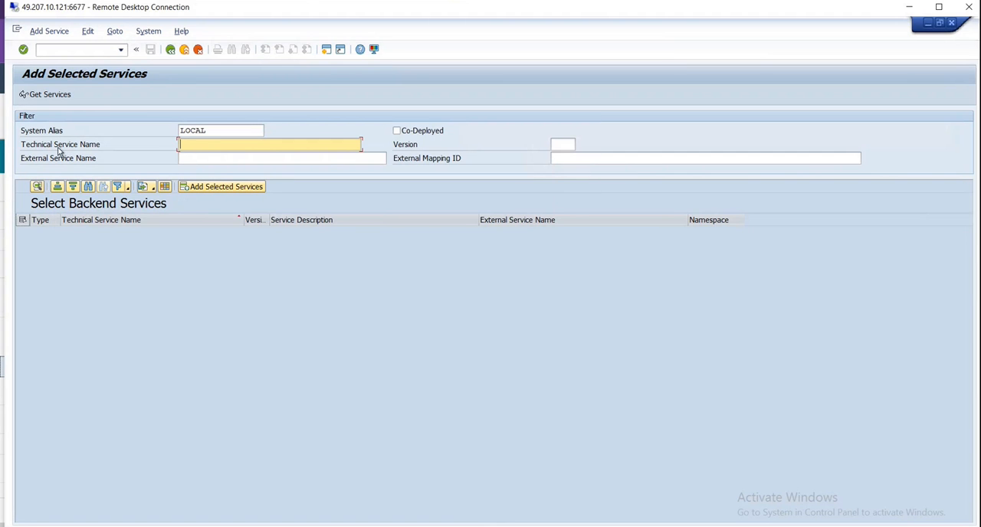
{"action": "key", "text": "ctrl+v"}
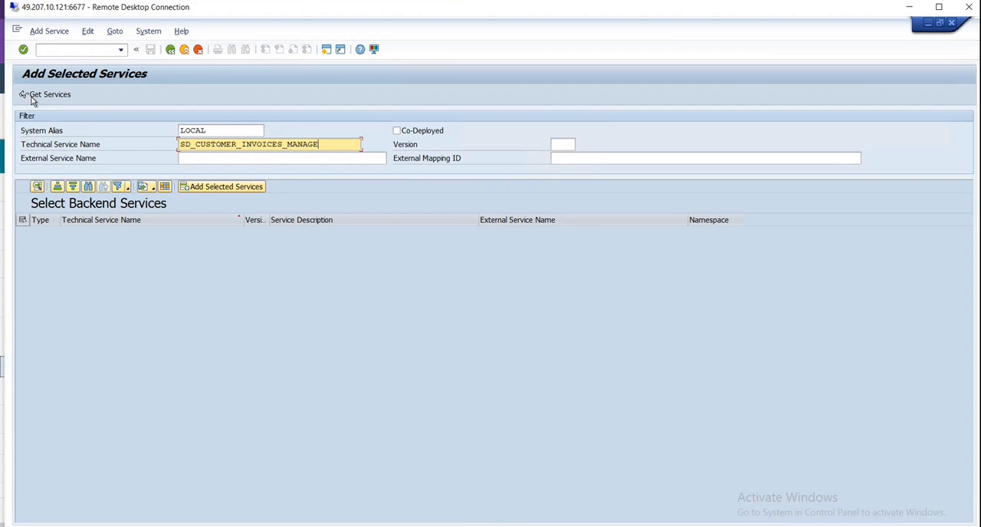
{"action": "left_click", "coordinate": [32, 99]}
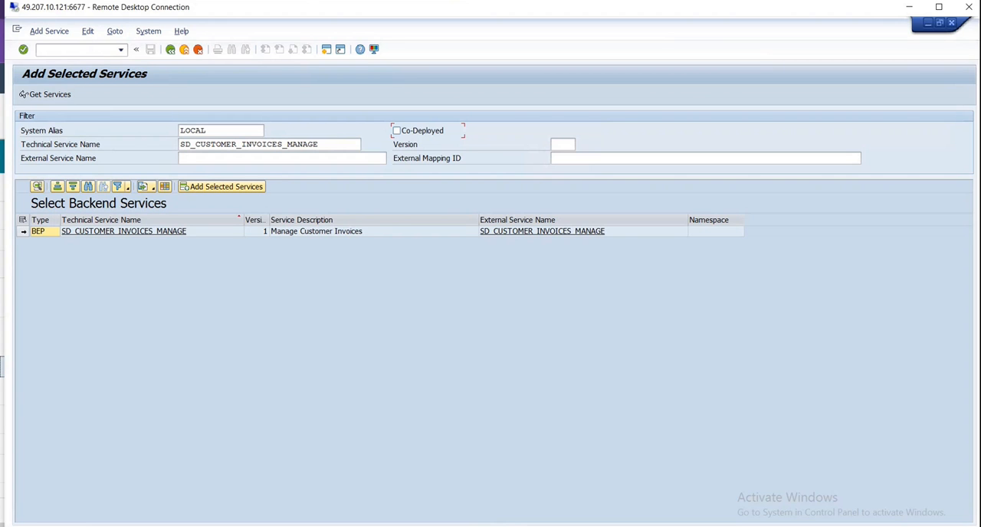
- Add the SD_CUSTOMER_INVOICES_MANAGE backend service as a local object, and return to the service catalog
{"action": "left_click", "coordinate": [22, 233]}
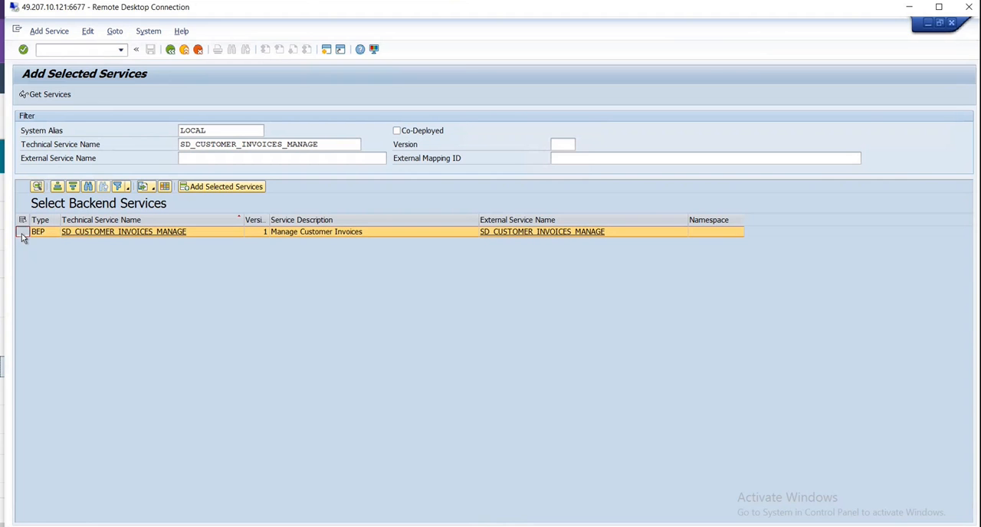
{"action": "left_click", "coordinate": [205, 187]}
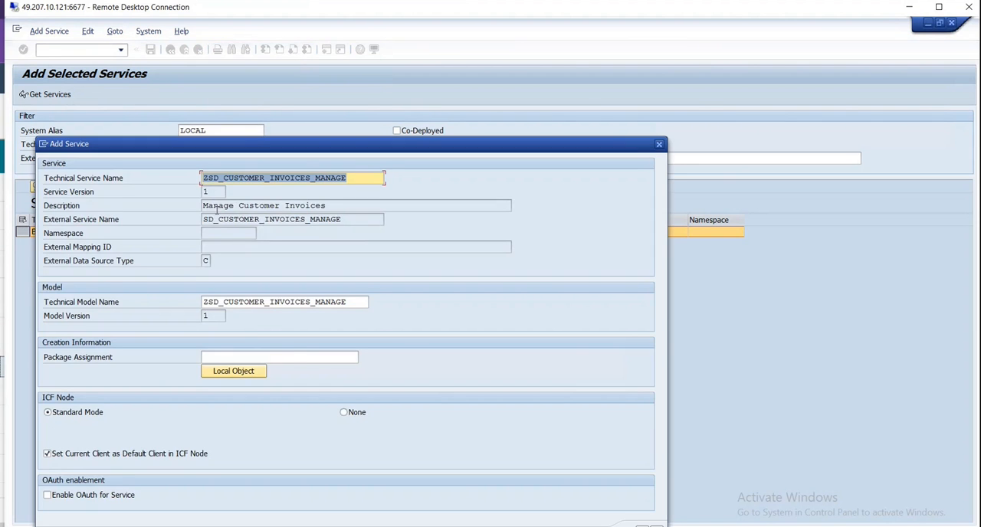
{"action": "left_click_drag", "start_coordinate": [433, 150], "coordinate": [429, 72]}
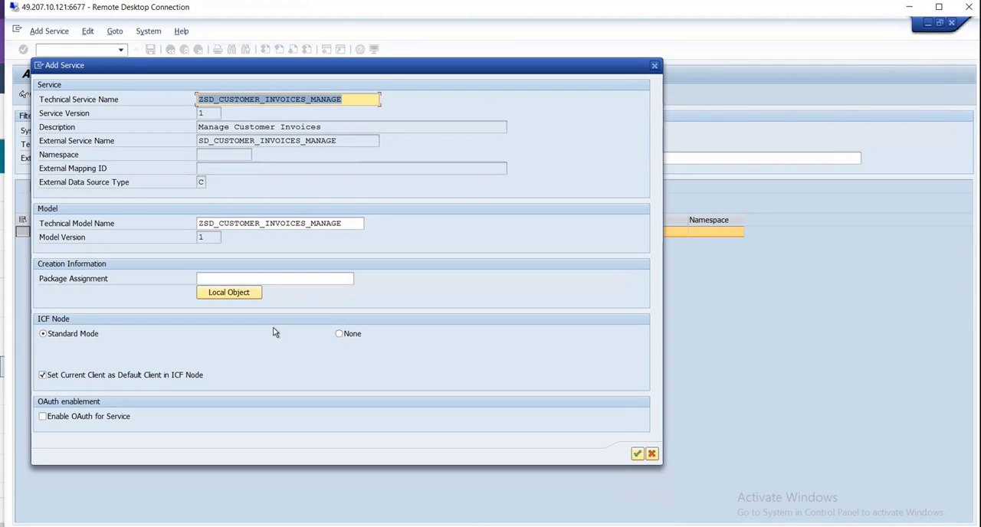
{"action": "left_click", "coordinate": [224, 294]}
{"action": "left_click", "coordinate": [637, 455]}
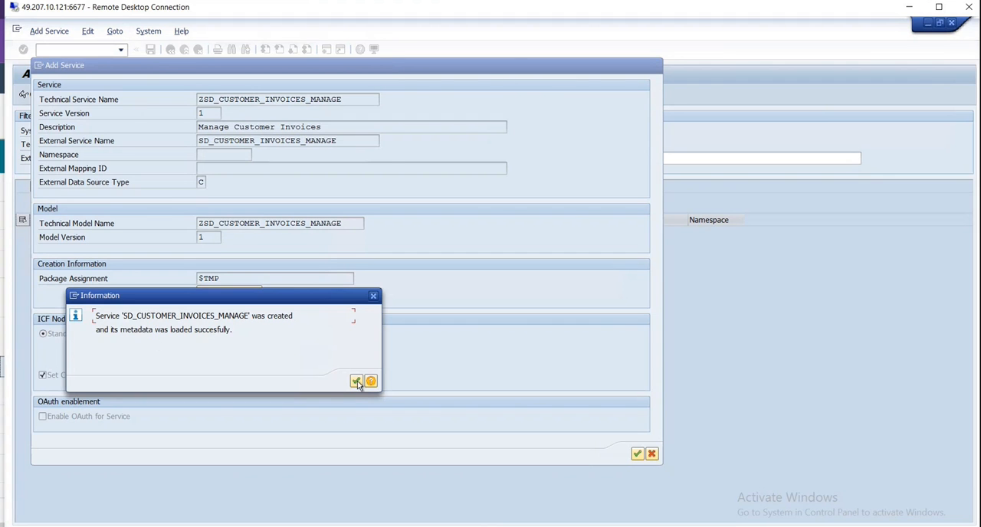
{"action": "left_click", "coordinate": [356, 381]}
{"action": "left_click", "coordinate": [171, 49]}
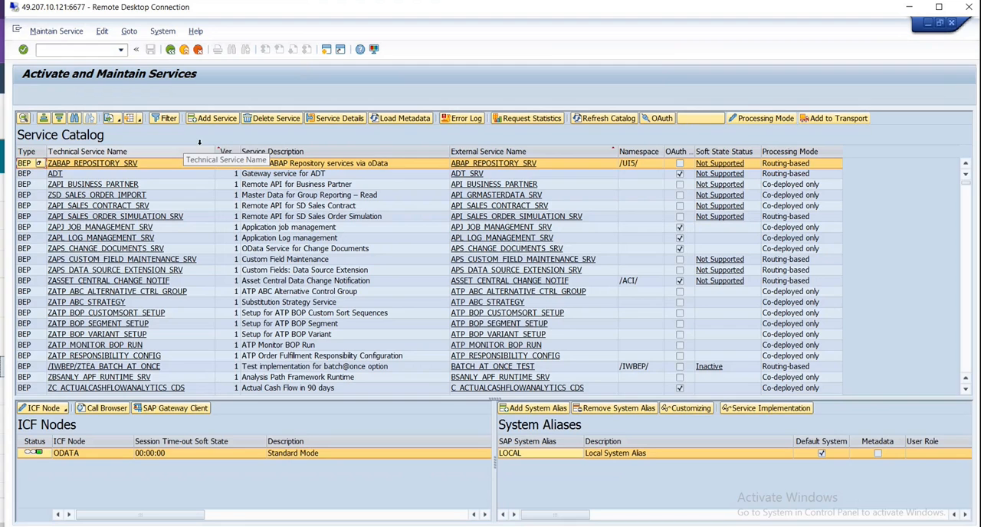
{"action": "left_click", "coordinate": [215, 118]}
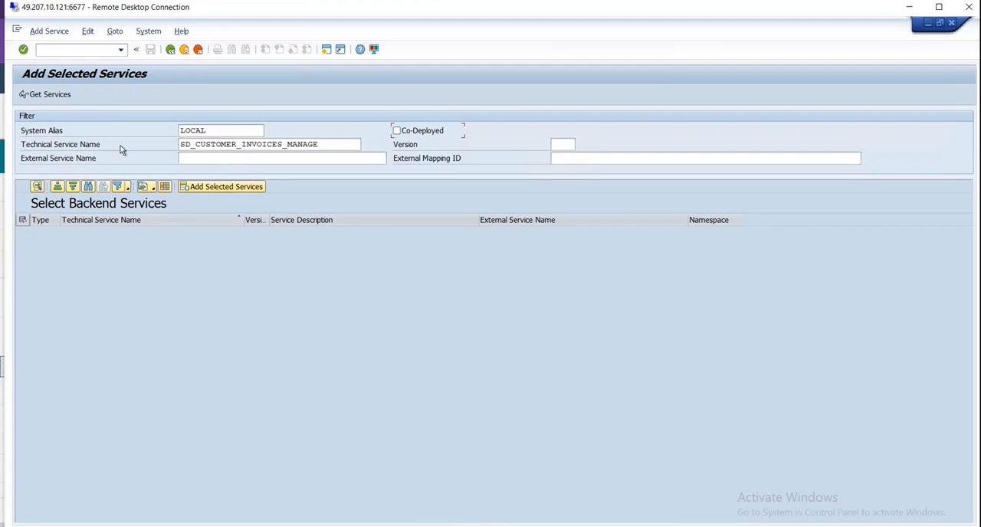
{"action": "left_click", "coordinate": [170, 49]}
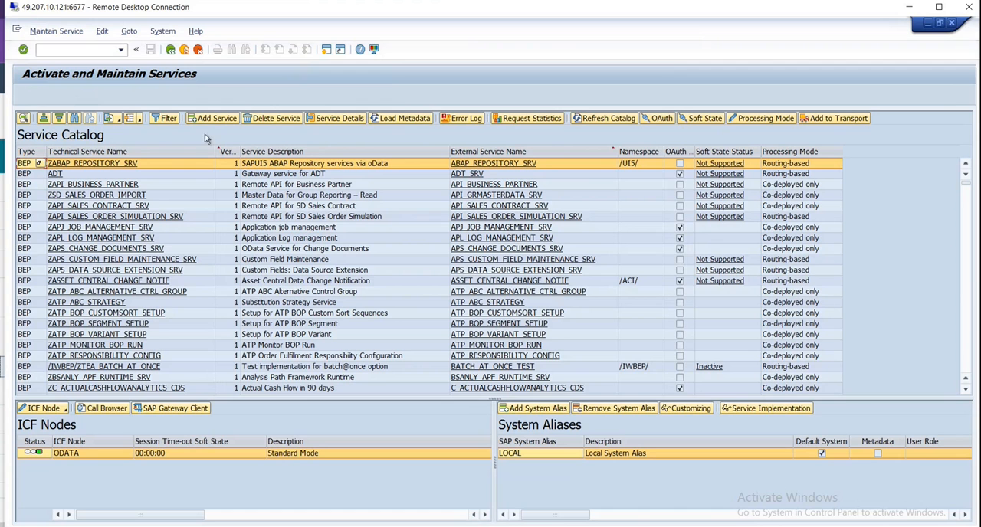
- Try to filter the service catalog by the technical service name SD_CUSTOMER_INVOICES_MANAGE
{"action": "left_click", "coordinate": [165, 118]}
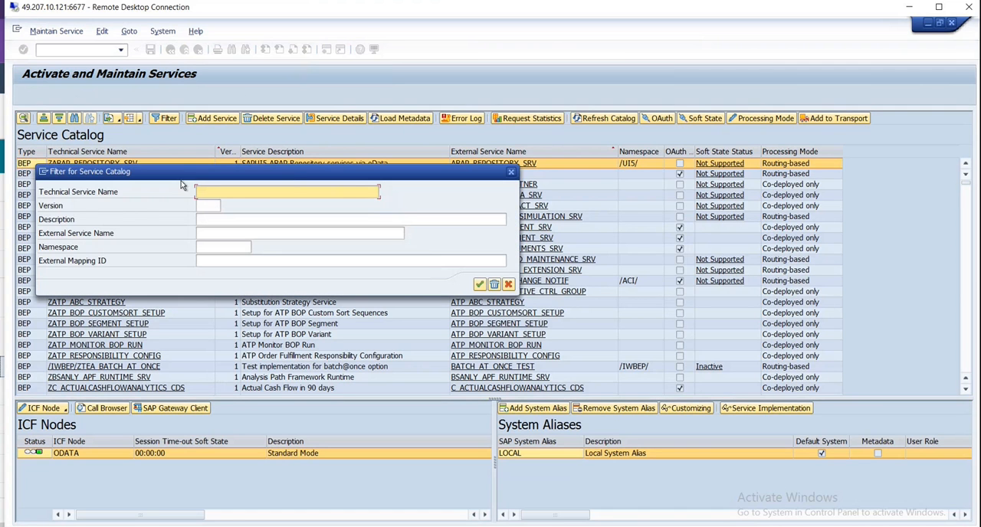
{"action": "left_click", "coordinate": [507, 284]}
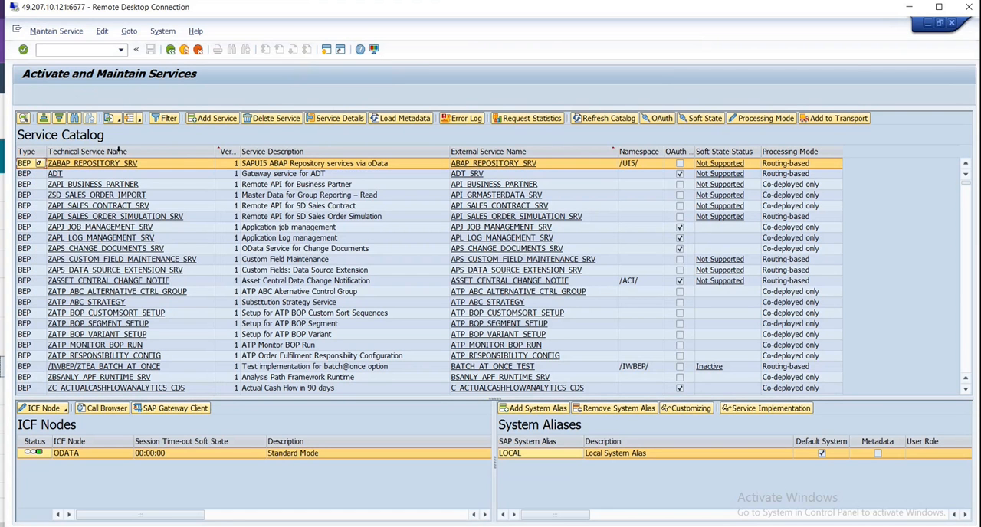
{"action": "left_click", "coordinate": [130, 151]}
{"action": "left_click", "coordinate": [165, 118]}
{"action": "key", "text": "ctrl+v"}
{"action": "key", "text": "Return"}
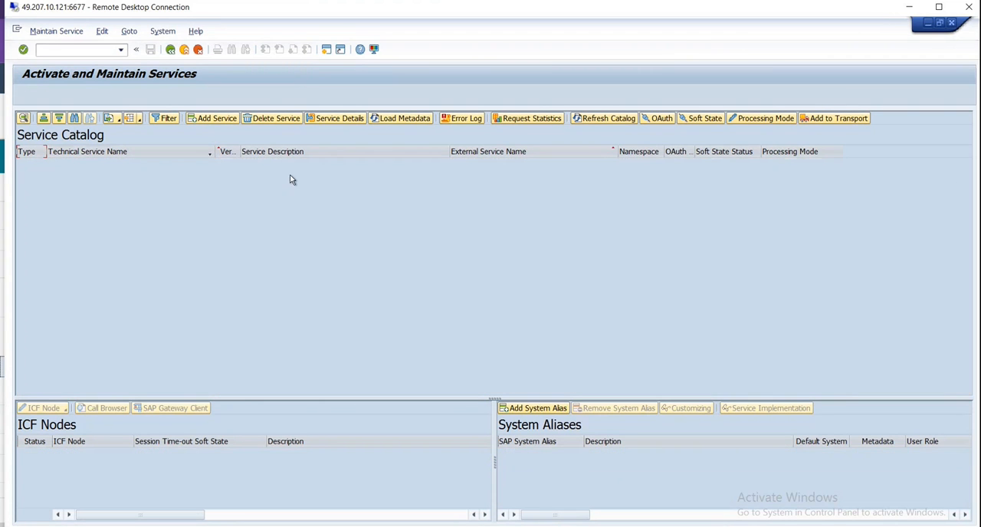
- Filter the service catalog by the Z-prefixed technical service name ZSD_CUSTOMER_INVOICES_MANAGE
{"action": "left_click", "coordinate": [155, 118]}
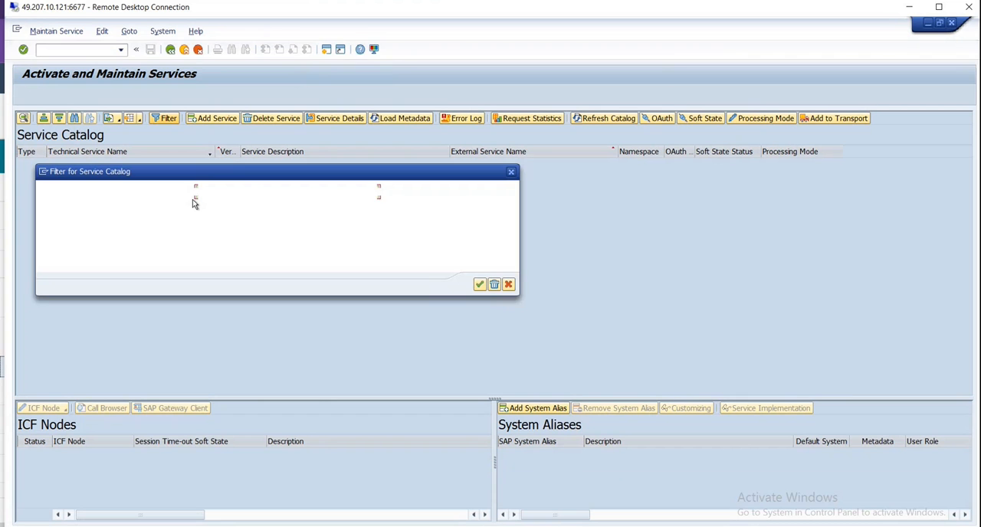
{"action": "type", "text": "ZSD_CUSTOMER_INVOICES_MANAGE"}
{"action": "left_click", "coordinate": [479, 285]}
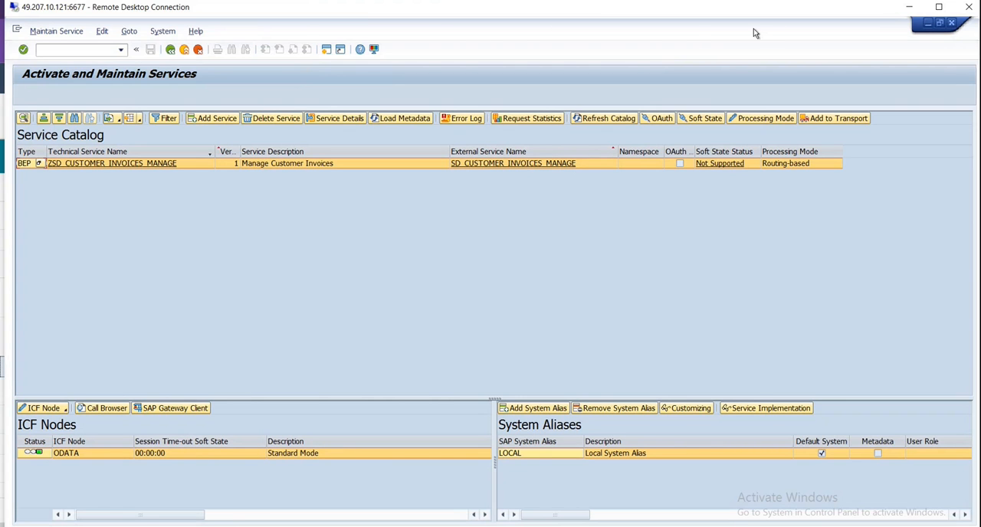
- Switch to the SAP Fiori apps library and examine the semantic object and semantic action in the app's target mapping
{"action": "key", "text": "alt+Tab"}
{"action": "left_click", "coordinate": [495, 333]}
{"action": "scroll", "coordinate": [504, 261], "scroll_direction": "down", "scroll_amount": 3}
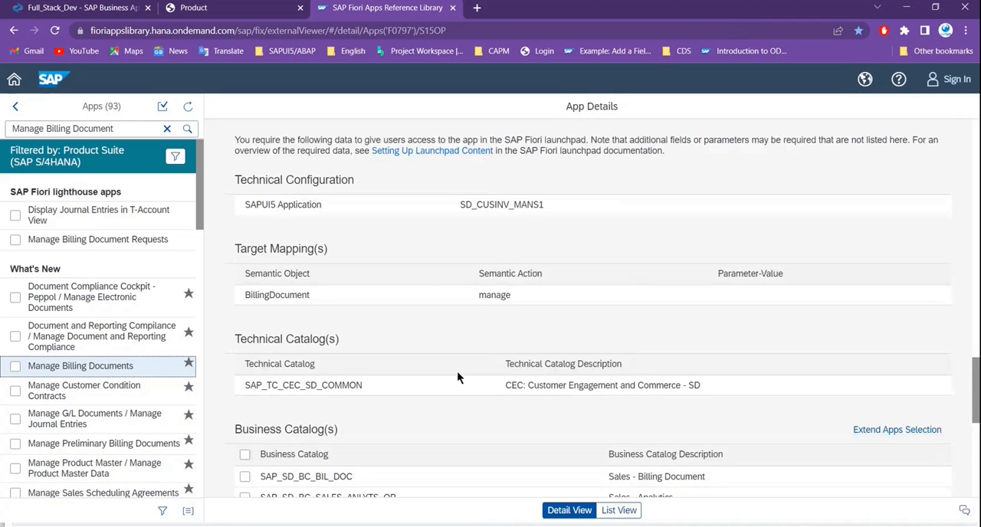
{"action": "scroll", "coordinate": [467, 379], "scroll_direction": "down", "scroll_amount": 3}
{"action": "scroll", "coordinate": [483, 387], "scroll_direction": "up", "scroll_amount": 2}
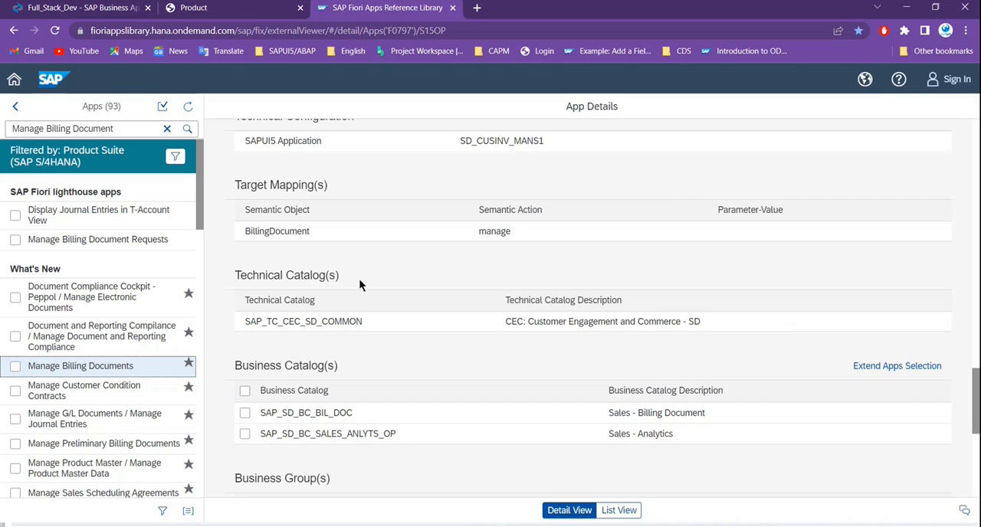
{"action": "left_click_drag", "start_coordinate": [244, 229], "coordinate": [307, 235]}
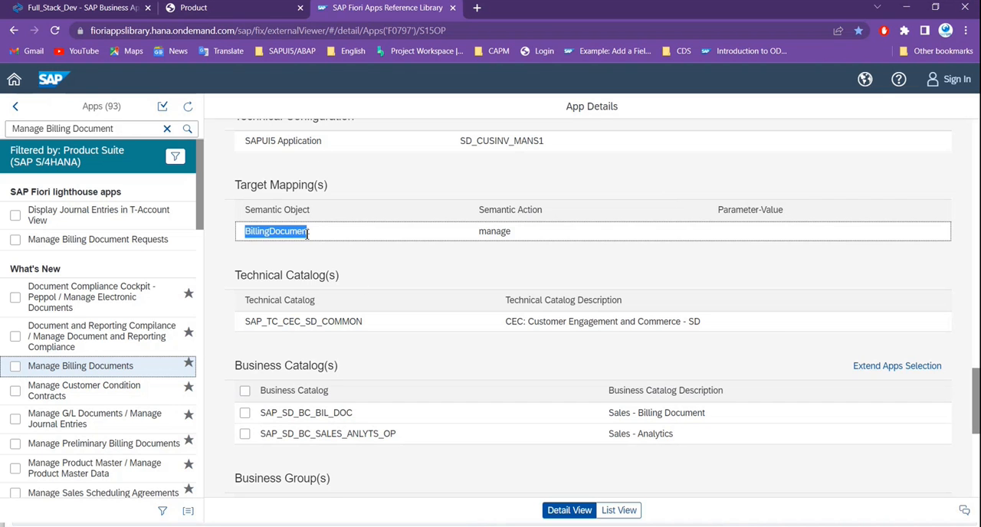
{"action": "left_click_drag", "start_coordinate": [478, 232], "coordinate": [529, 239]}
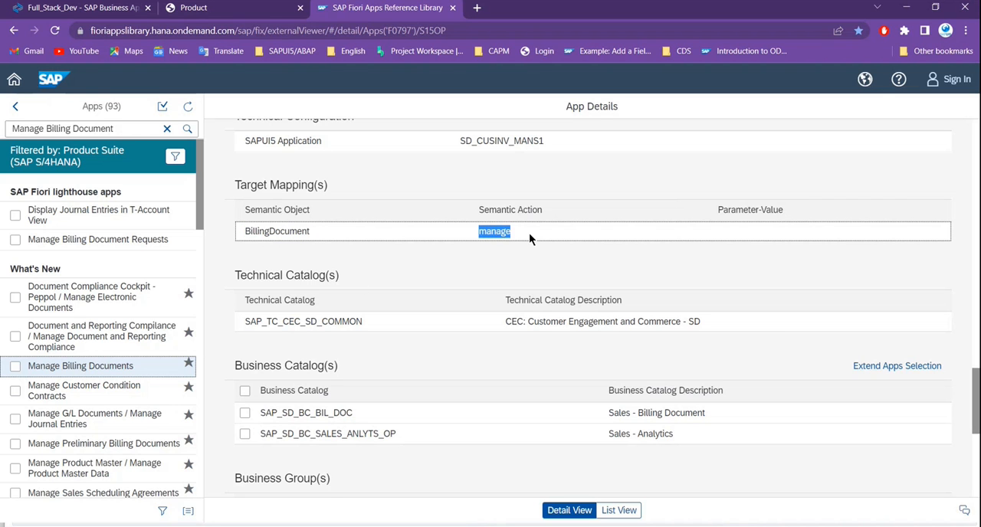
{"action": "left_click_drag", "start_coordinate": [245, 231], "coordinate": [309, 232]}
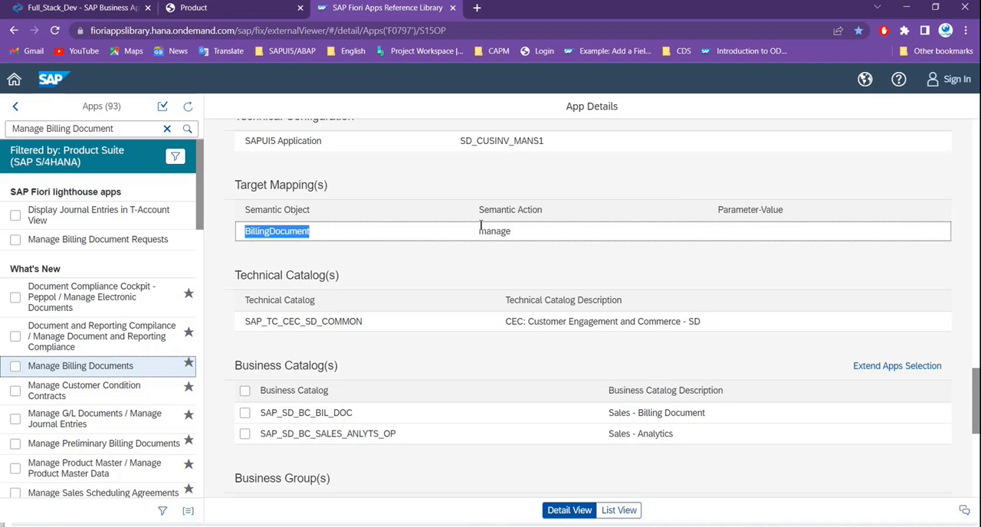
{"action": "left_click_drag", "start_coordinate": [479, 231], "coordinate": [525, 237]}
- Examine the technical catalog, business catalogs, business groups and business roles in the app's configuration data
{"action": "scroll", "coordinate": [402, 389], "scroll_direction": "down", "scroll_amount": 3}
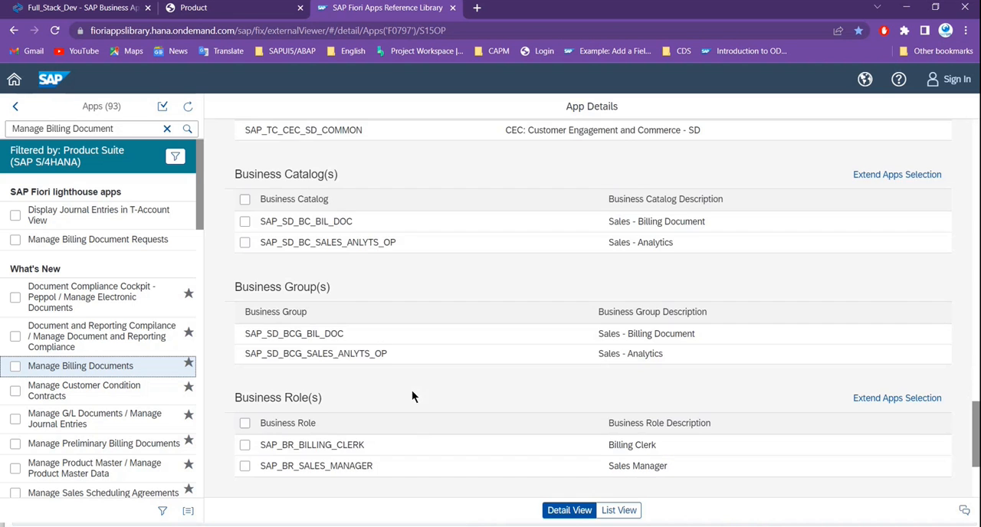
{"action": "scroll", "coordinate": [412, 393], "scroll_direction": "up", "scroll_amount": 2}
{"action": "left_click_drag", "start_coordinate": [251, 258], "coordinate": [379, 259]}
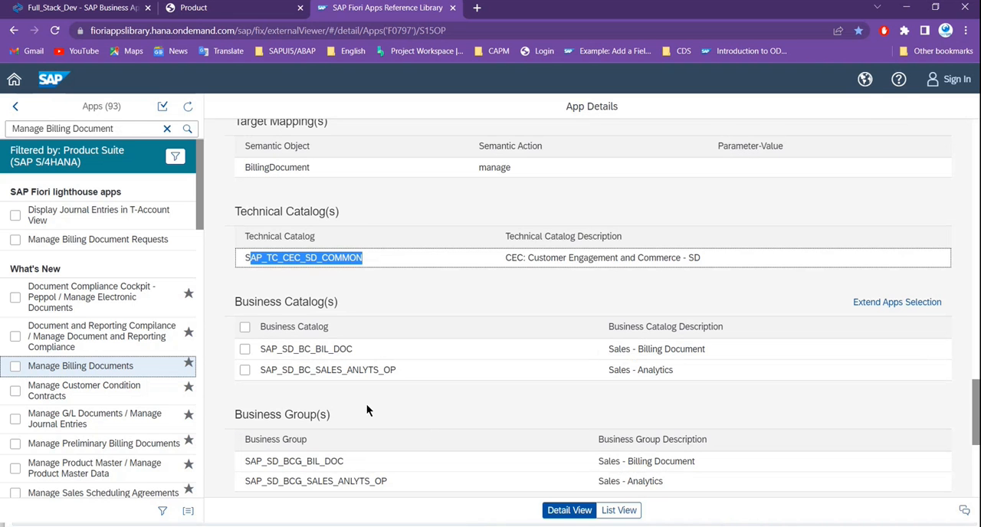
{"action": "scroll", "coordinate": [367, 404], "scroll_direction": "up", "scroll_amount": 1}
{"action": "scroll", "coordinate": [397, 379], "scroll_direction": "down", "scroll_amount": 3}
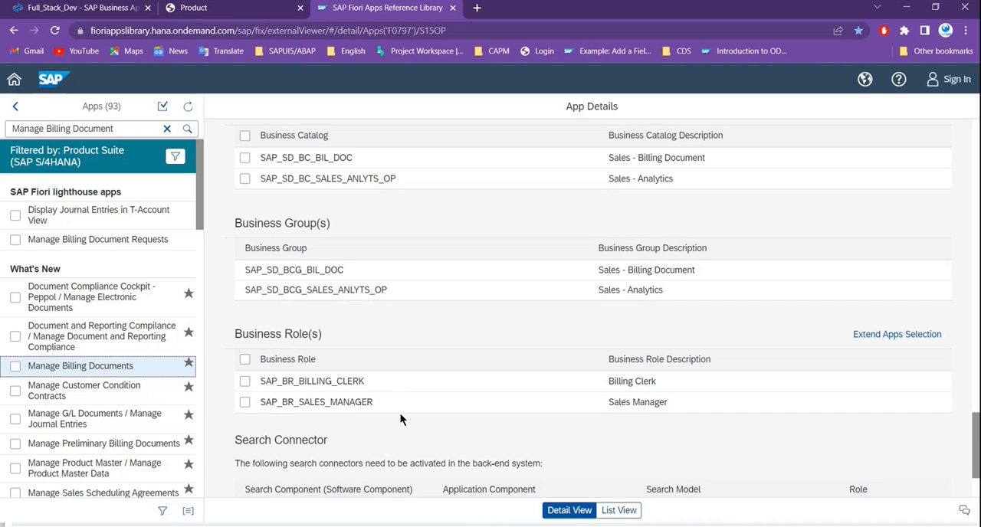
{"action": "scroll", "coordinate": [402, 430], "scroll_direction": "down", "scroll_amount": 2}
{"action": "scroll", "coordinate": [399, 450], "scroll_direction": "up", "scroll_amount": 1}
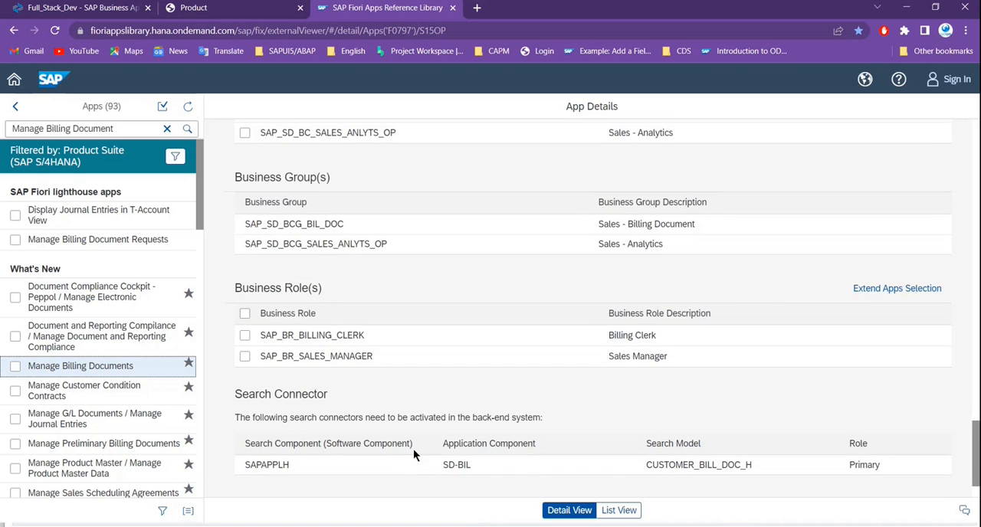
{"action": "scroll", "coordinate": [414, 448], "scroll_direction": "up", "scroll_amount": 4}
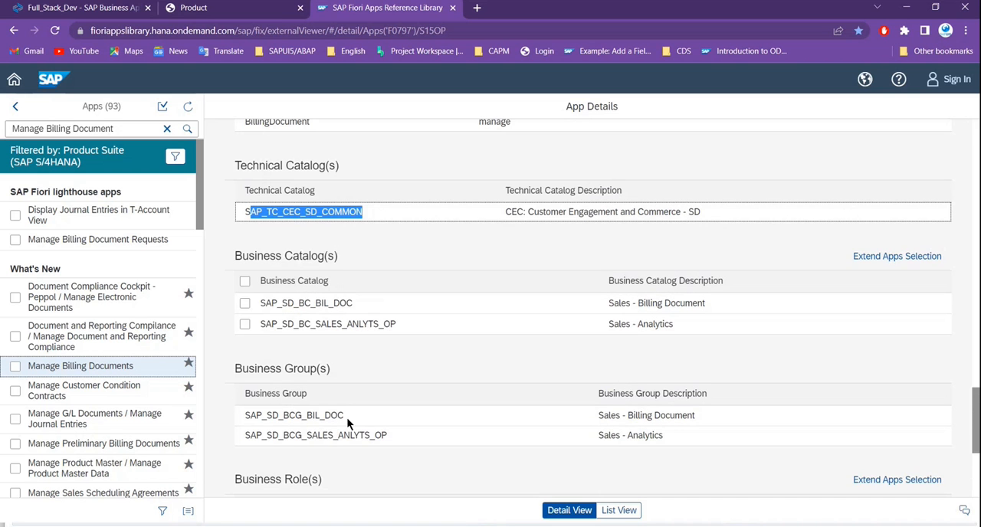
{"action": "scroll", "coordinate": [347, 418], "scroll_direction": "down", "scroll_amount": 1}
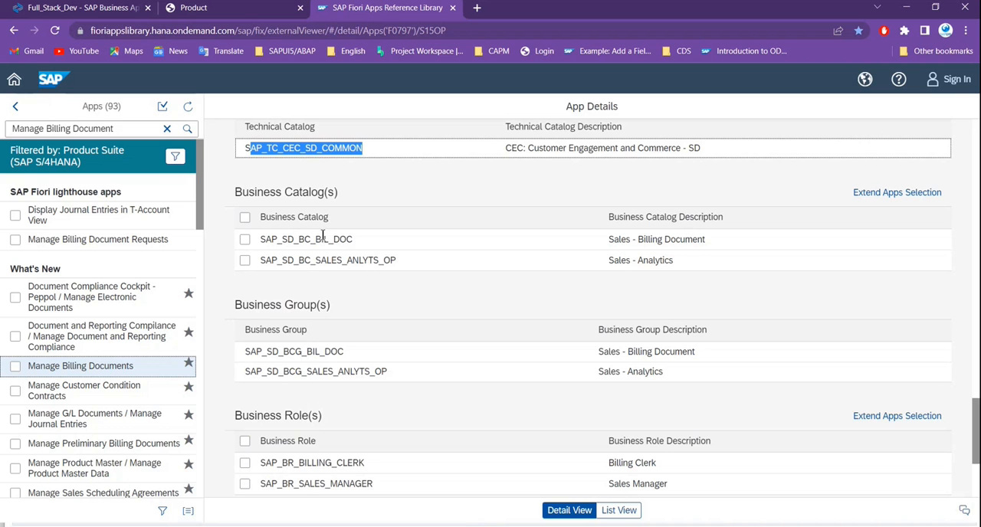
{"action": "scroll", "coordinate": [330, 328], "scroll_direction": "down", "scroll_amount": 2}
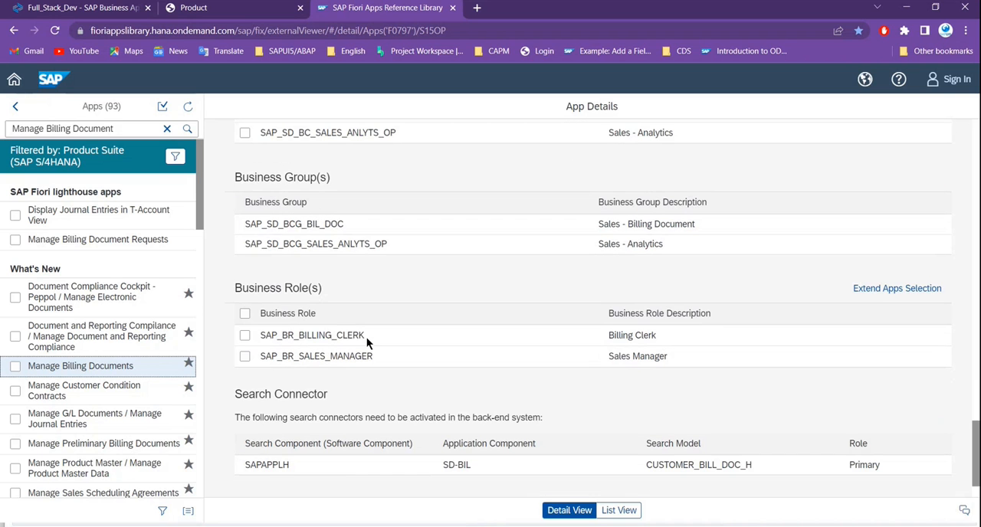
{"action": "scroll", "coordinate": [370, 355], "scroll_direction": "up", "scroll_amount": 2}
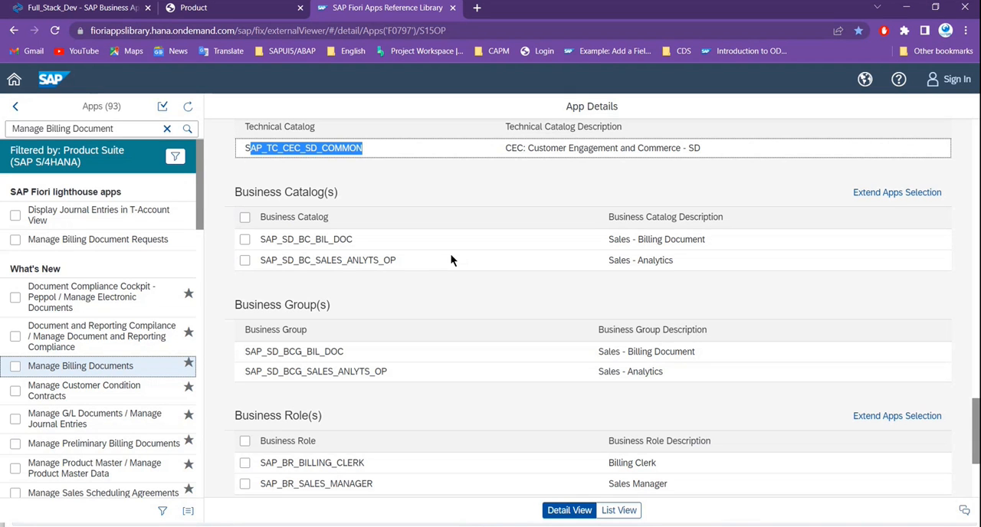
{"action": "scroll", "coordinate": [375, 335], "scroll_direction": "up", "scroll_amount": 1}
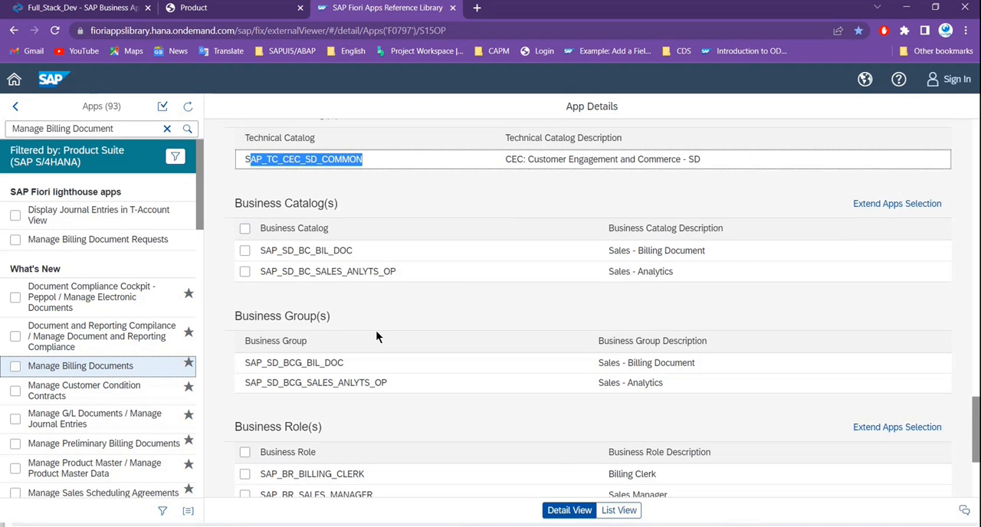
{"action": "scroll", "coordinate": [375, 330], "scroll_direction": "up", "scroll_amount": 2}
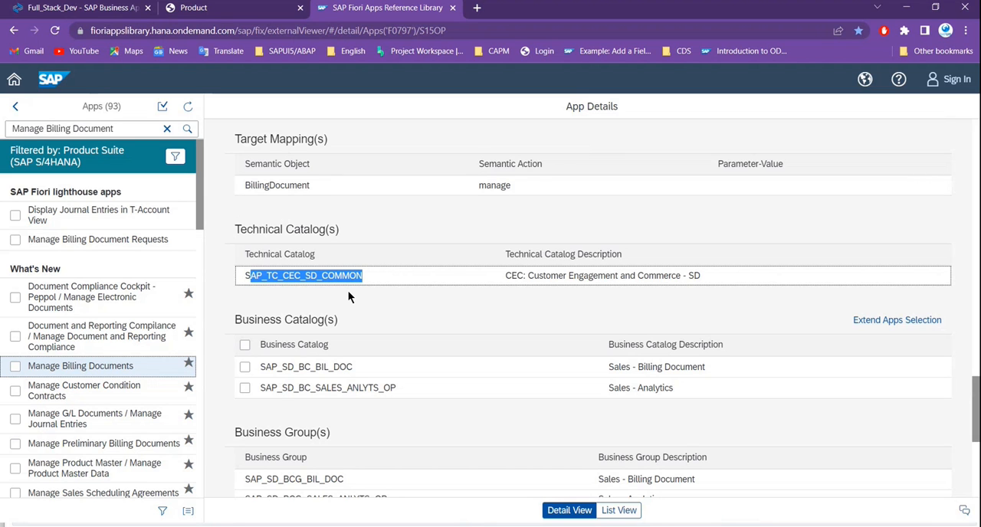
- Select the technical catalog name SAP_TC_CEC_SD_COMMON, and switch back to the Remote Desktop SAP session in full screen
{"action": "left_click", "coordinate": [359, 311]}
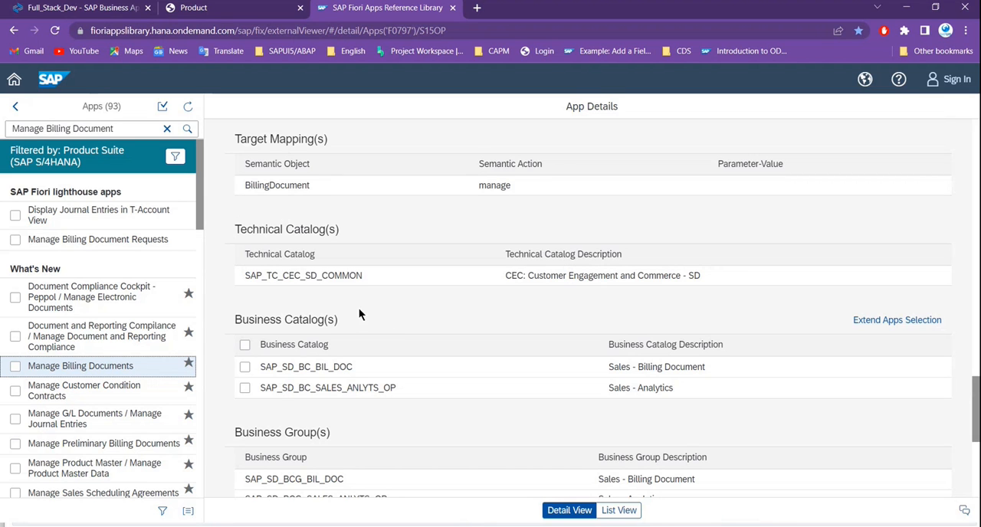
{"action": "left_click_drag", "start_coordinate": [246, 278], "coordinate": [364, 282]}
{"action": "key", "text": "ctrl+c"}
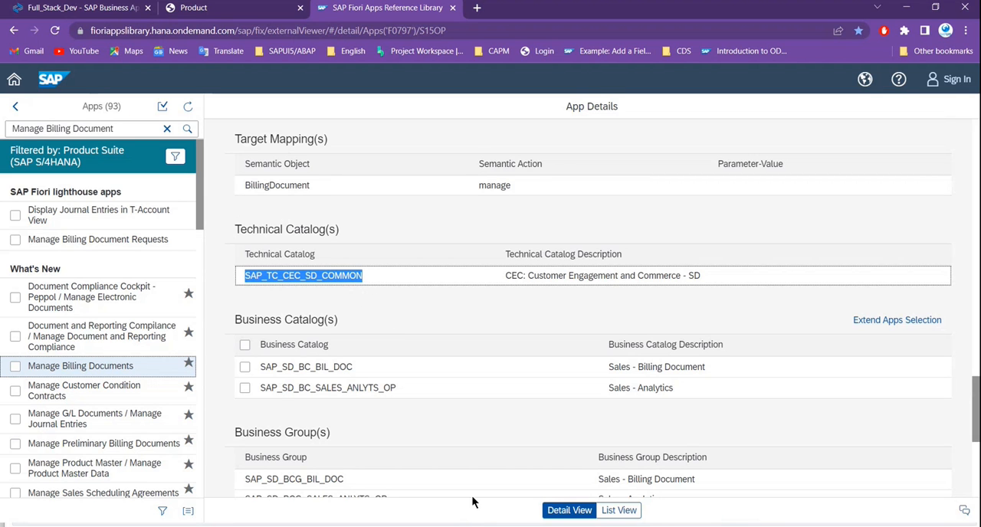
{"action": "key", "text": "alt+Tab"}
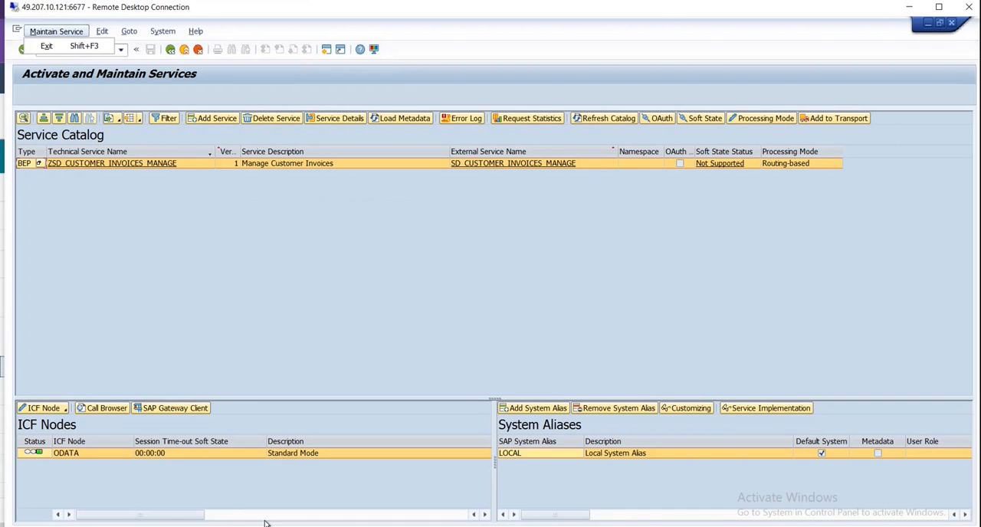
{"action": "left_click", "coordinate": [938, 7]}
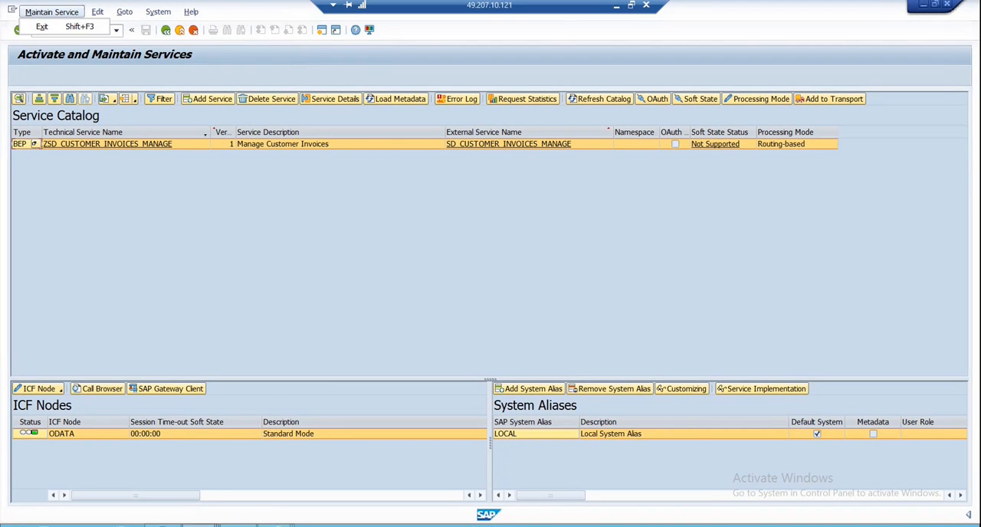
- Switch to the Fiori Launchpad Designer and find and open the technical catalog SAP_TC_CEC_SD_COMMON
{"action": "key", "text": "alt+Tab"}
{"action": "left_click", "coordinate": [89, 7]}
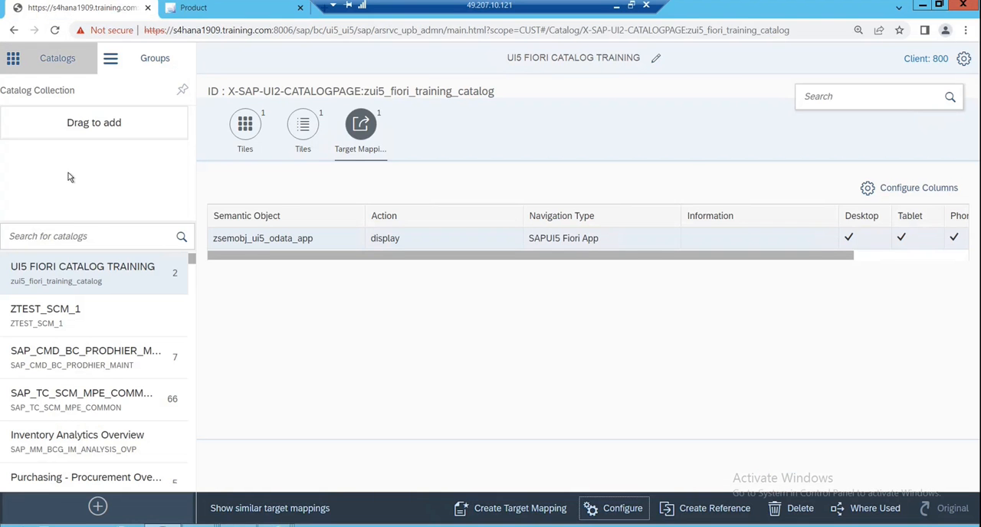
{"action": "left_click", "coordinate": [117, 237]}
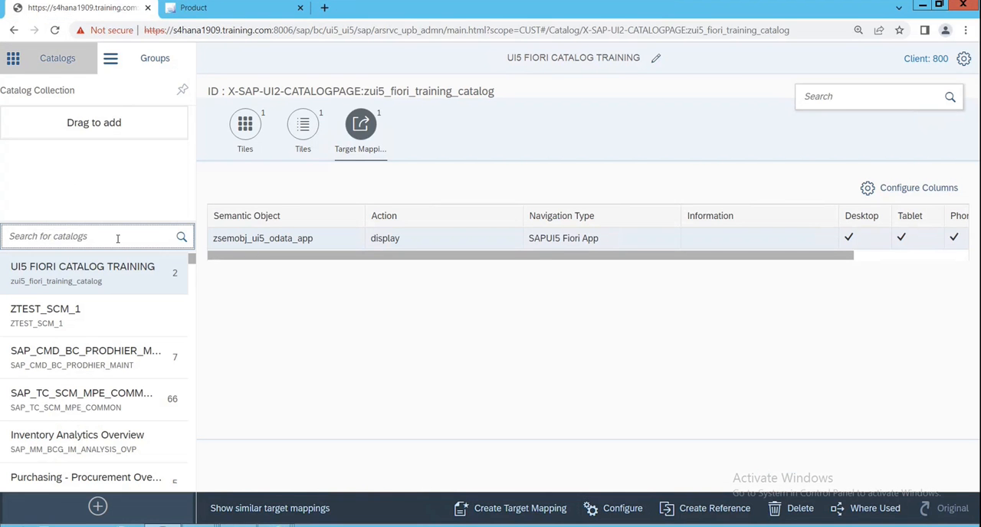
{"action": "key", "text": "ctrl+v"}
{"action": "key", "text": "Return"}
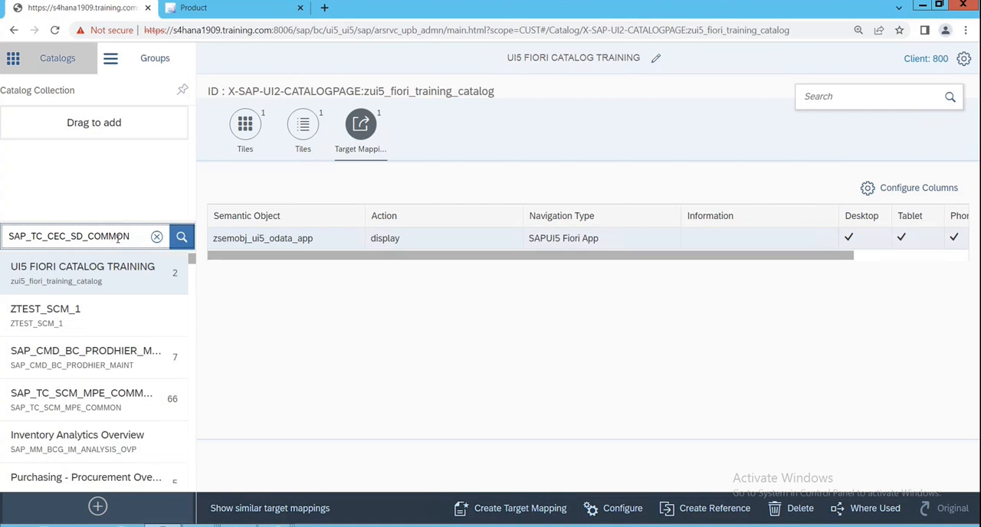
{"action": "left_click", "coordinate": [48, 283]}
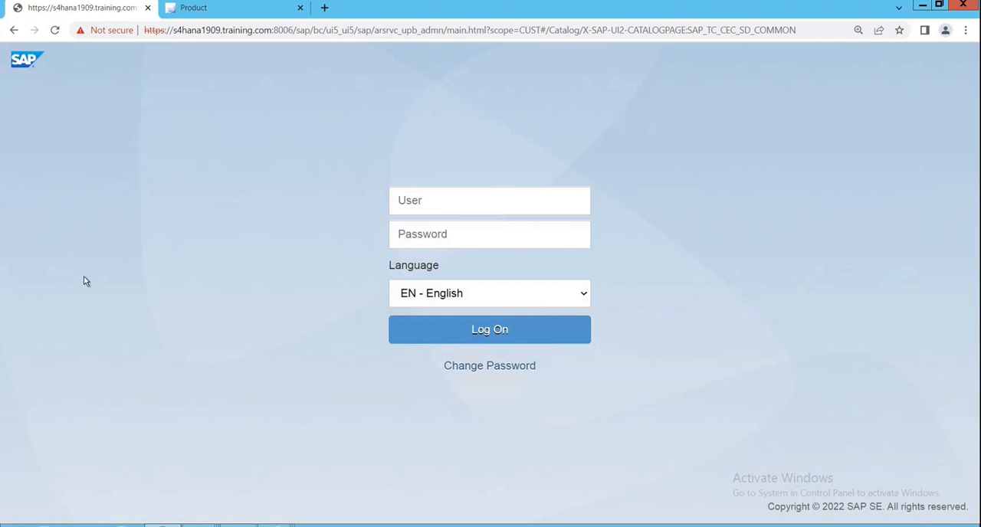
- Log on to the S/4HANA system again with the account's user name and password
{"action": "left_click", "coordinate": [447, 197]}
{"action": "type", "text": "s4ha50"}
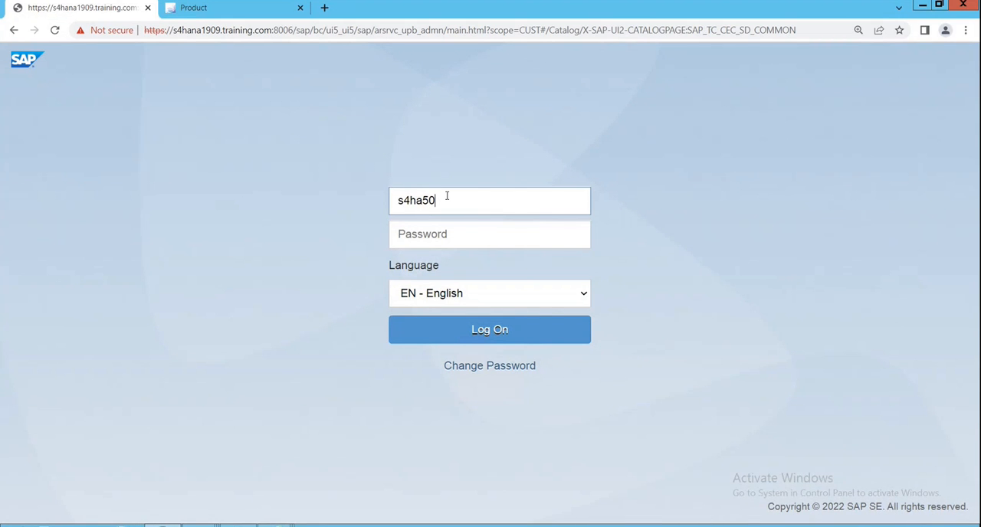
{"action": "key", "text": "Tab"}
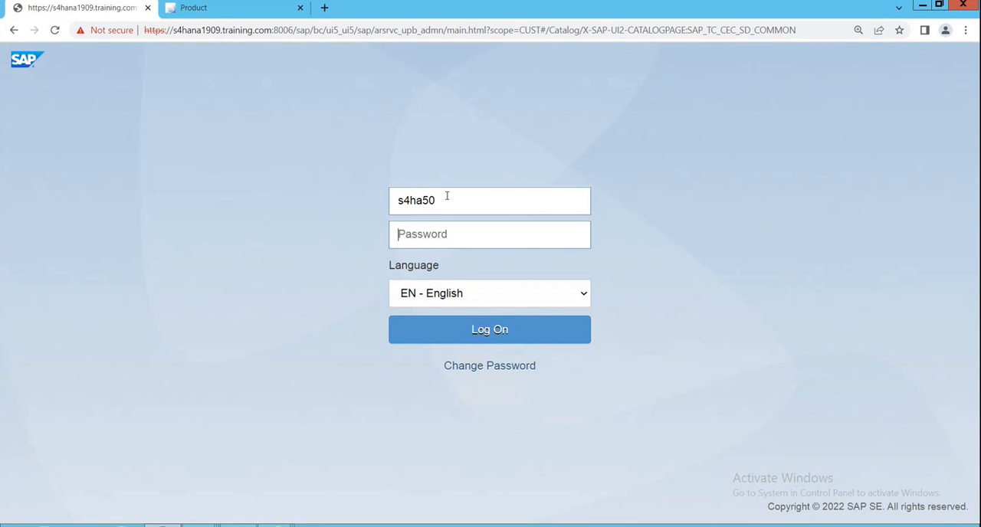
{"action": "type", "text": "••••••"}
{"action": "key", "text": "Return"}
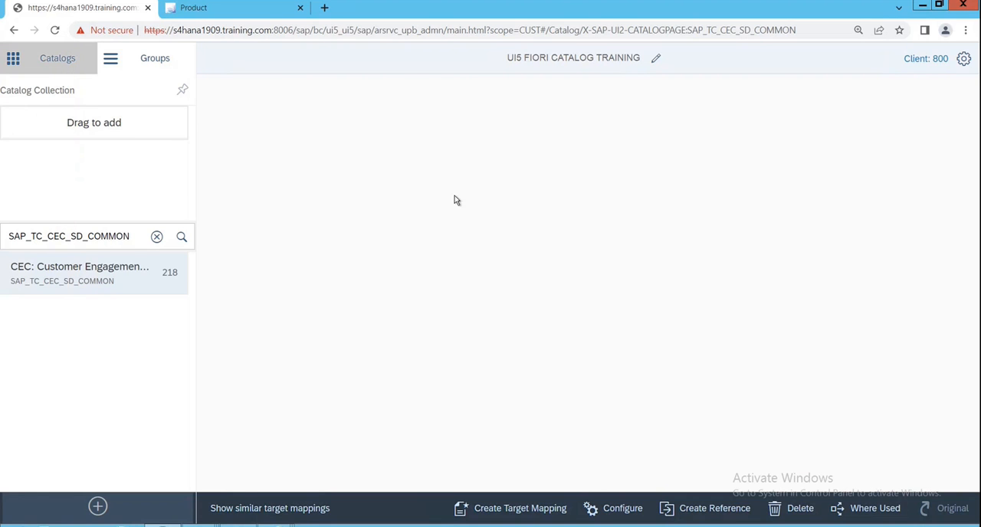
- Search for the catalog SAP_TC_CEC_SD_COMMON again, select it and reload its page so its content loads
{"action": "left_click", "coordinate": [83, 283]}
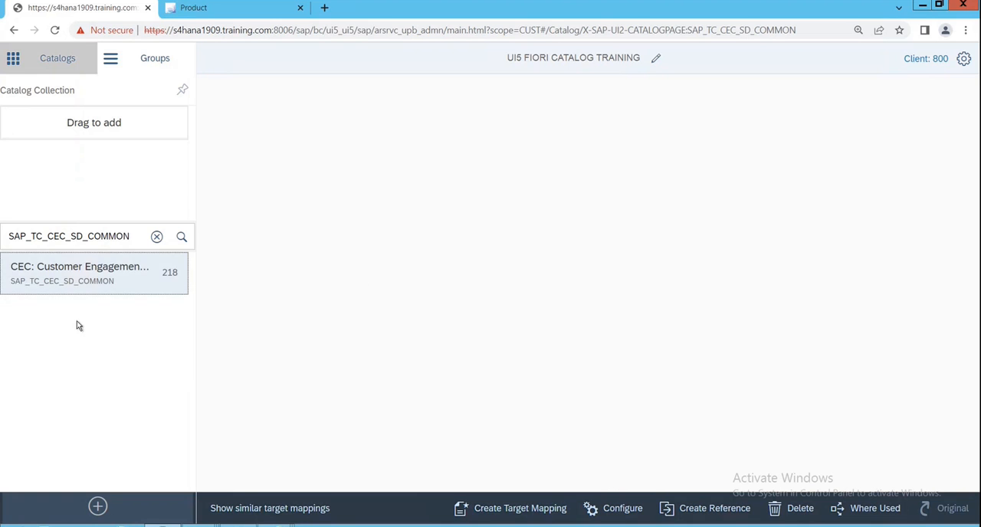
{"action": "left_click", "coordinate": [156, 236]}
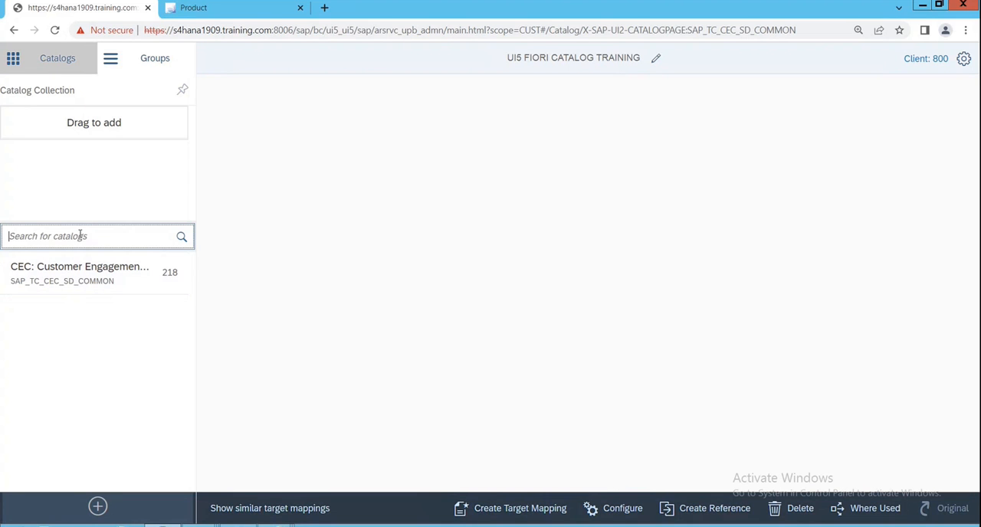
{"action": "key", "text": "ctrl+v"}
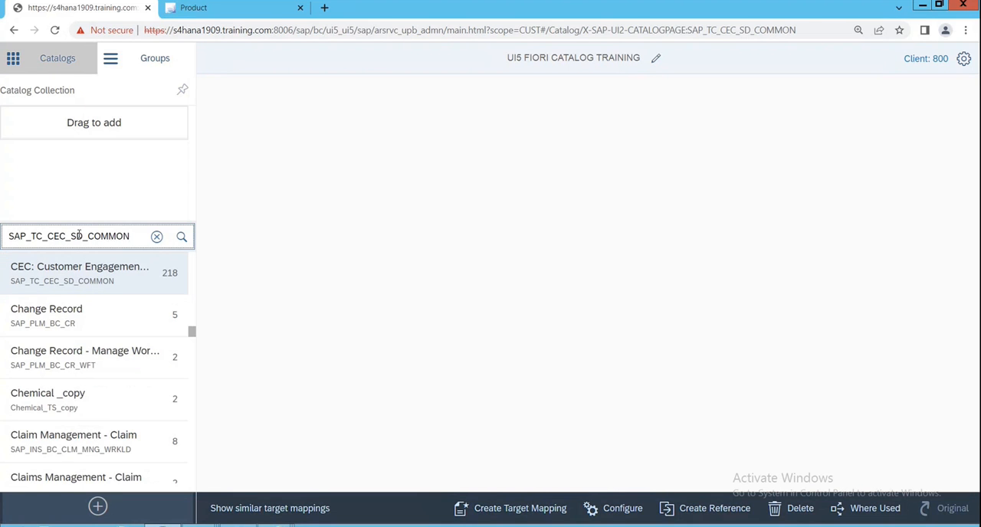
{"action": "key", "text": "Return"}
{"action": "left_click", "coordinate": [89, 284]}
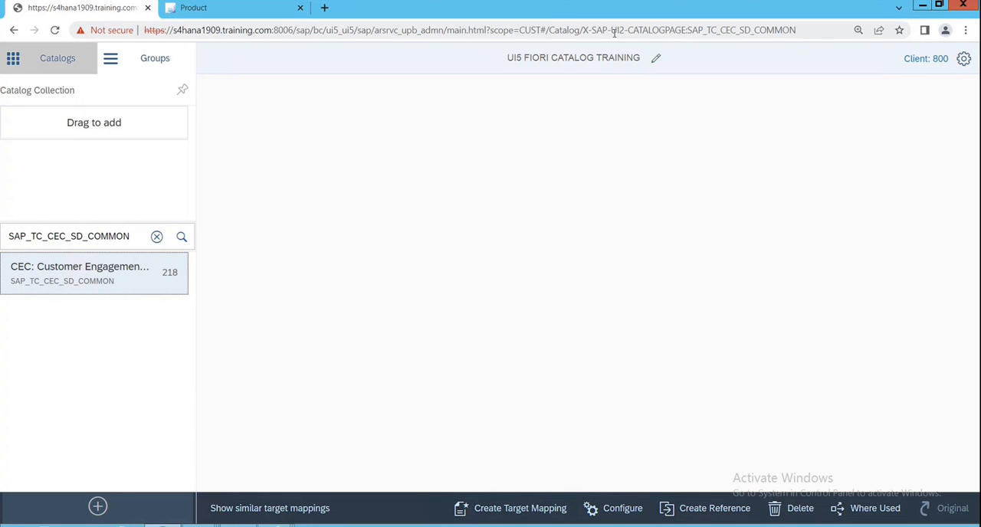
{"action": "left_click", "coordinate": [675, 33]}
{"action": "key", "text": "Return"}
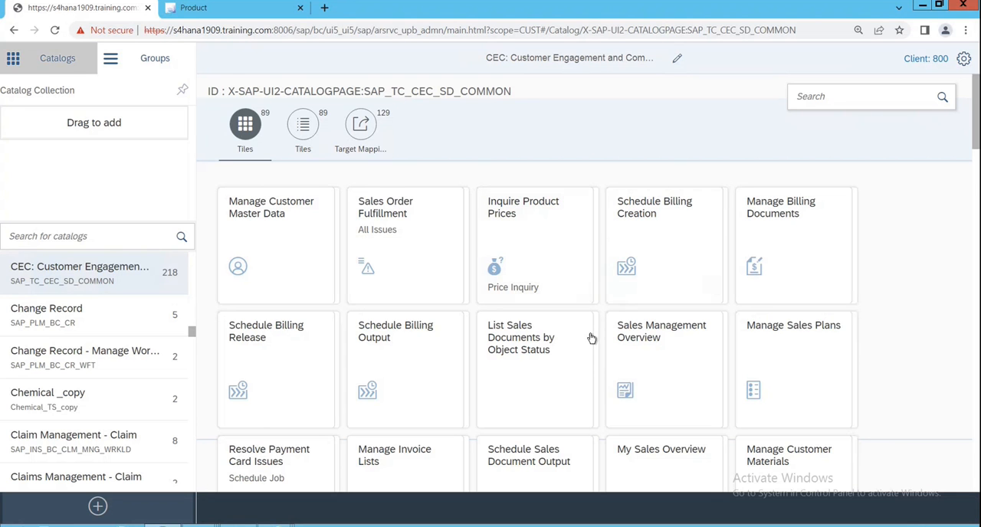
- Look through the tiles contained in the SAP_TC_CEC_SD_COMMON catalog
{"action": "scroll", "coordinate": [591, 350], "scroll_direction": "down", "scroll_amount": 6}
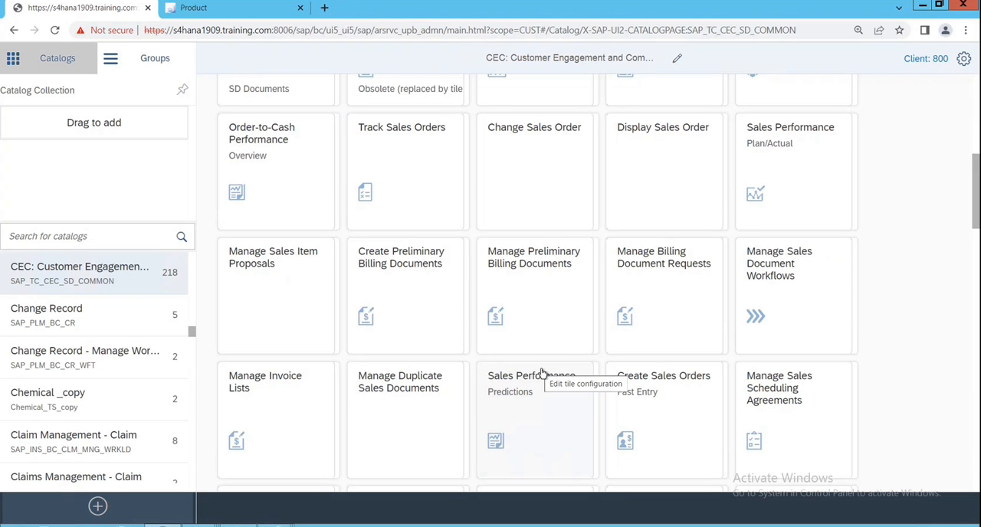
{"action": "scroll", "coordinate": [540, 369], "scroll_direction": "down", "scroll_amount": 3}
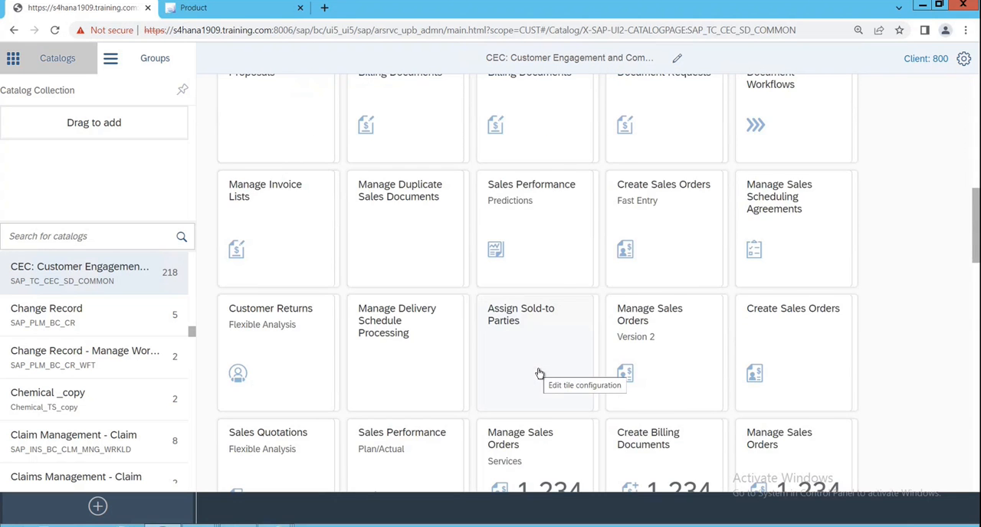
{"action": "scroll", "coordinate": [539, 374], "scroll_direction": "down", "scroll_amount": 4}
{"action": "scroll", "coordinate": [540, 374], "scroll_direction": "down", "scroll_amount": 7}
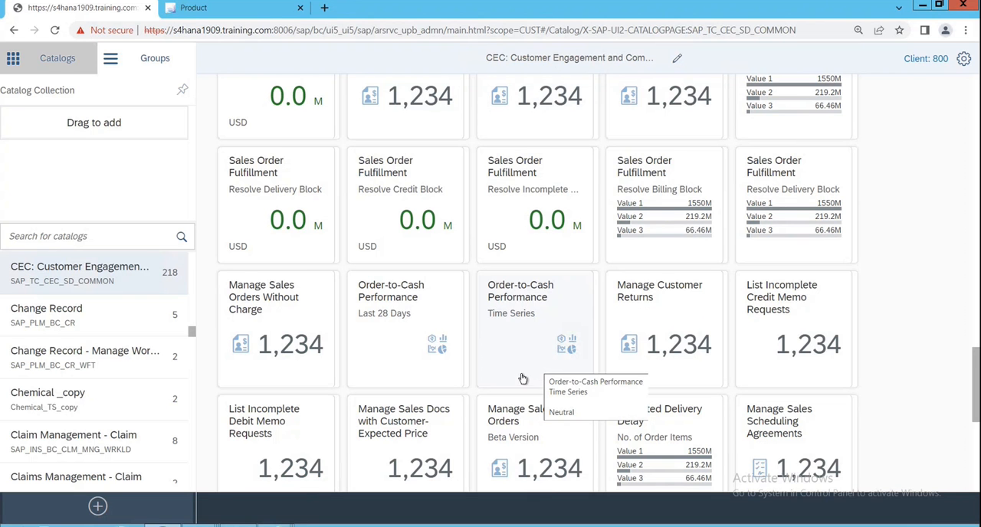
{"action": "scroll", "coordinate": [471, 391], "scroll_direction": "up", "scroll_amount": 5}
{"action": "scroll", "coordinate": [473, 376], "scroll_direction": "up", "scroll_amount": 5}
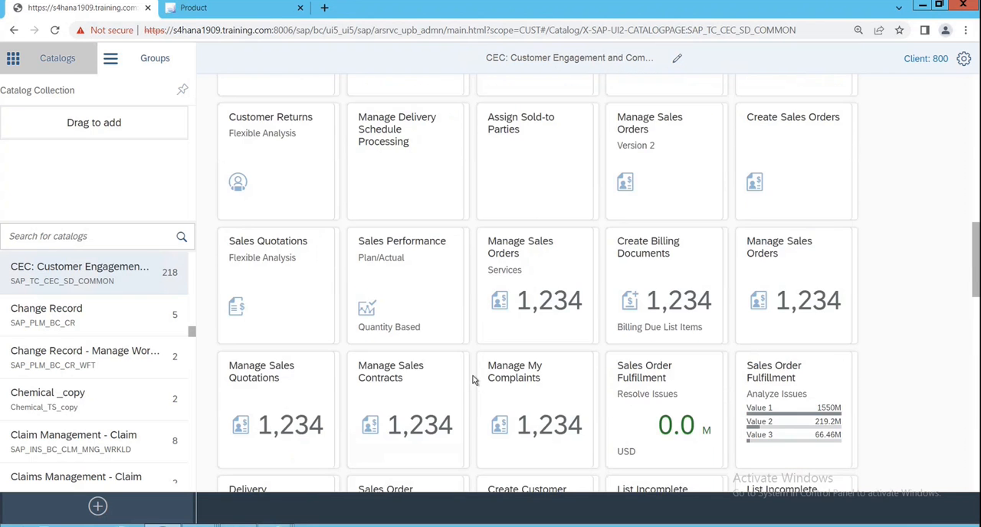
{"action": "scroll", "coordinate": [472, 375], "scroll_direction": "up", "scroll_amount": 5}
- Show the catalog's tiles as a list and filter them by "manage billing document"
{"action": "left_click", "coordinate": [302, 130]}
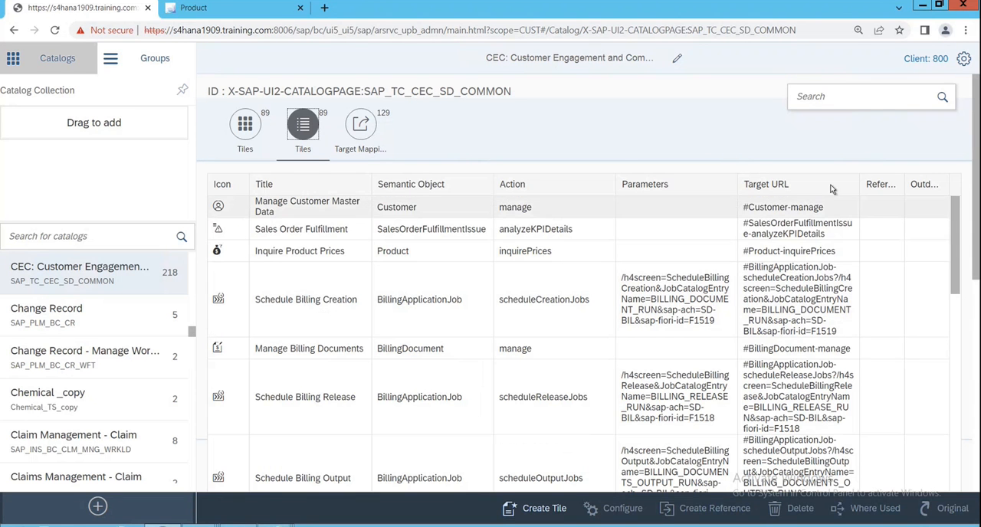
{"action": "left_click", "coordinate": [849, 98]}
{"action": "type", "text": "man"}
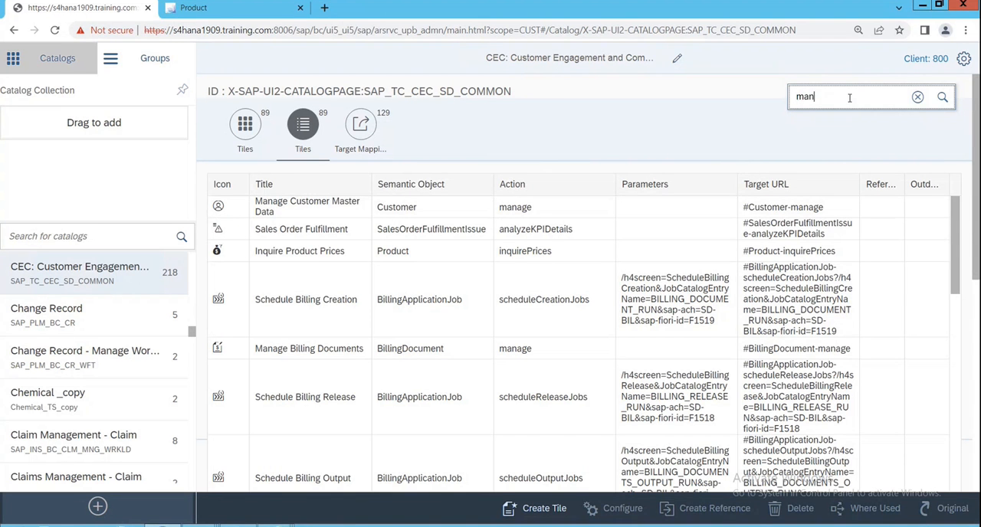
{"action": "type", "text": "age billing document"}
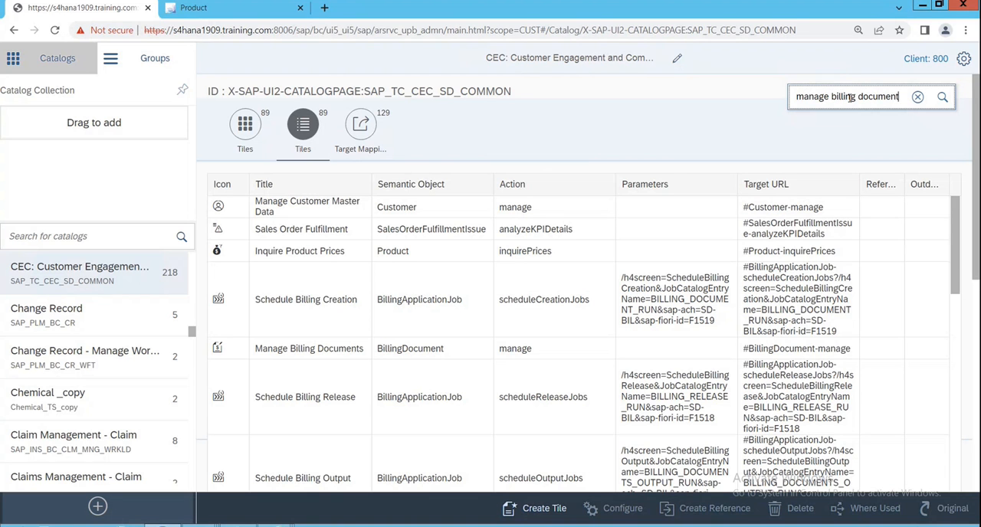
{"action": "key", "text": "Return"}
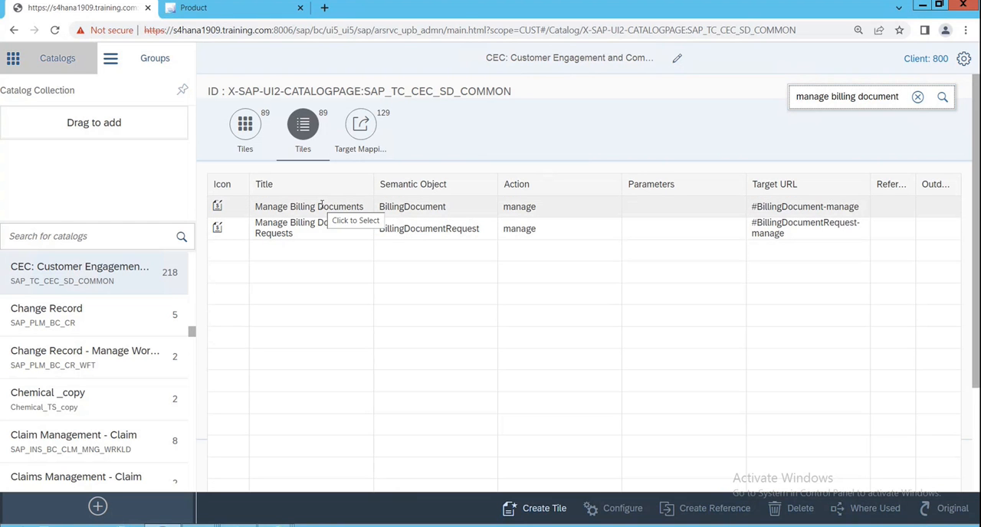
- Compare the catalog's target mapping and tile entries with the semantic object BillingDocument in the SAP Fiori apps library, and return to the full-screen remote session
{"action": "left_click", "coordinate": [365, 128]}
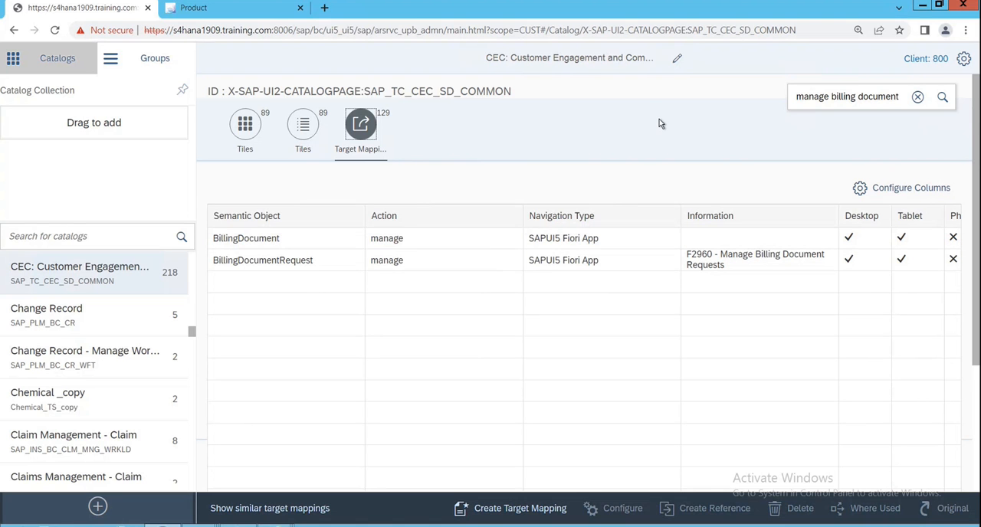
{"action": "left_click", "coordinate": [305, 131]}
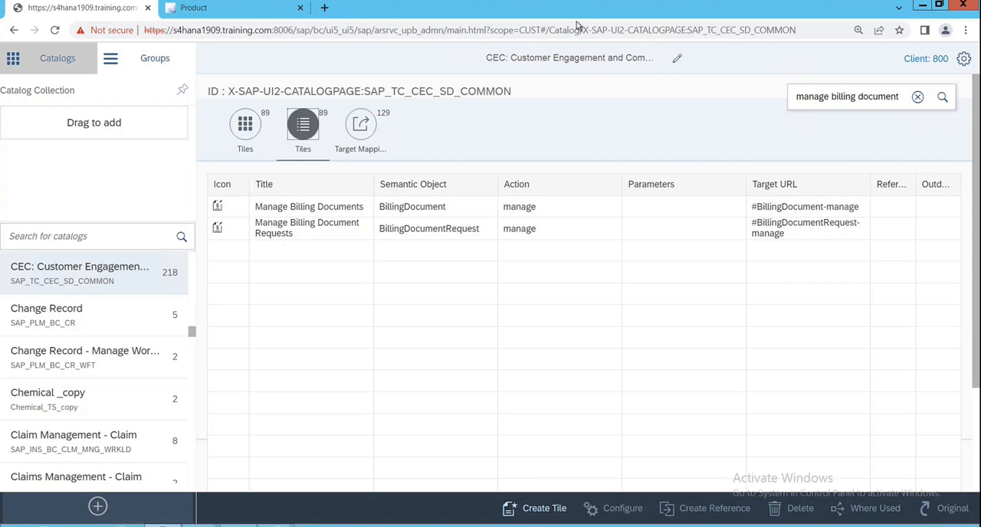
{"action": "mouse_move", "coordinate": [576, 3]}
{"action": "left_click", "coordinate": [615, 6]}
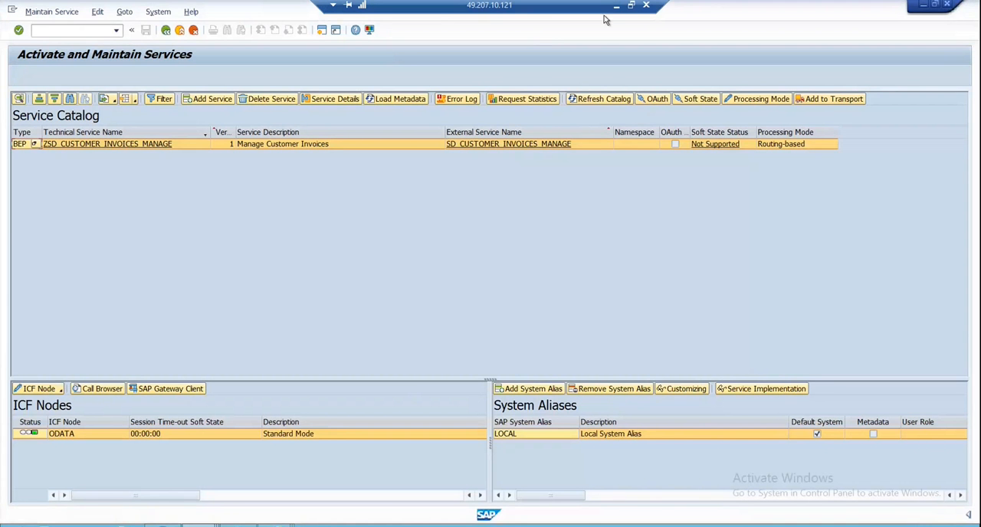
{"action": "left_click", "coordinate": [633, 8]}
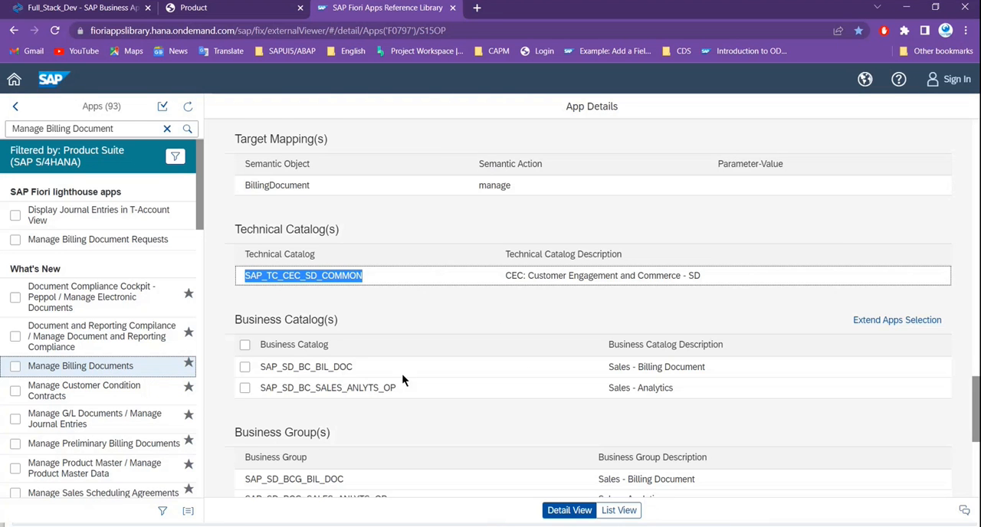
{"action": "scroll", "coordinate": [401, 373], "scroll_direction": "up", "scroll_amount": 2}
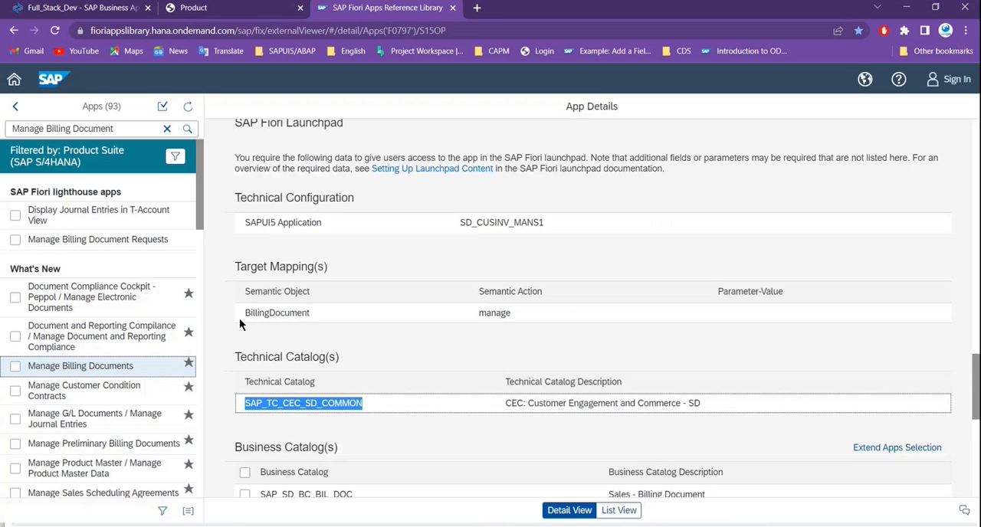
{"action": "left_click_drag", "start_coordinate": [246, 313], "coordinate": [320, 322]}
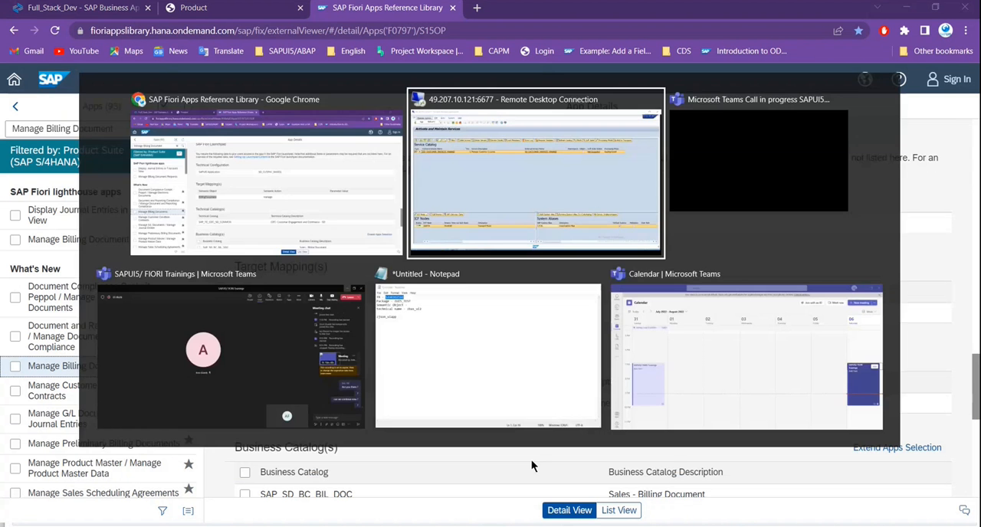
{"action": "key", "text": "alt+Tab"}
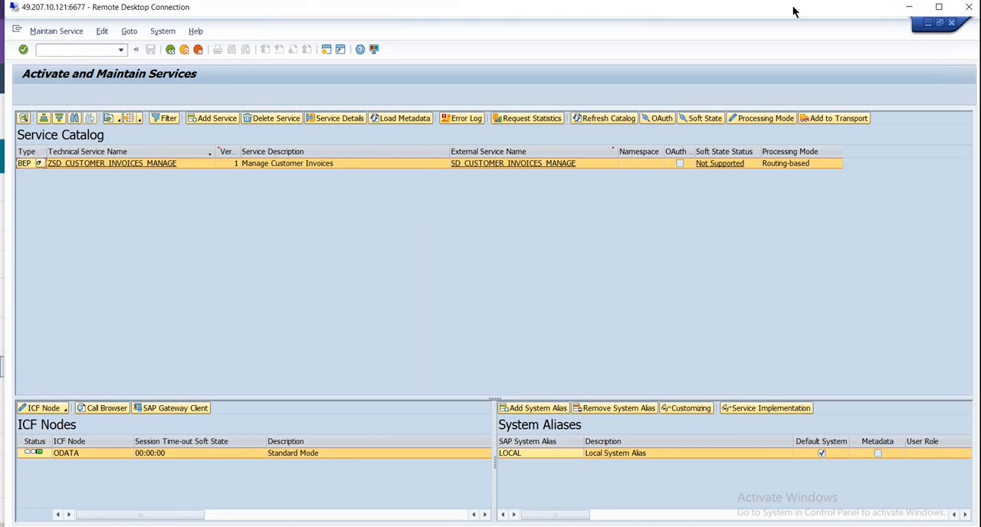
{"action": "left_click", "coordinate": [938, 6]}
{"action": "left_click", "coordinate": [924, 5]}
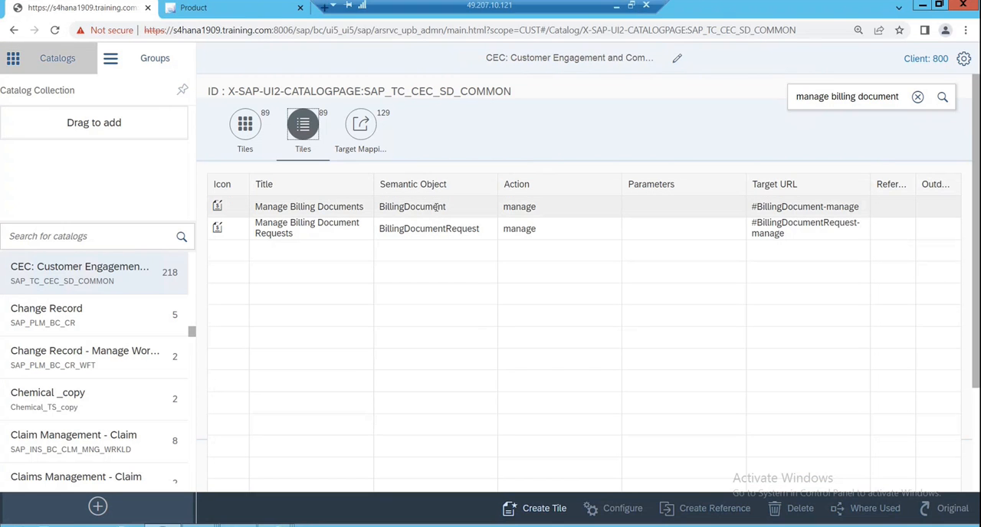
- Select the Manage Billing Documents tile with semantic object BillingDocument and start creating a reference to it in another catalog
{"action": "left_click", "coordinate": [435, 207]}
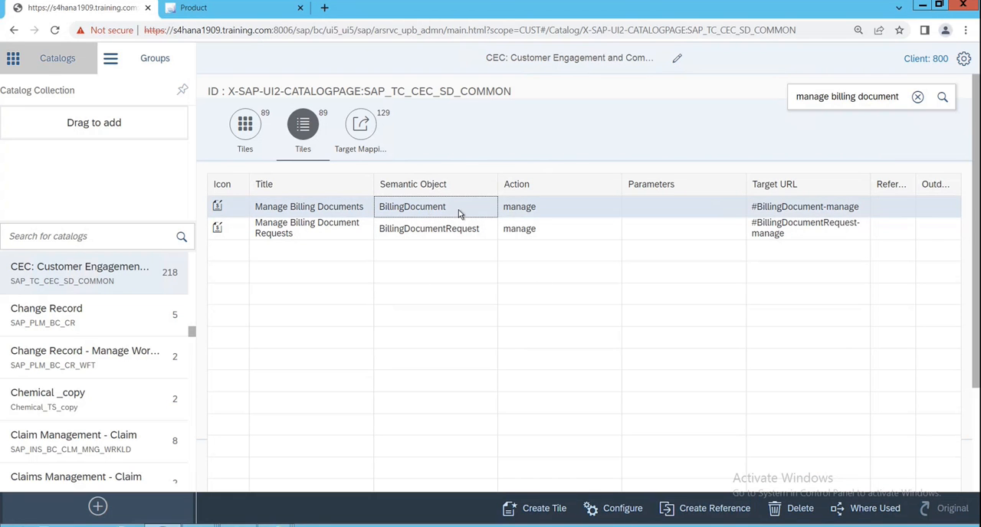
{"action": "left_click", "coordinate": [246, 123]}
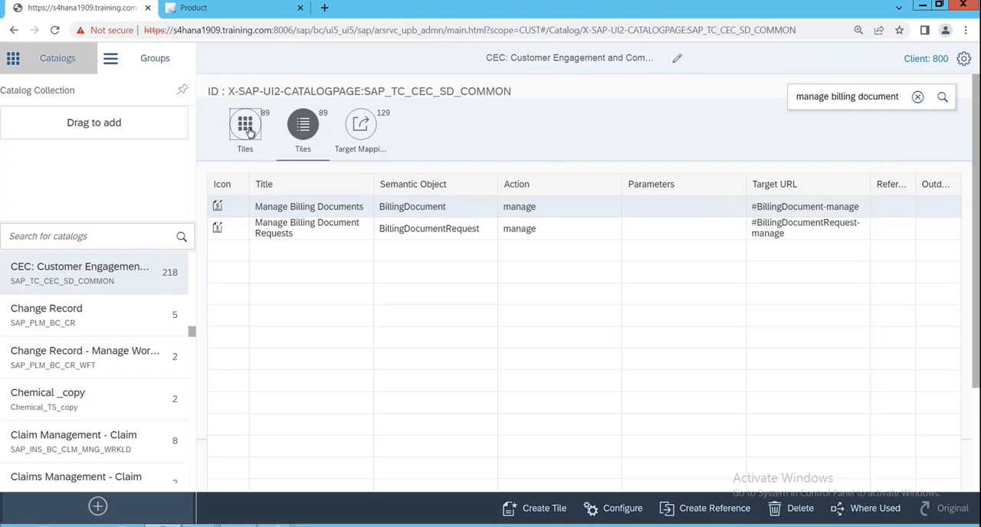
{"action": "left_click", "coordinate": [303, 125]}
{"action": "left_click", "coordinate": [470, 208]}
{"action": "left_click", "coordinate": [435, 208]}
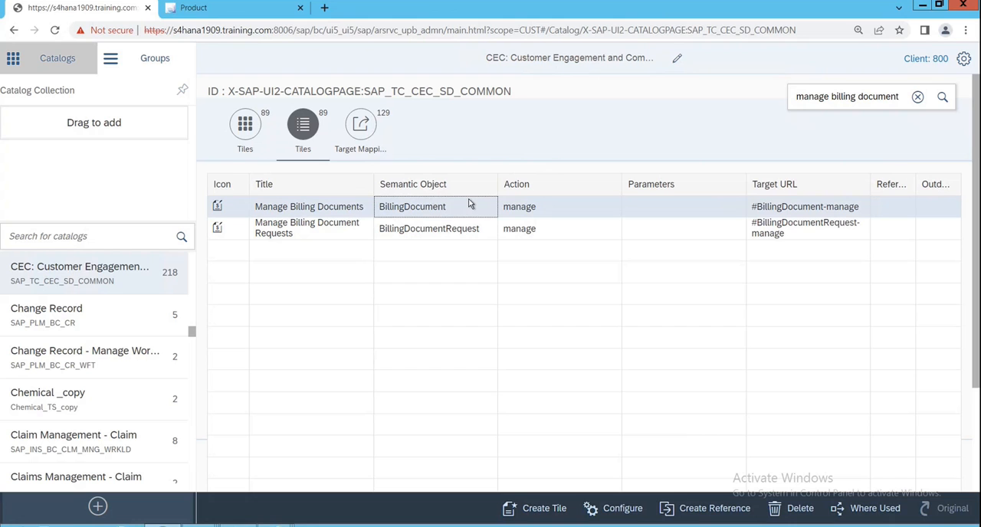
{"action": "left_click", "coordinate": [699, 512]}
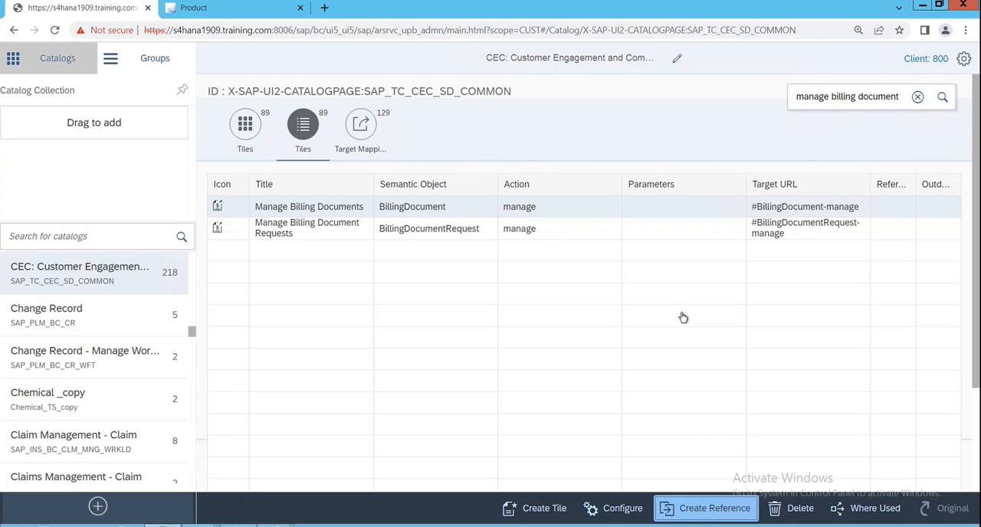
{"action": "left_click", "coordinate": [706, 512]}
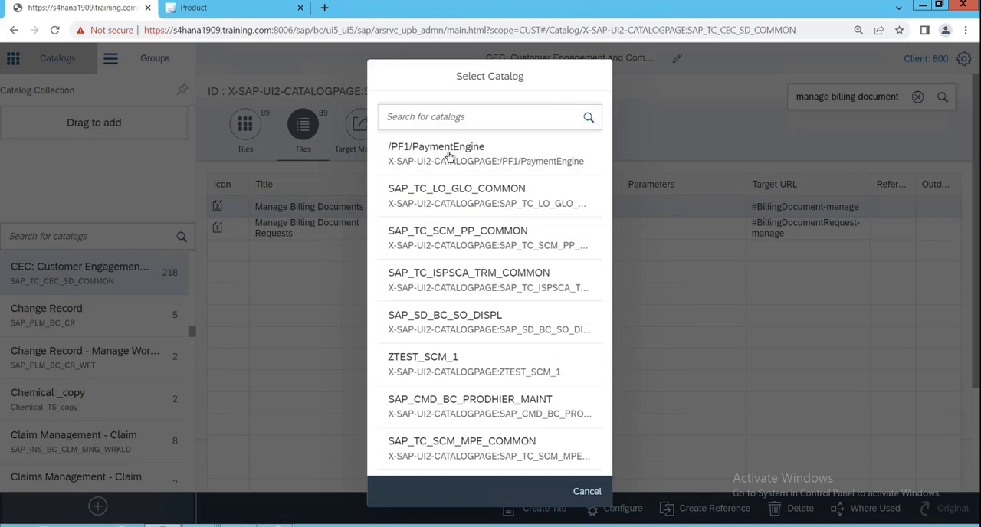
- Copy the catalog ID zui5_fiori_training_catalog from the Notepad notes and create the Manage Billing Documents tile reference in that catalog
{"action": "left_click", "coordinate": [462, 118]}
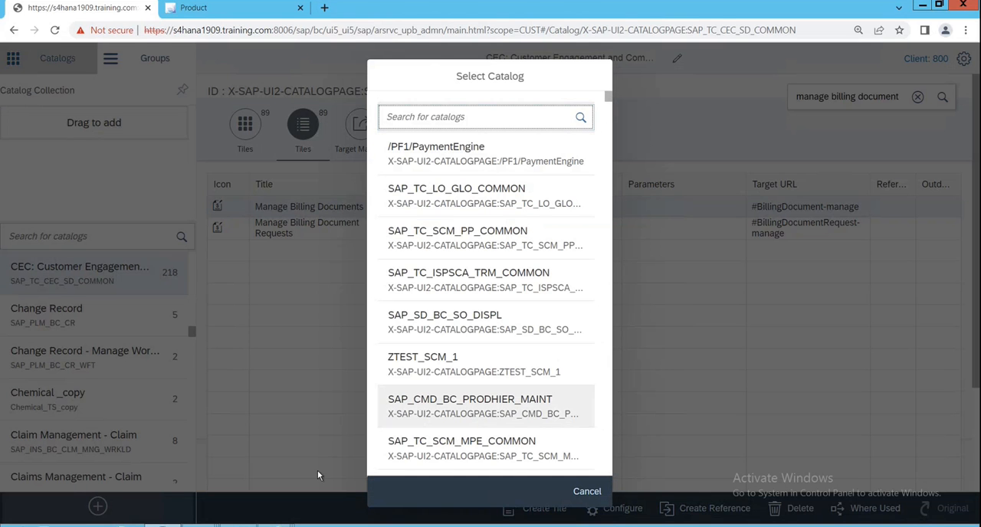
{"action": "left_click", "coordinate": [259, 518]}
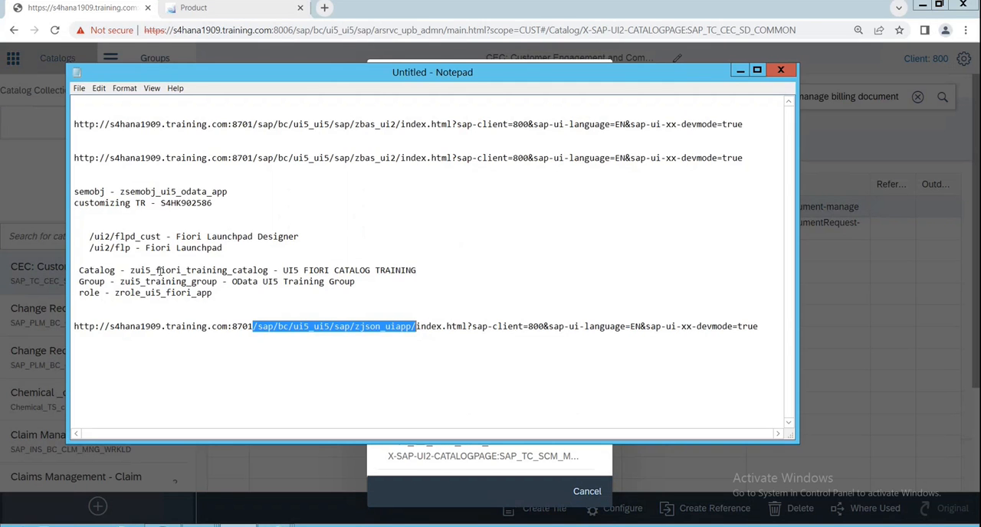
{"action": "left_click_drag", "start_coordinate": [127, 269], "coordinate": [268, 278]}
{"action": "key", "text": "ctrl+c"}
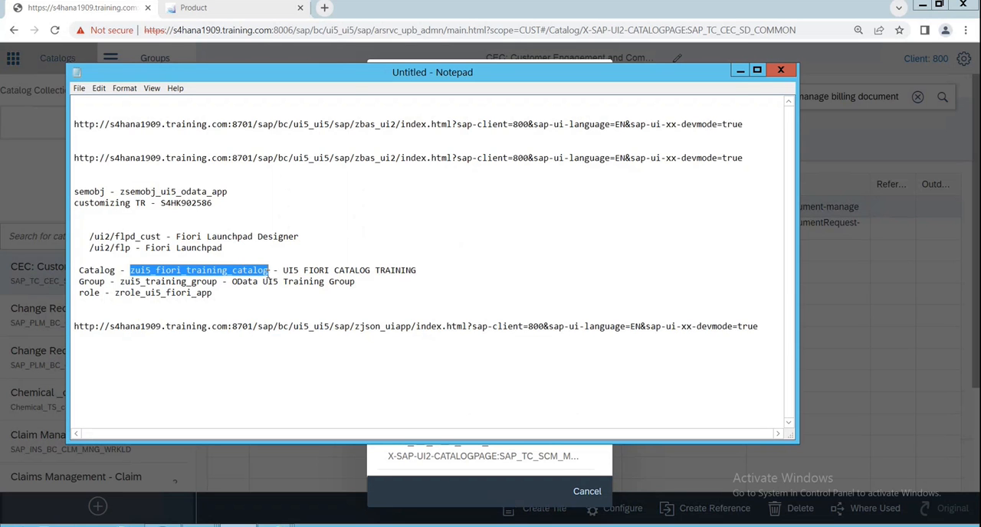
{"action": "left_click", "coordinate": [738, 72]}
{"action": "left_click", "coordinate": [469, 117]}
{"action": "key", "text": "ctrl+v"}
{"action": "key", "text": "Return"}
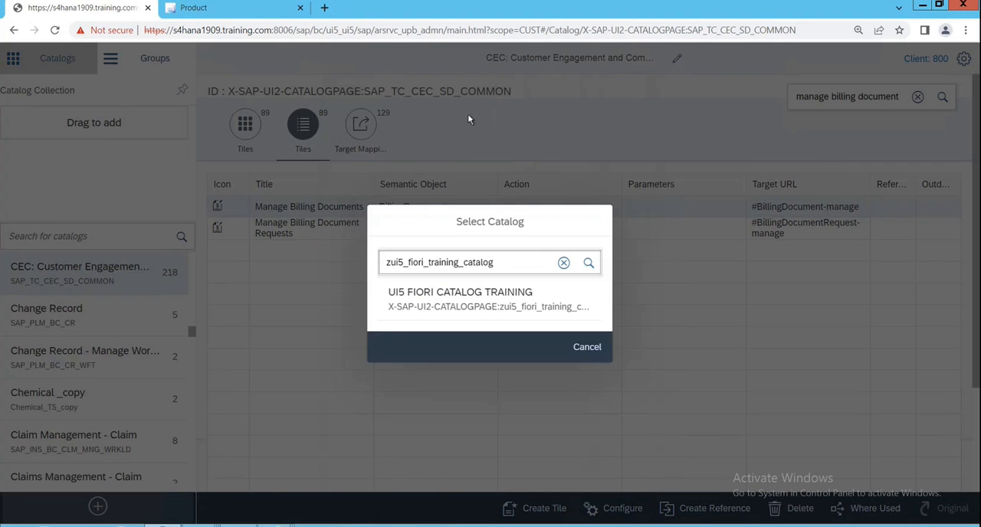
{"action": "left_click", "coordinate": [458, 311]}
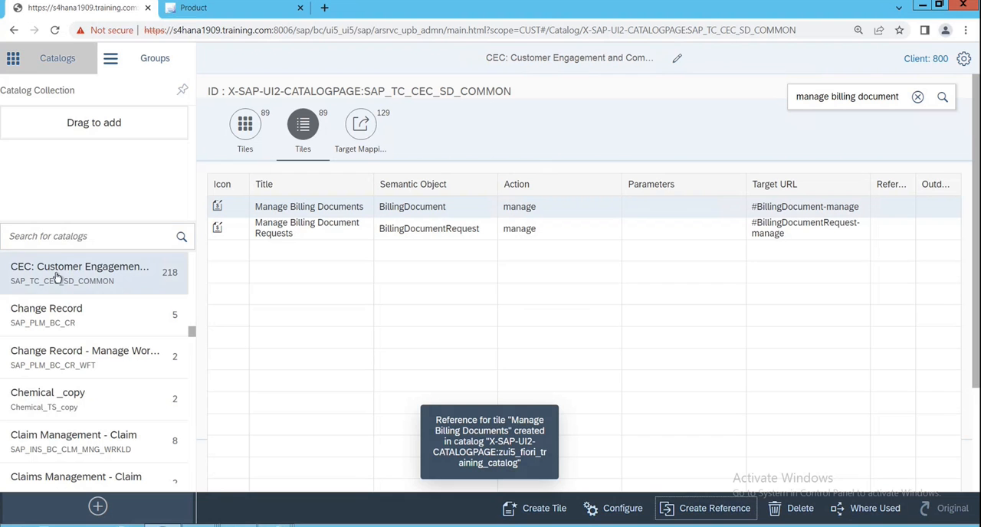
- Open the zui5_fiori_training_catalog catalog and check its tile list and target mappings for the Manage Billing Documents entry
{"action": "left_click", "coordinate": [66, 237]}
{"action": "key", "text": "ctrl+v"}
{"action": "left_click", "coordinate": [182, 237]}
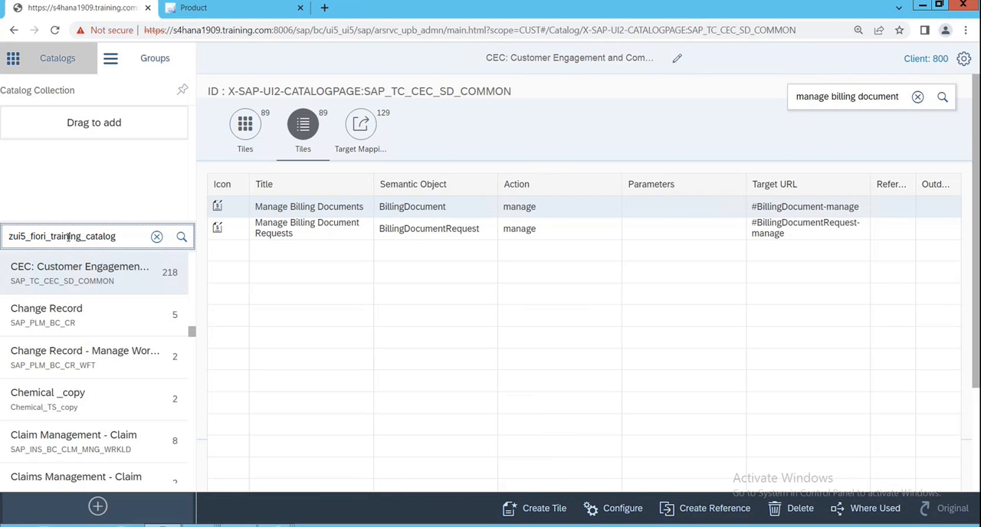
{"action": "left_click", "coordinate": [81, 280]}
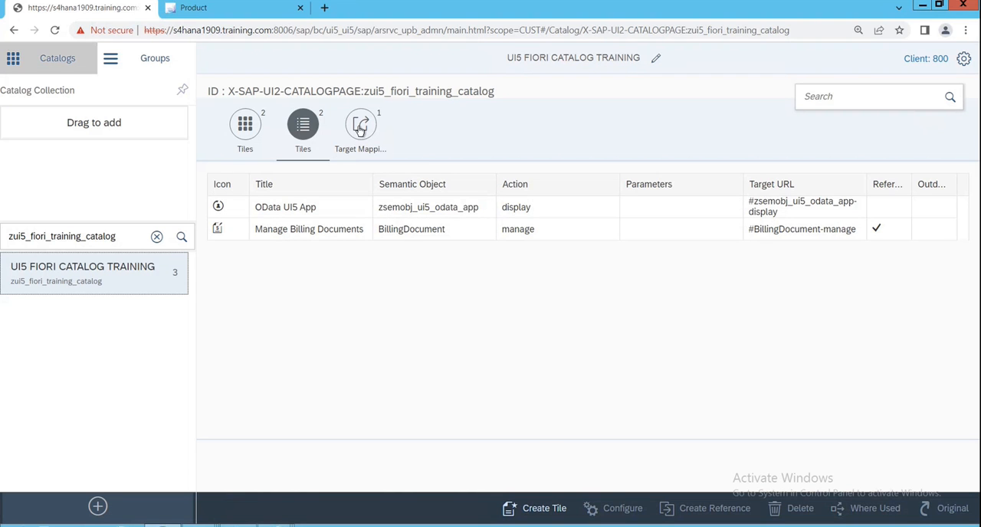
{"action": "left_click", "coordinate": [360, 131]}
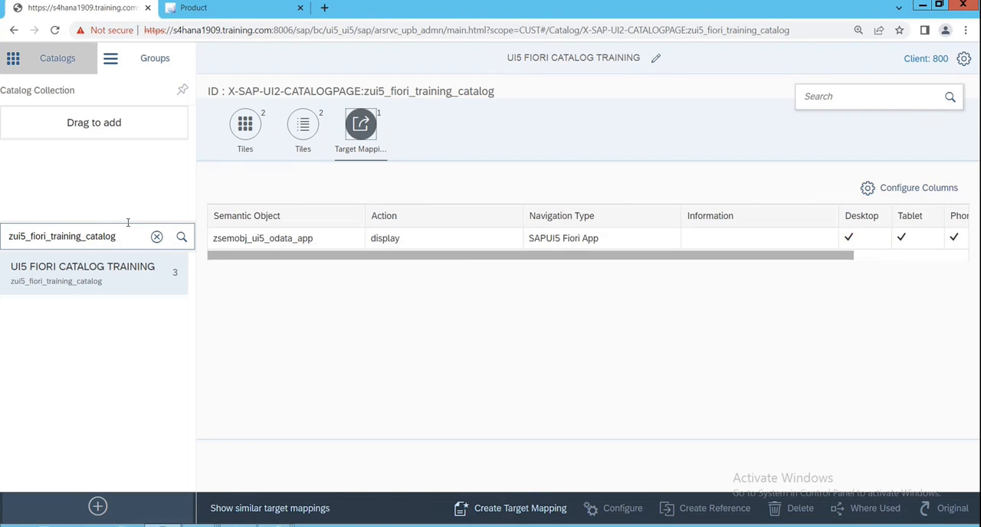
- Copy the technical catalog ID SAP_TC_CEC_SD_COMMON from the SAP Fiori apps library and open that catalog in the remote launchpad designer
{"action": "left_click", "coordinate": [156, 239]}
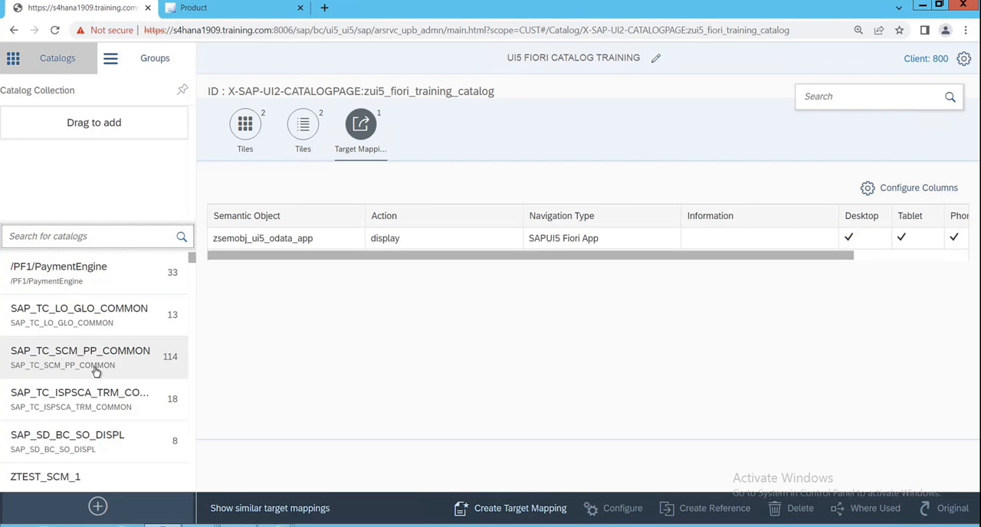
{"action": "mouse_move", "coordinate": [583, 3]}
{"action": "left_click", "coordinate": [616, 6]}
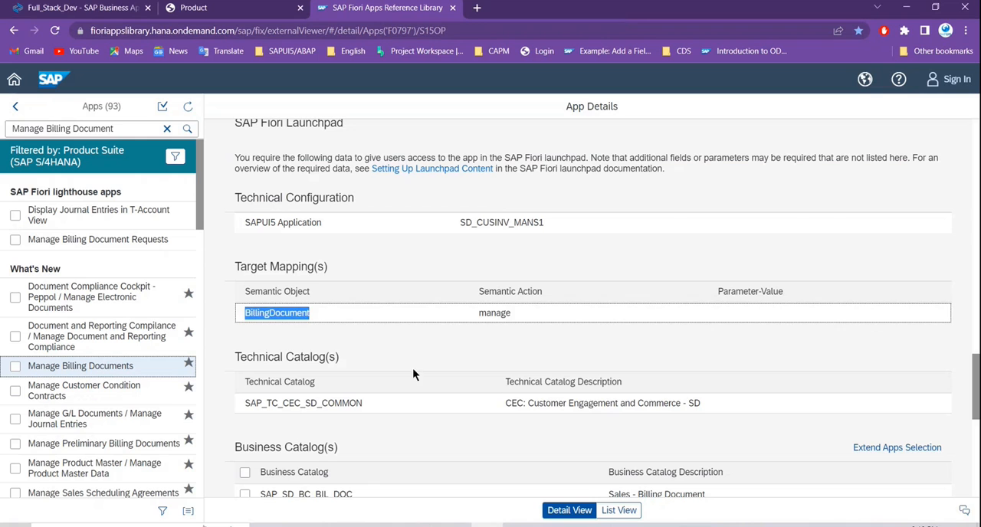
{"action": "double_click", "coordinate": [284, 403]}
{"action": "key", "text": "ctrl+c"}
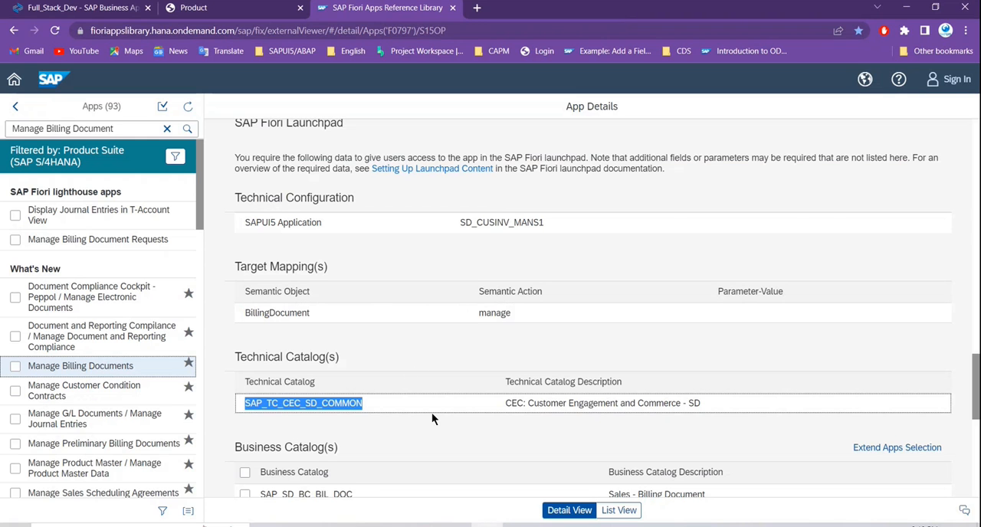
{"action": "key", "text": "alt+Tab"}
{"action": "left_click", "coordinate": [97, 237]}
{"action": "key", "text": "ctrl+v"}
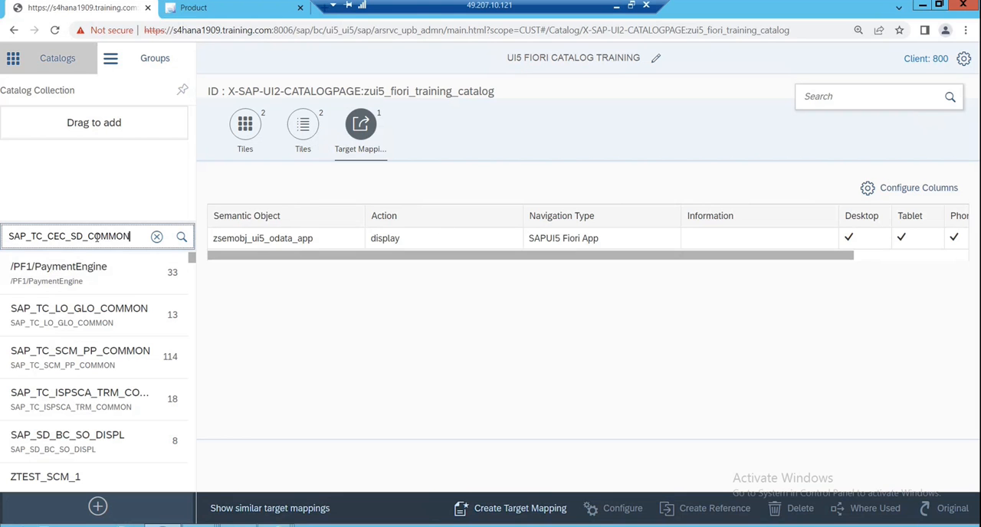
{"action": "key", "text": "Return"}
{"action": "left_click", "coordinate": [99, 273]}
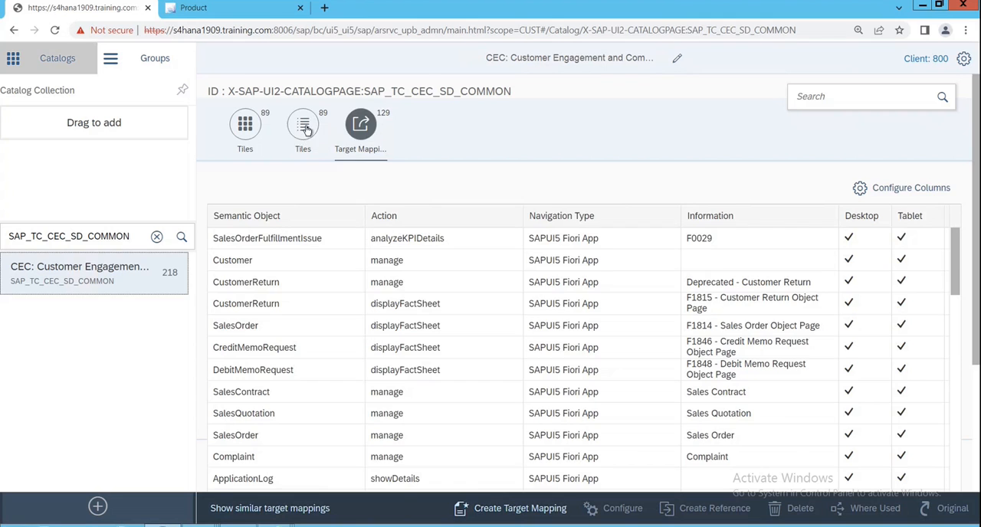
- Show the catalog's tiles as a list and filter its contents by "manage billing document"
{"action": "left_click", "coordinate": [302, 127]}
{"action": "left_click", "coordinate": [824, 97]}
{"action": "type", "text": "manage "}
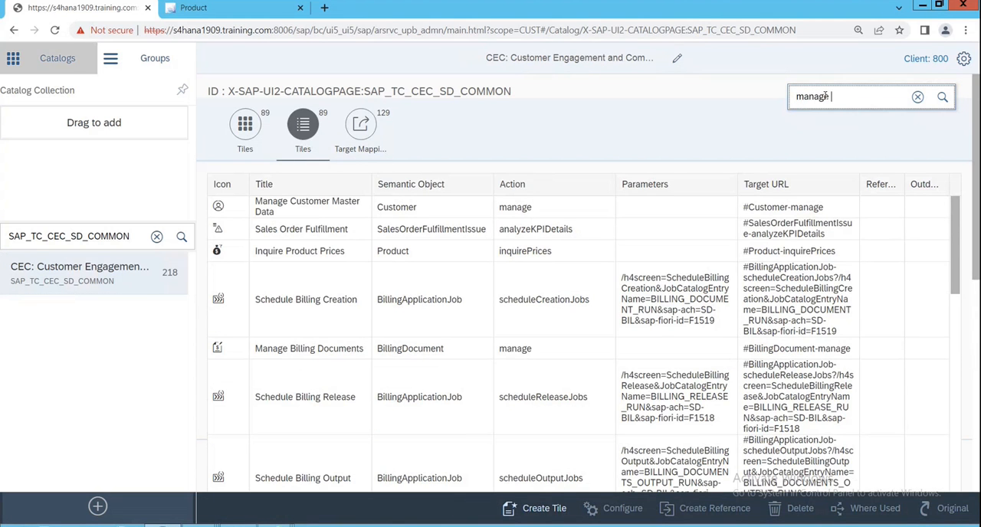
{"action": "type", "text": "billing document"}
{"action": "key", "text": "Return"}
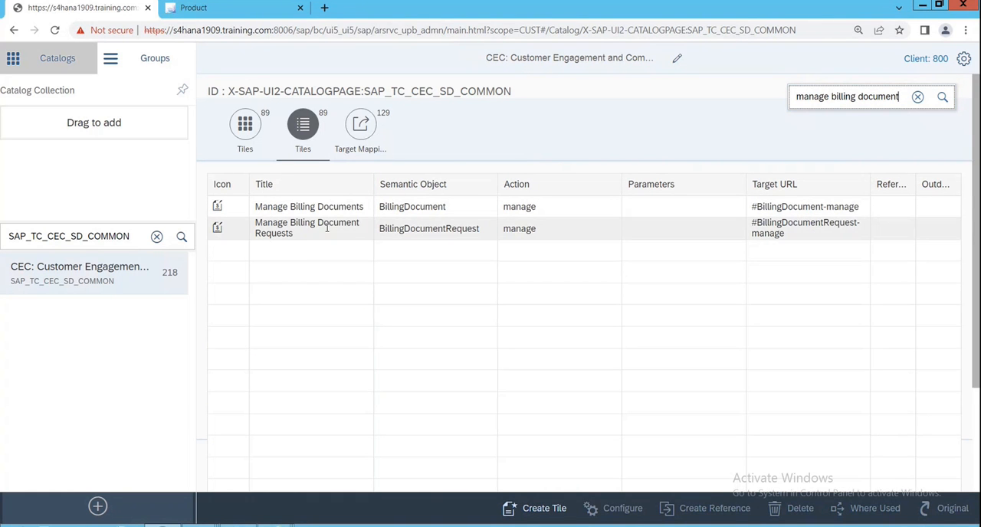
- Create a reference to the target mapping with semantic object BillingDocument and action manage in the zui5_fiori_training_catalog catalog
{"action": "left_click", "coordinate": [360, 126]}
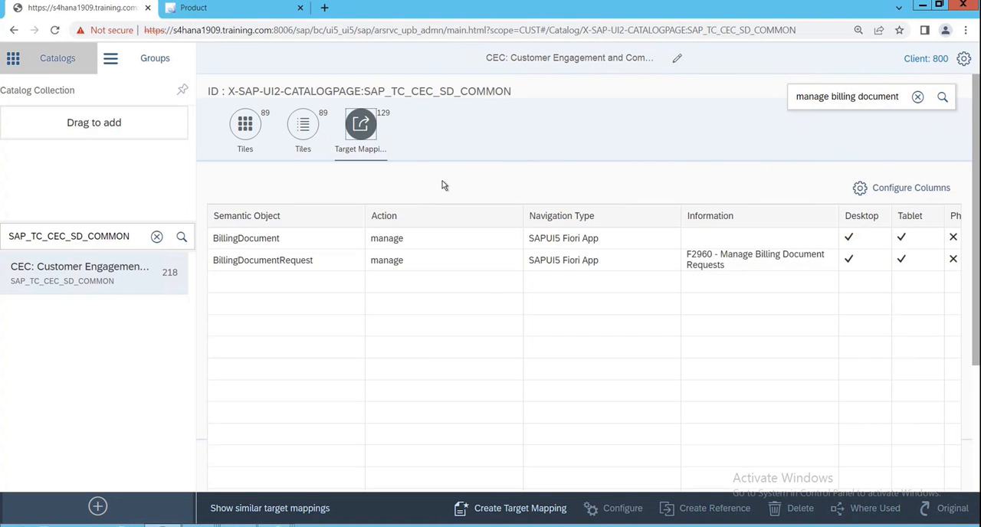
{"action": "left_click", "coordinate": [299, 242]}
{"action": "left_click", "coordinate": [709, 508]}
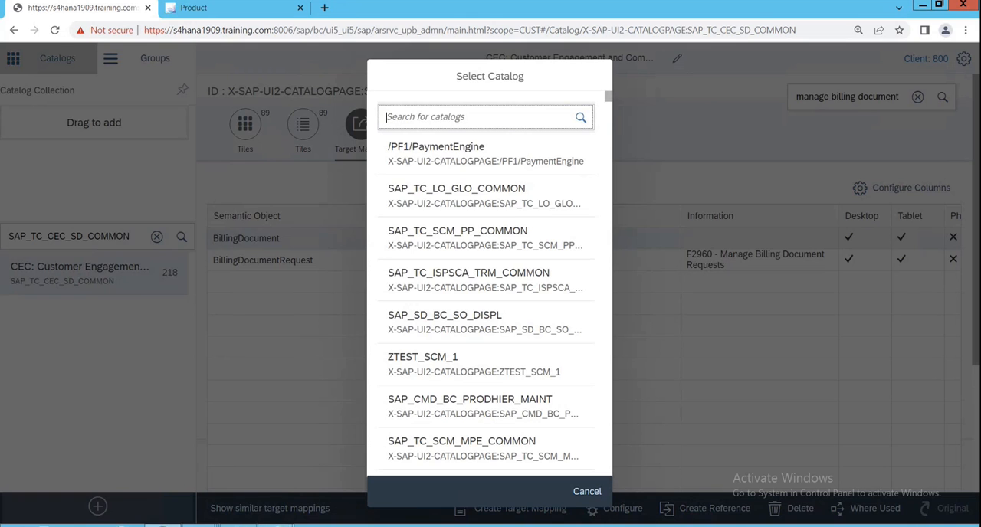
{"action": "key", "text": "alt+Tab"}
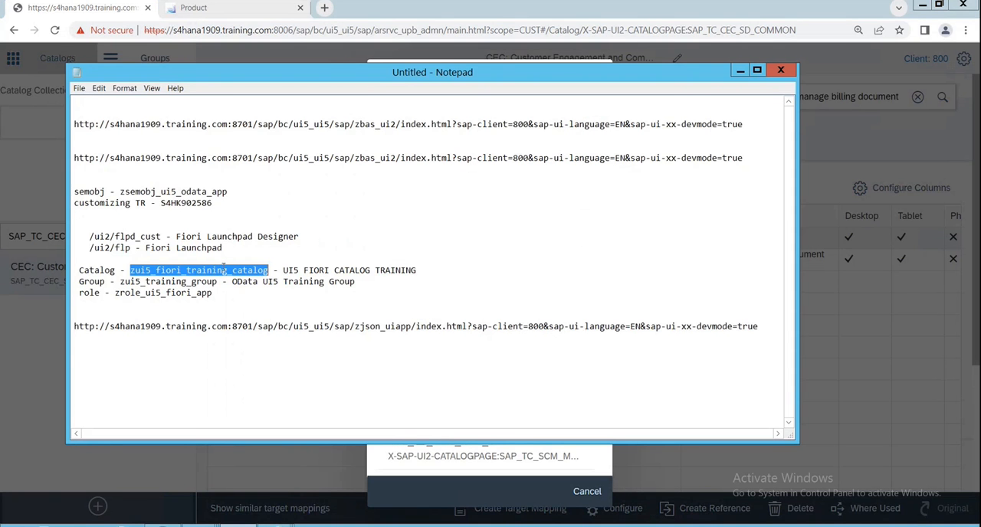
{"action": "key", "text": "ctrl+c"}
{"action": "key", "text": "alt+Tab"}
{"action": "key", "text": "ctrl+v"}
{"action": "key", "text": "Return"}
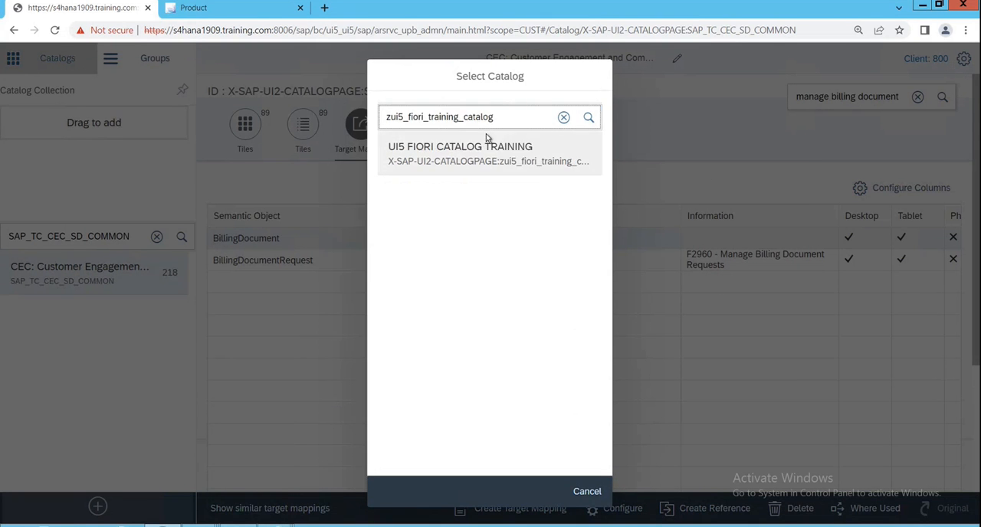
{"action": "left_click", "coordinate": [446, 305]}
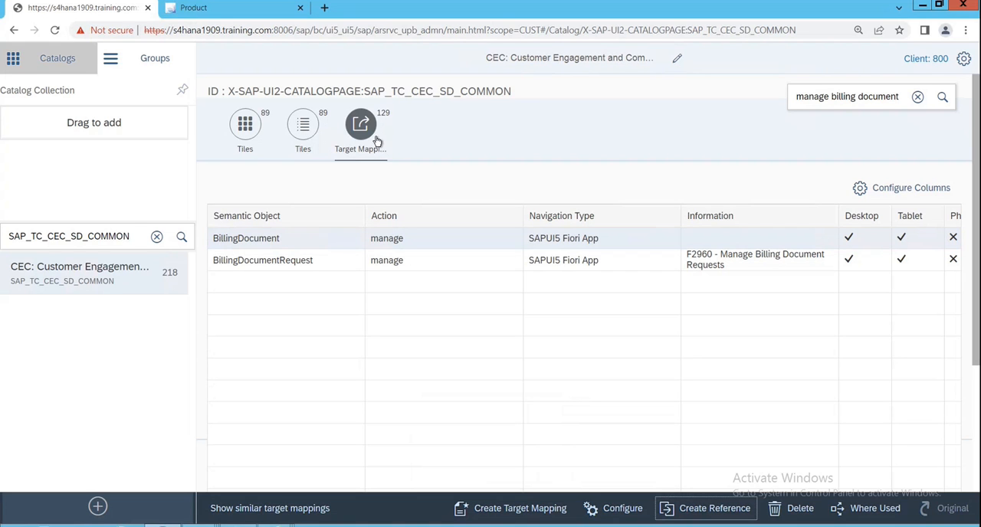
- Reopen the zui5_fiori_training_catalog catalog and check its target mappings and tile list for the BillingDocument references
{"action": "left_click", "coordinate": [156, 236]}
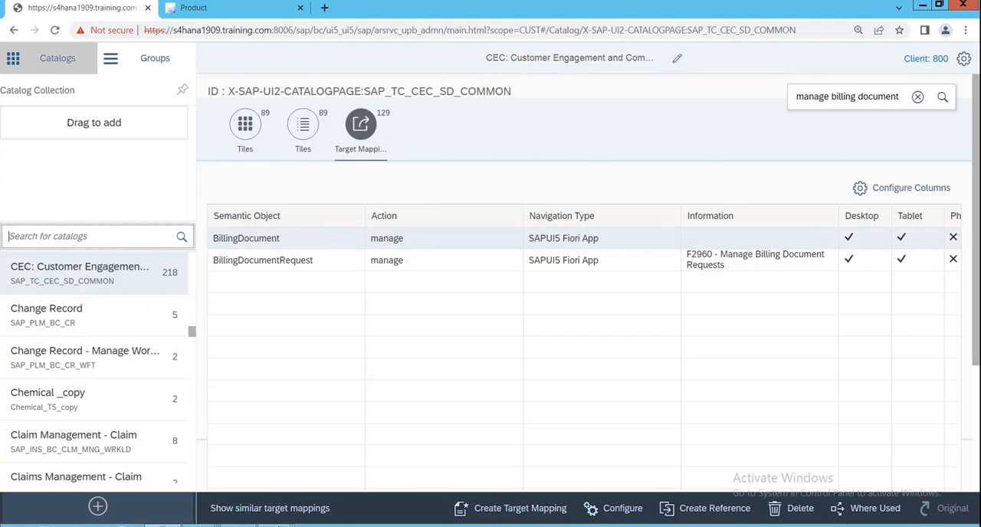
{"action": "key", "text": "alt+Tab"}
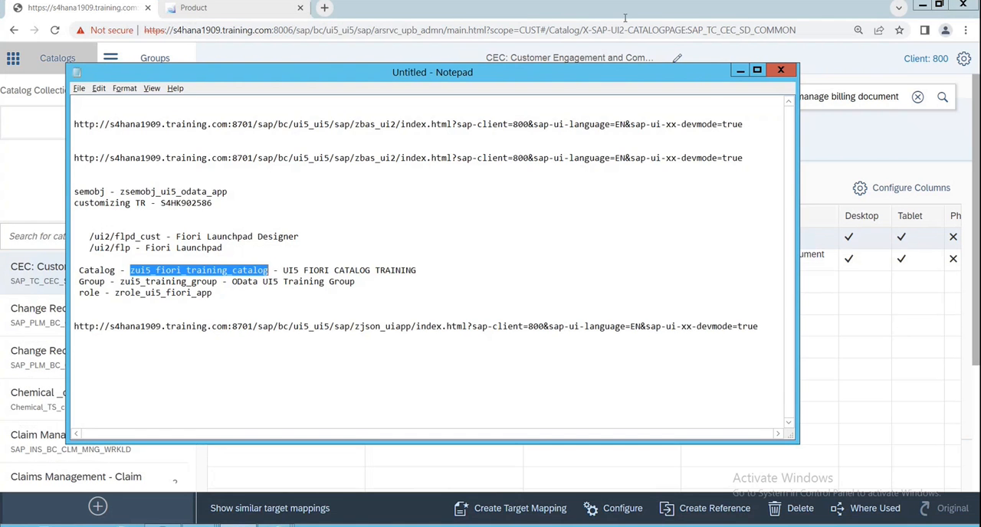
{"action": "left_click", "coordinate": [739, 69]}
{"action": "key", "text": "ctrl+v"}
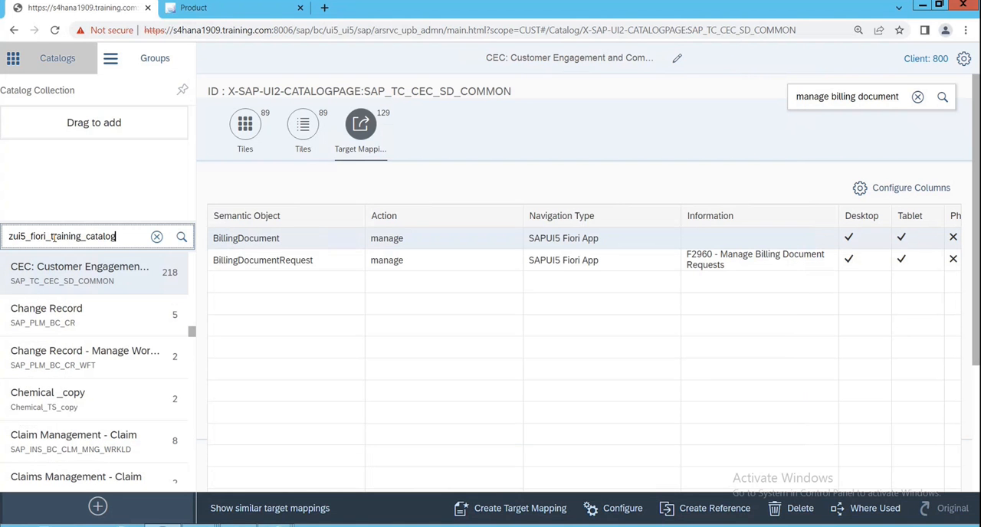
{"action": "key", "text": "Return"}
{"action": "left_click", "coordinate": [69, 282]}
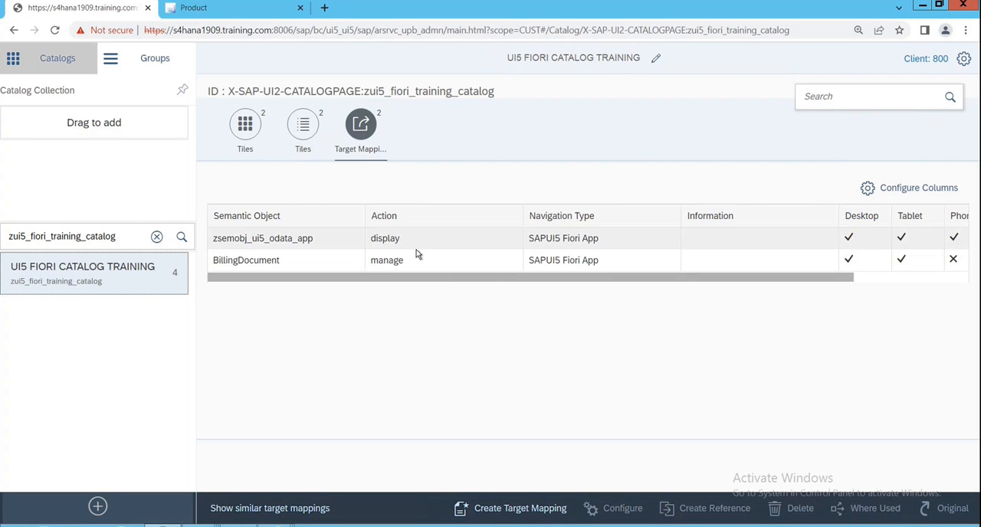
{"action": "left_click", "coordinate": [303, 128]}
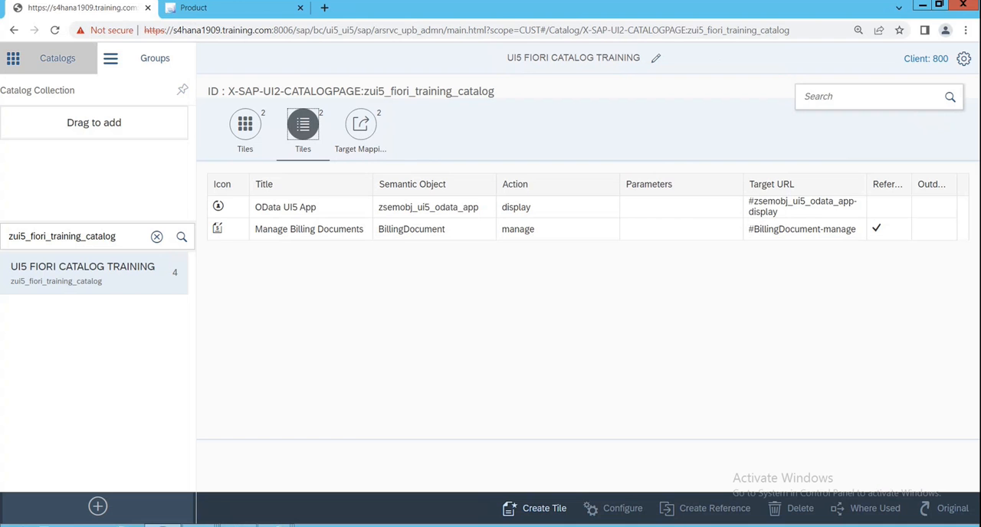
- Review the app's technical catalog, business catalogs and business groups in the SAP Fiori apps library, and return to the remote session
{"action": "left_click", "coordinate": [616, 6]}
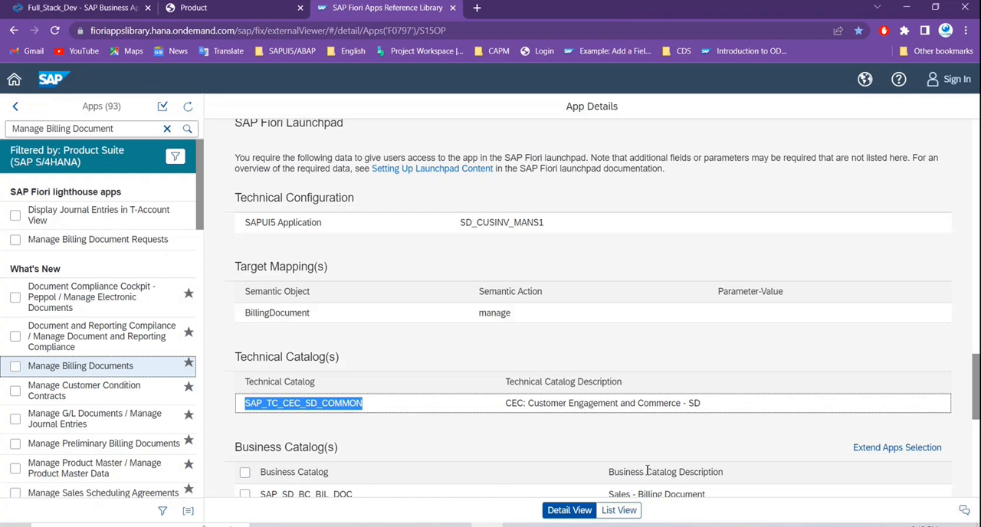
{"action": "mouse_move", "coordinate": [647, 524]}
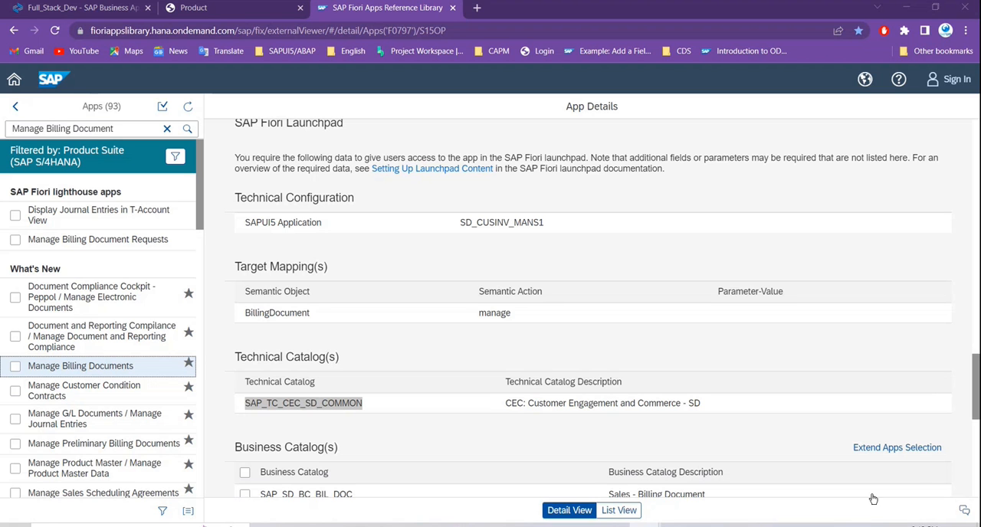
{"action": "left_click", "coordinate": [956, 430]}
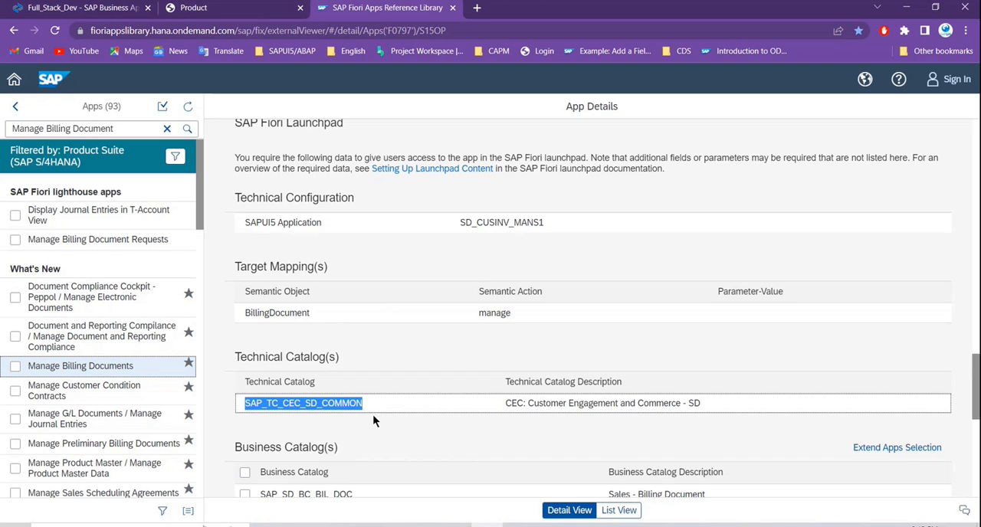
{"action": "scroll", "coordinate": [368, 406], "scroll_direction": "down", "scroll_amount": 2}
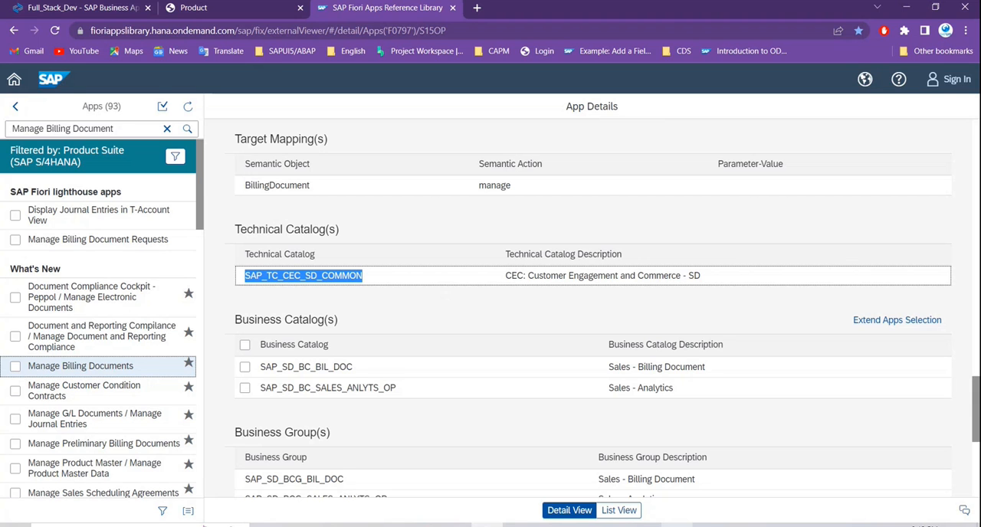
{"action": "left_click", "coordinate": [678, 525]}
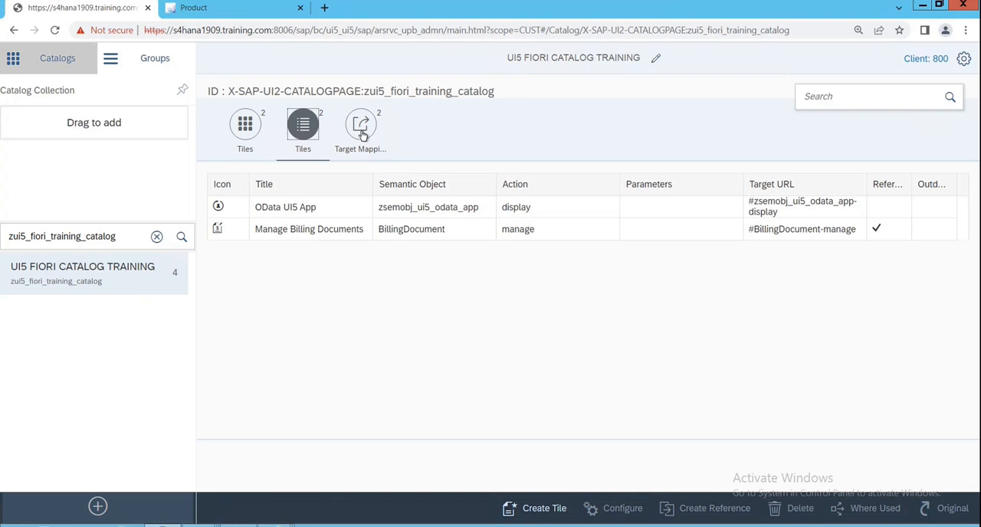
- Find the zui5_training_group group among the designer's groups, copying its ID from the Notepad notes, and open it
{"action": "left_click", "coordinate": [162, 67]}
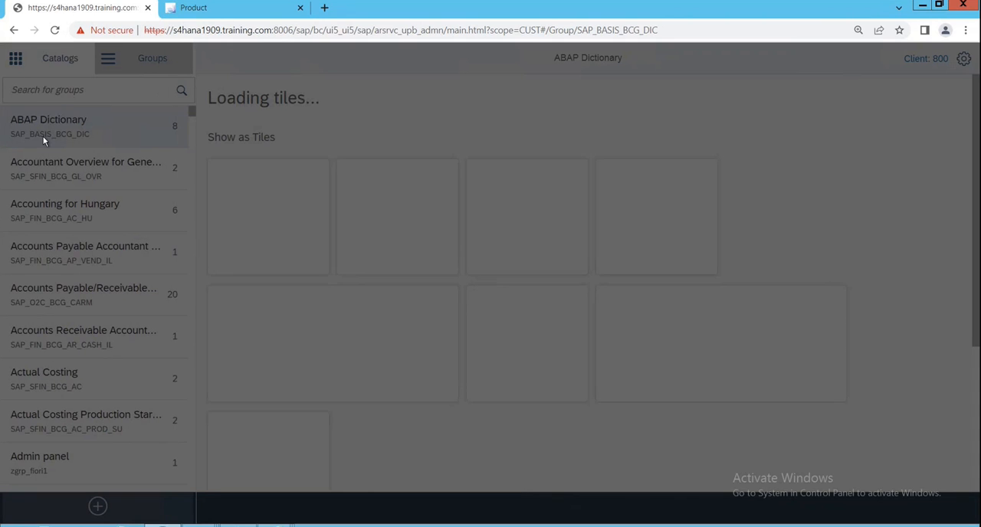
{"action": "left_click", "coordinate": [77, 89]}
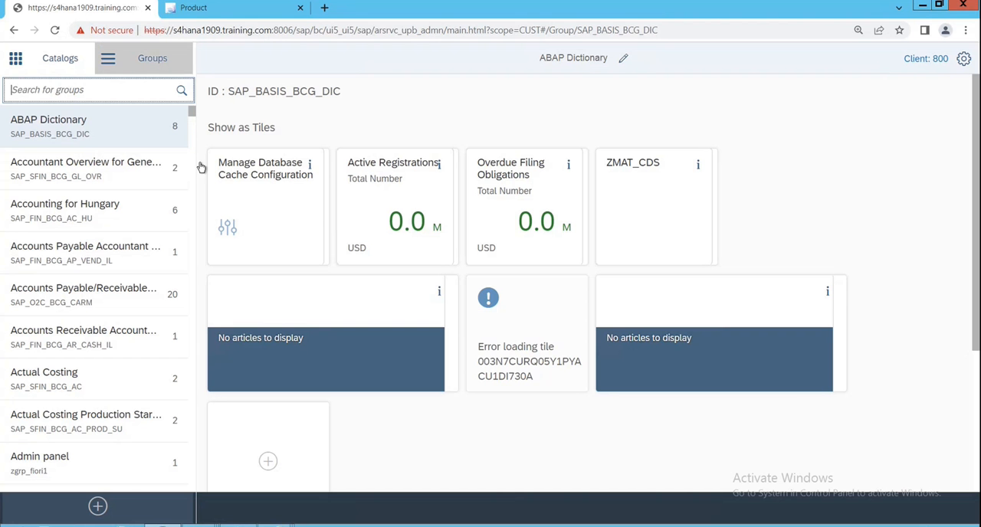
{"action": "key", "text": "alt+Tab"}
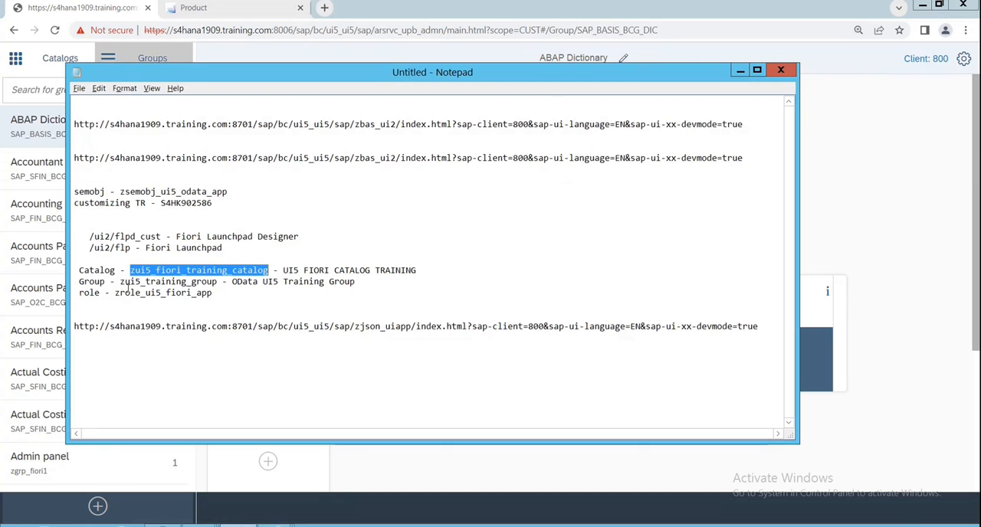
{"action": "left_click_drag", "start_coordinate": [120, 281], "coordinate": [216, 282]}
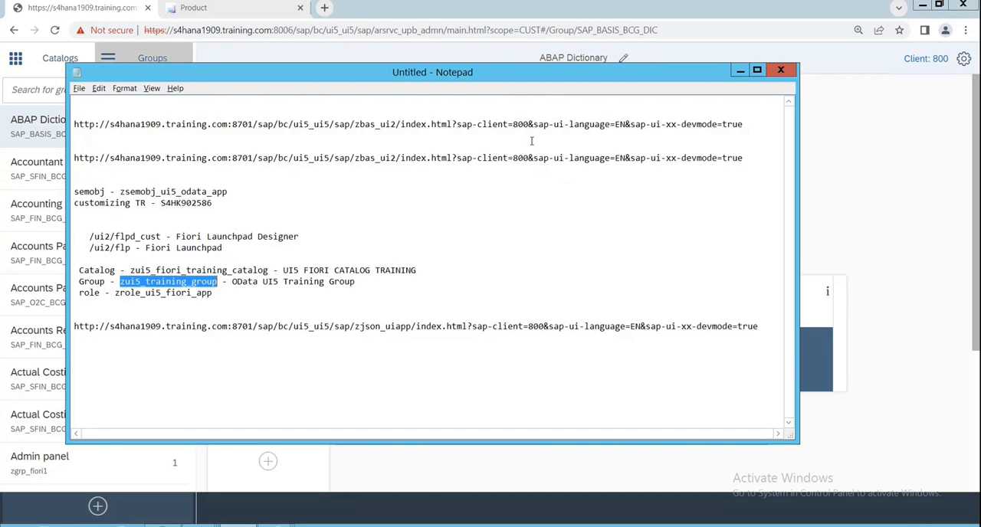
{"action": "left_click", "coordinate": [740, 71]}
{"action": "key", "text": "ctrl+v"}
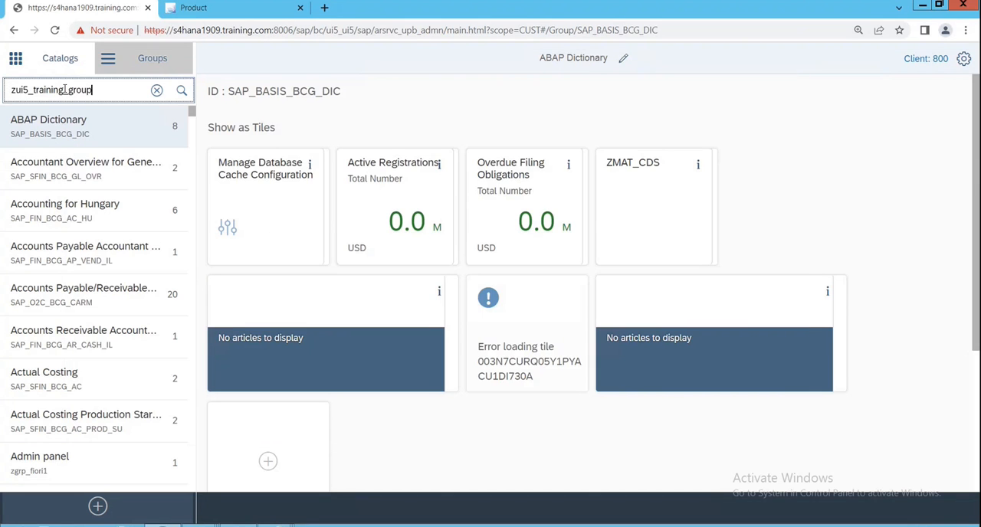
{"action": "key", "text": "Return"}
{"action": "left_click", "coordinate": [147, 132]}
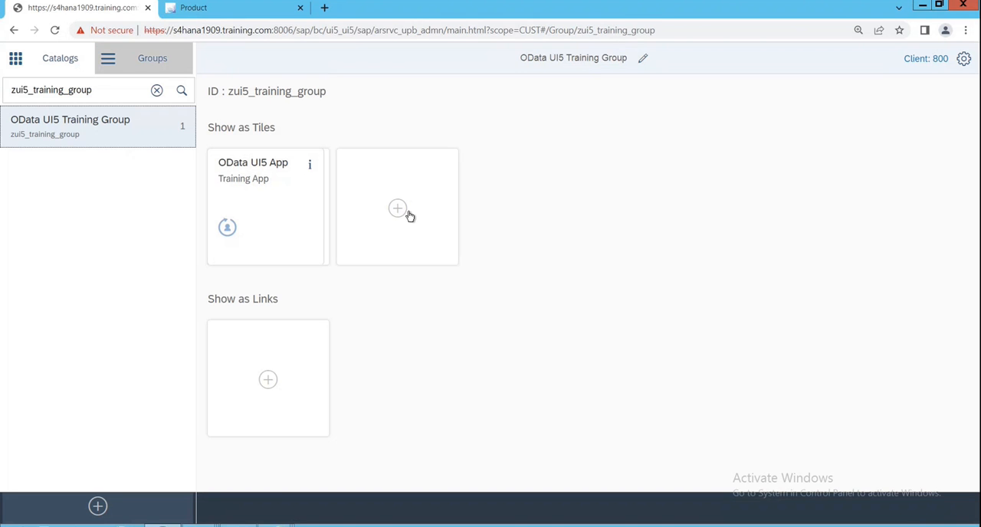
- Add the Manage Billing Documents tile from the zui5_fiori_training_catalog catalog to the OData UI5 Training Group and return to the group
{"action": "left_click", "coordinate": [398, 209]}
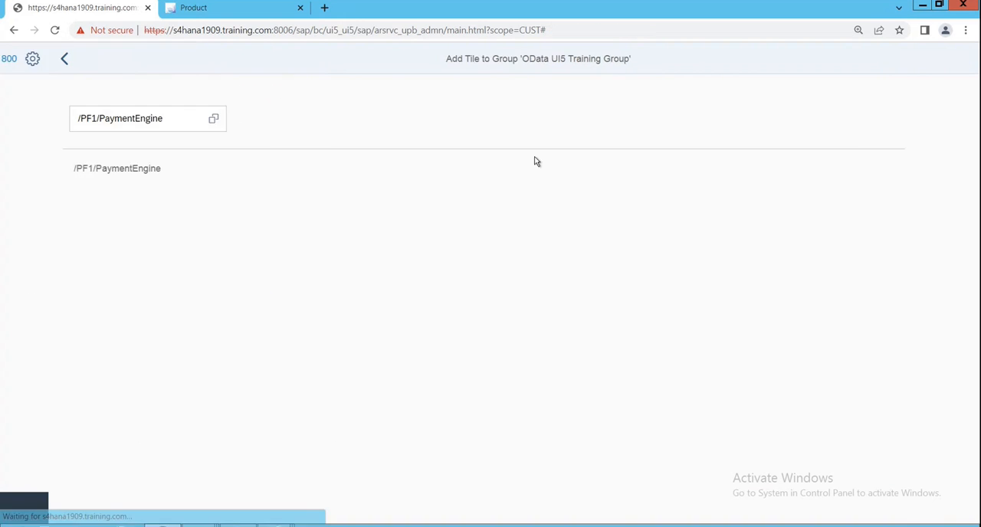
{"action": "left_click", "coordinate": [173, 123]}
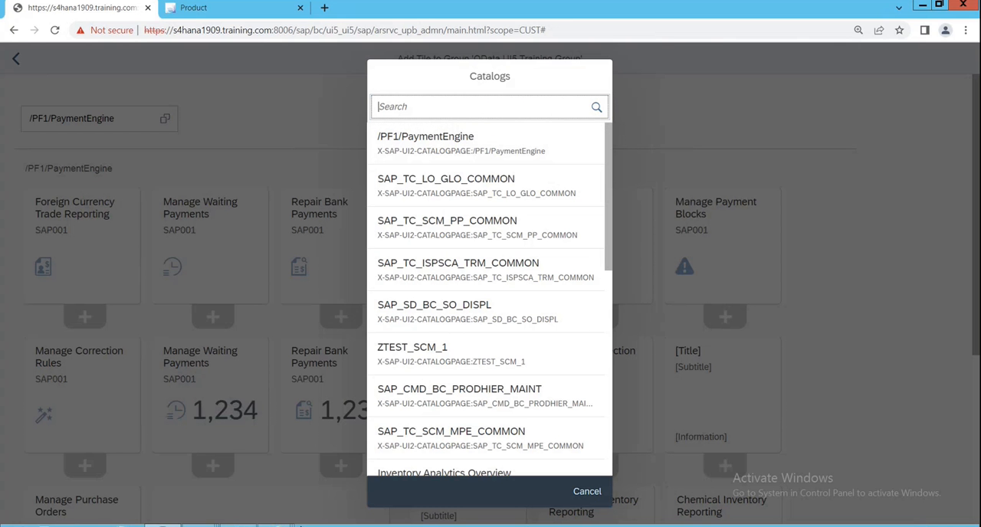
{"action": "left_click", "coordinate": [238, 526]}
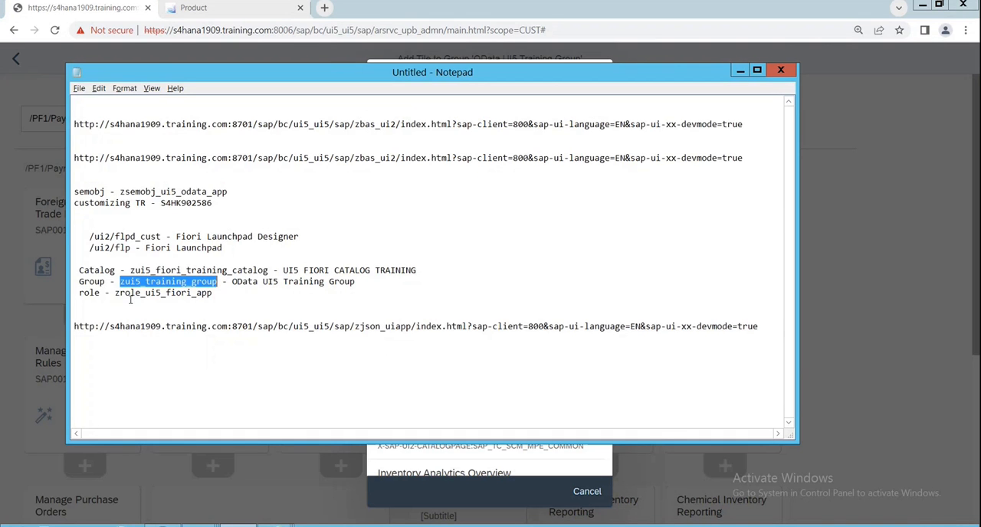
{"action": "left_click_drag", "start_coordinate": [130, 270], "coordinate": [270, 272]}
{"action": "key", "text": "ctrl+c"}
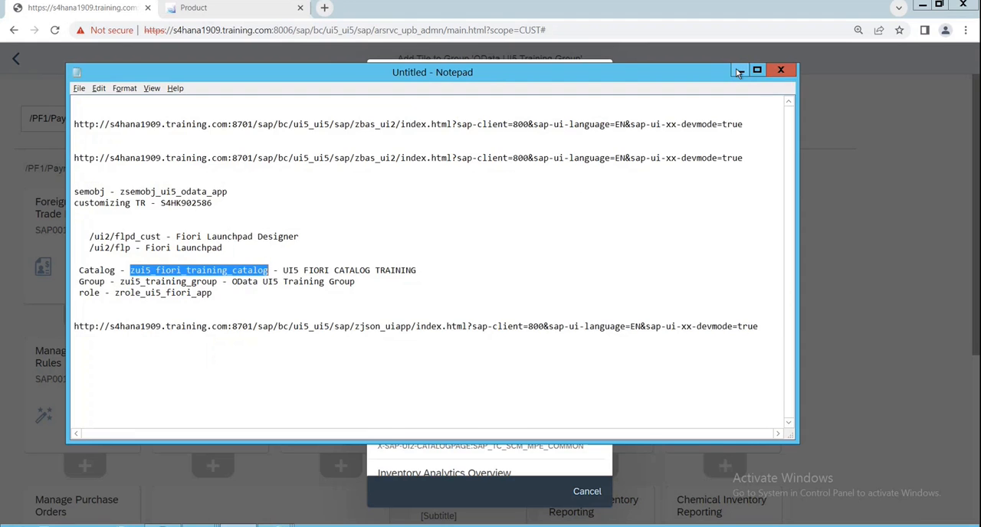
{"action": "left_click", "coordinate": [740, 70]}
{"action": "left_click", "coordinate": [403, 109]}
{"action": "key", "text": "ctrl+v"}
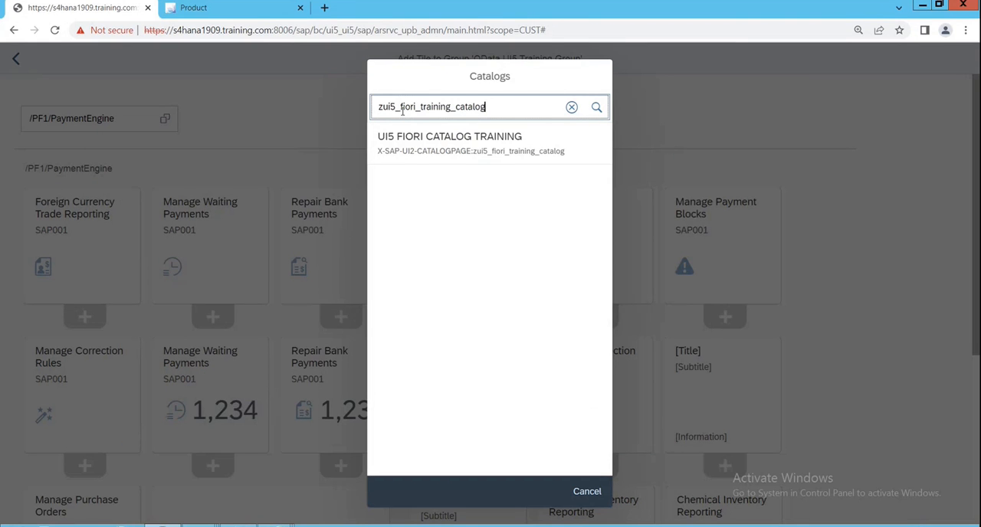
{"action": "left_click", "coordinate": [420, 154]}
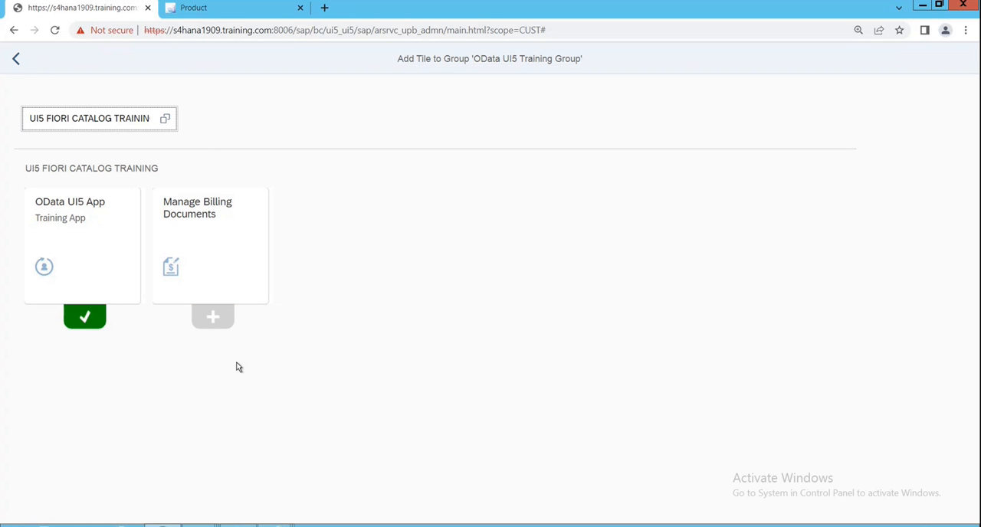
{"action": "left_click", "coordinate": [220, 323]}
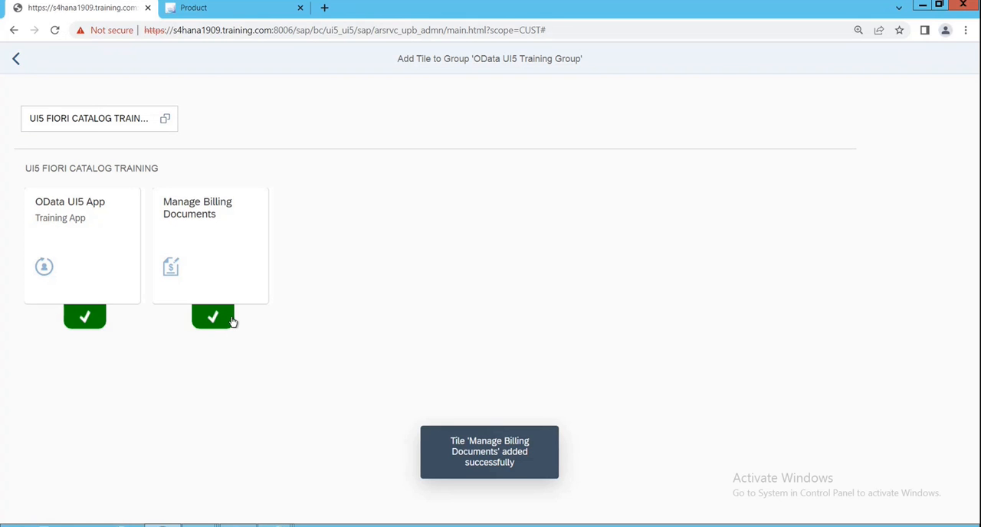
{"action": "left_click", "coordinate": [15, 59]}
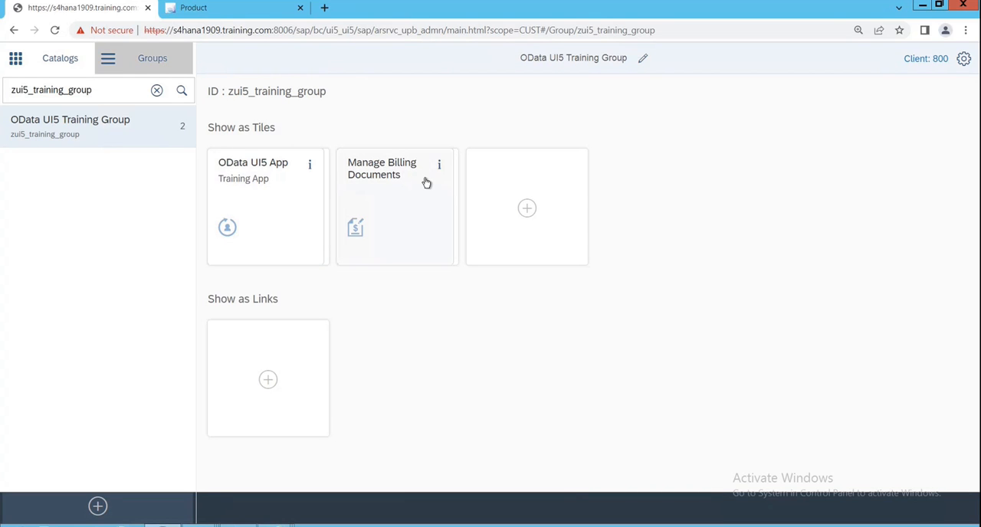
- Go to the Fiori launchpad home page and show the OData UI5 Training Group
{"action": "left_click", "coordinate": [218, 8]}
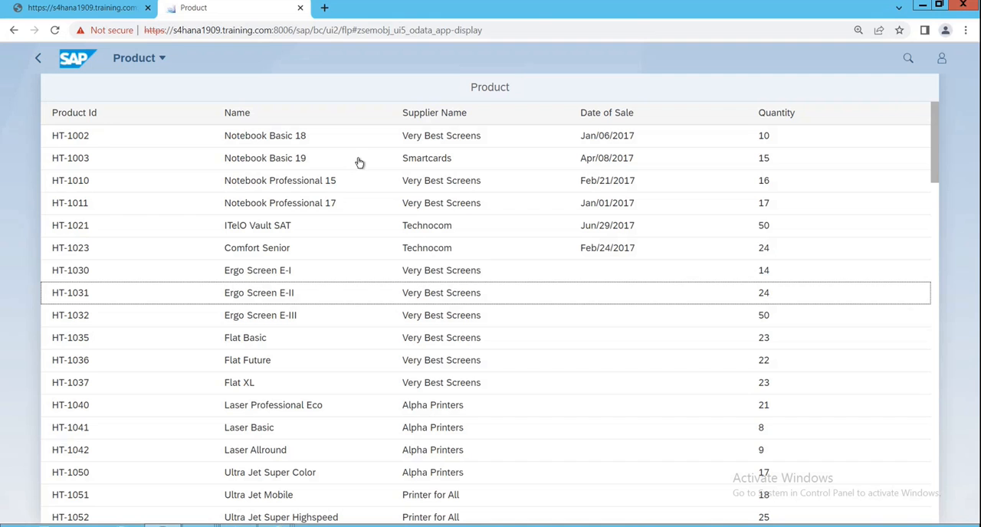
{"action": "left_click", "coordinate": [75, 60]}
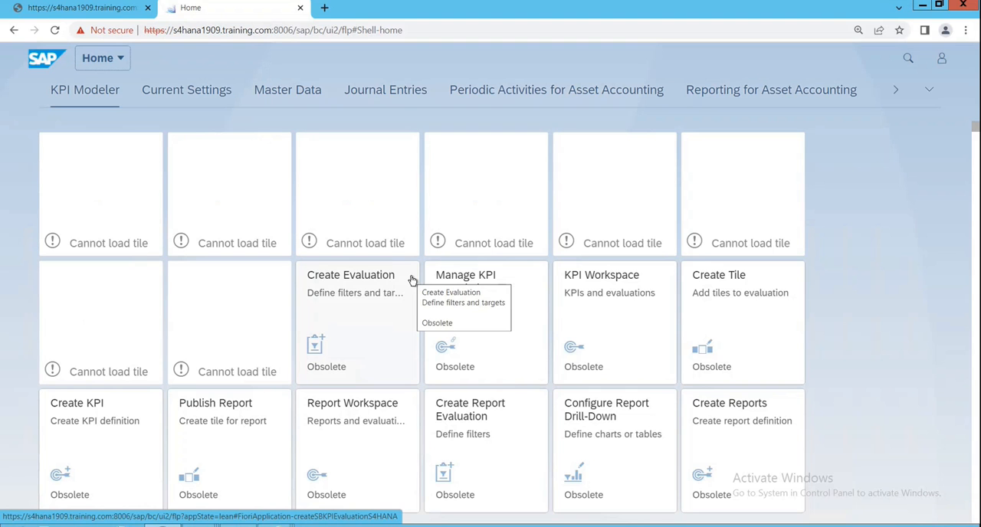
{"action": "left_click", "coordinate": [929, 91]}
{"action": "scroll", "coordinate": [767, 345], "scroll_direction": "down", "scroll_amount": 10}
{"action": "scroll", "coordinate": [806, 418], "scroll_direction": "down", "scroll_amount": 20}
{"action": "scroll", "coordinate": [813, 439], "scroll_direction": "down", "scroll_amount": 15}
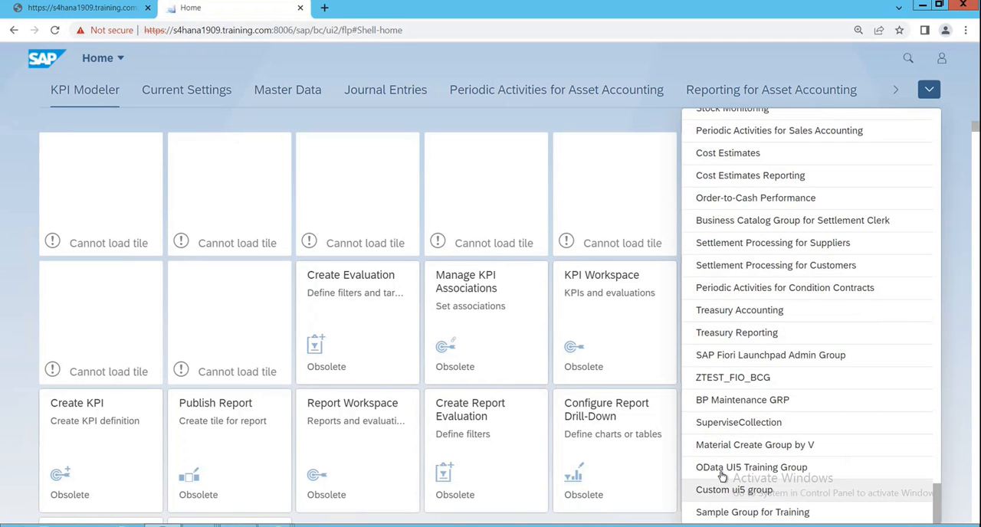
{"action": "left_click", "coordinate": [771, 470]}
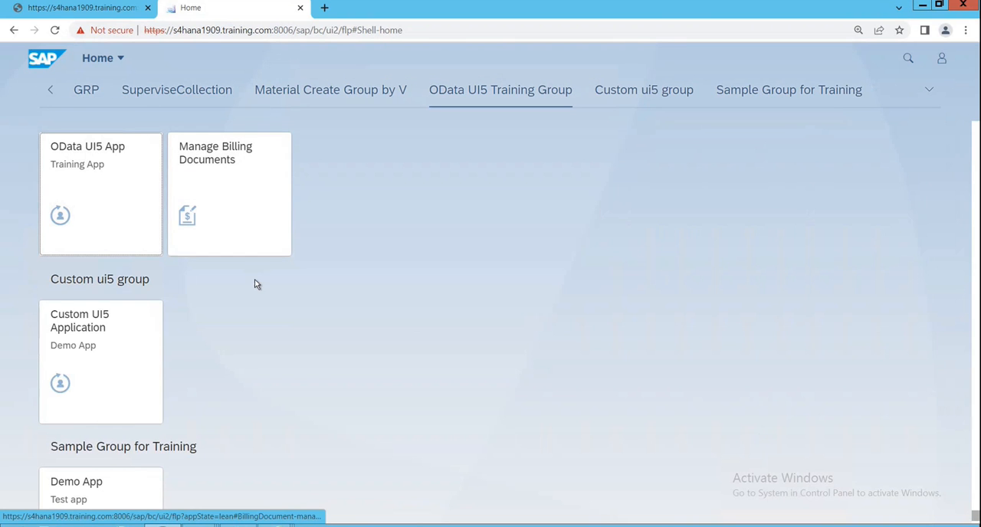
- Launch the Manage Billing Documents app from the group and look through its list of billing documents
{"action": "left_click", "coordinate": [234, 201]}
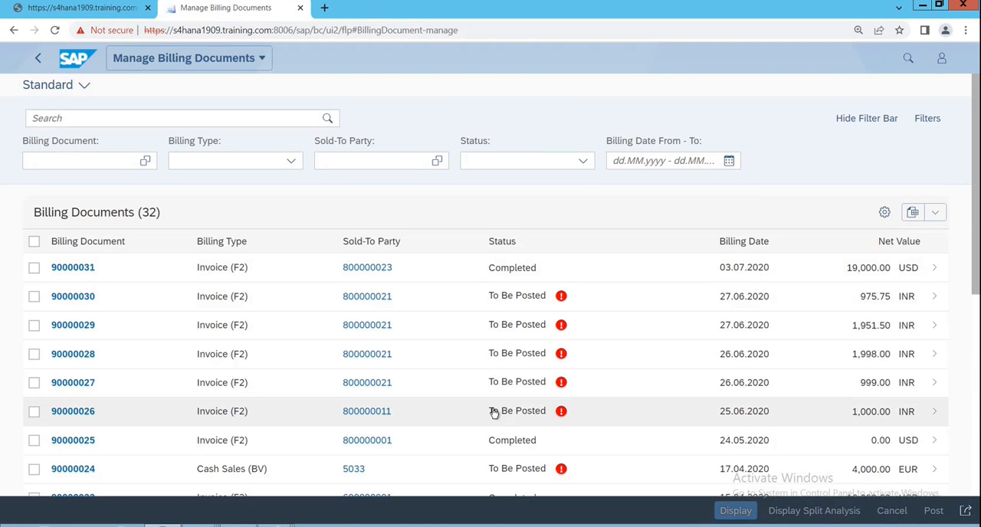
{"action": "scroll", "coordinate": [495, 412], "scroll_direction": "down", "scroll_amount": 3}
{"action": "scroll", "coordinate": [494, 410], "scroll_direction": "up", "scroll_amount": 3}
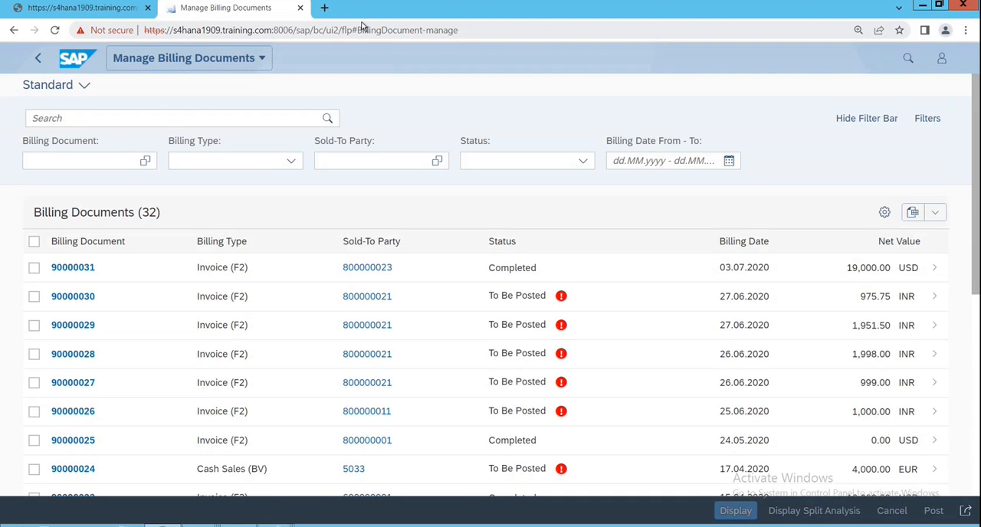
- Open the first listed invoice in edit mode, review its sections and go back without changing anything
{"action": "left_click", "coordinate": [486, 269]}
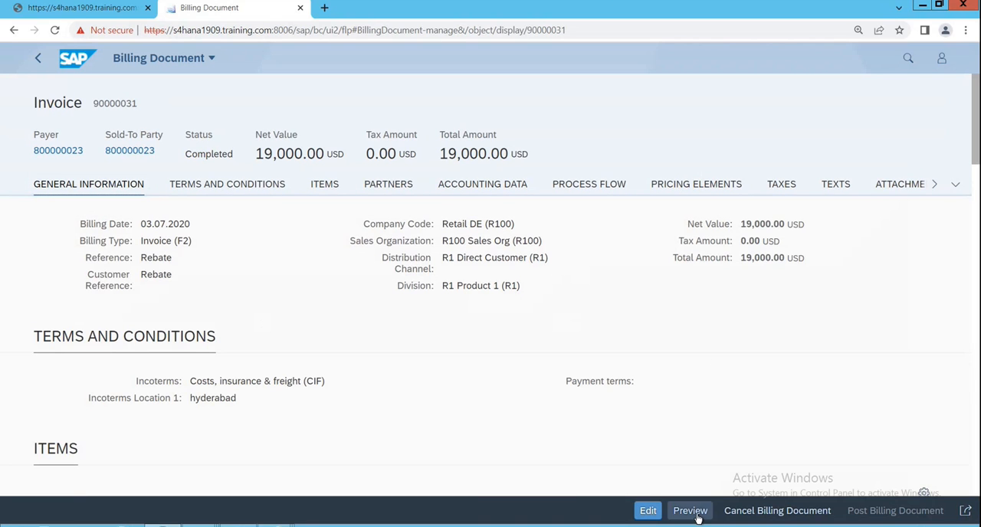
{"action": "left_click", "coordinate": [648, 511]}
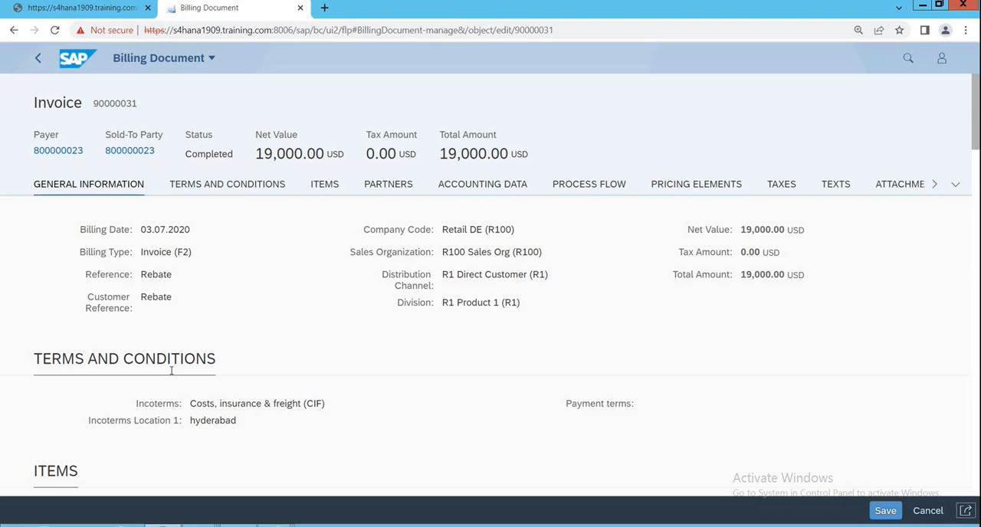
{"action": "scroll", "coordinate": [231, 402], "scroll_direction": "down", "scroll_amount": 5}
{"action": "scroll", "coordinate": [567, 409], "scroll_direction": "down", "scroll_amount": 12}
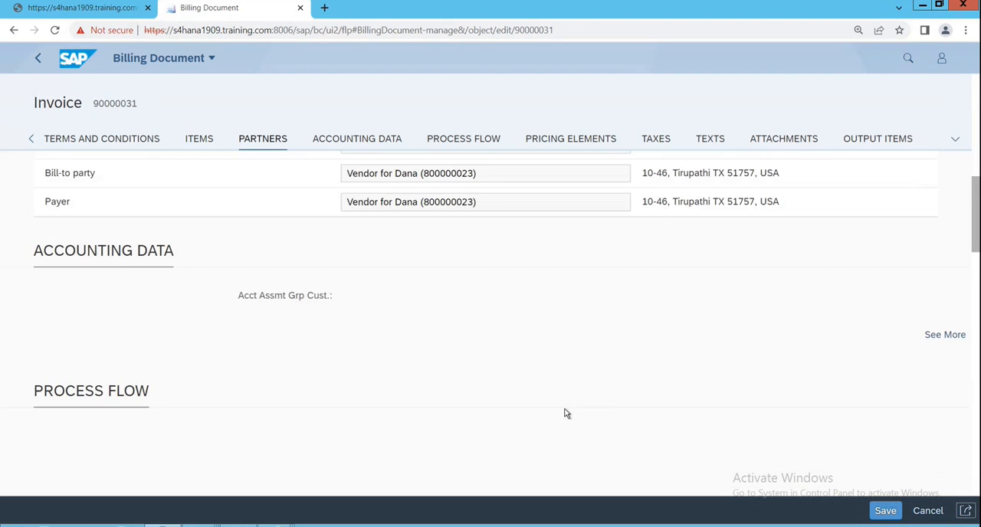
{"action": "scroll", "coordinate": [567, 409], "scroll_direction": "up", "scroll_amount": 12}
{"action": "scroll", "coordinate": [567, 409], "scroll_direction": "up", "scroll_amount": 5}
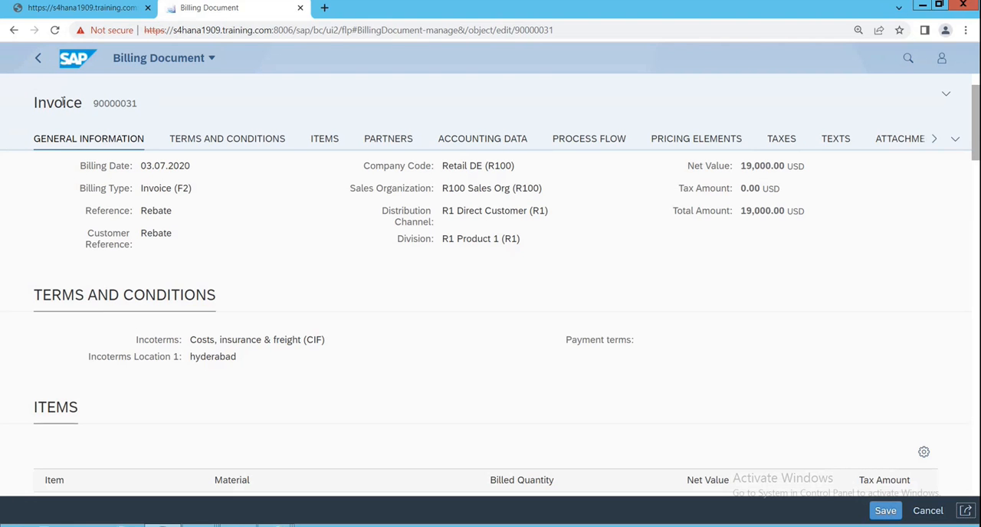
{"action": "left_click", "coordinate": [38, 58]}
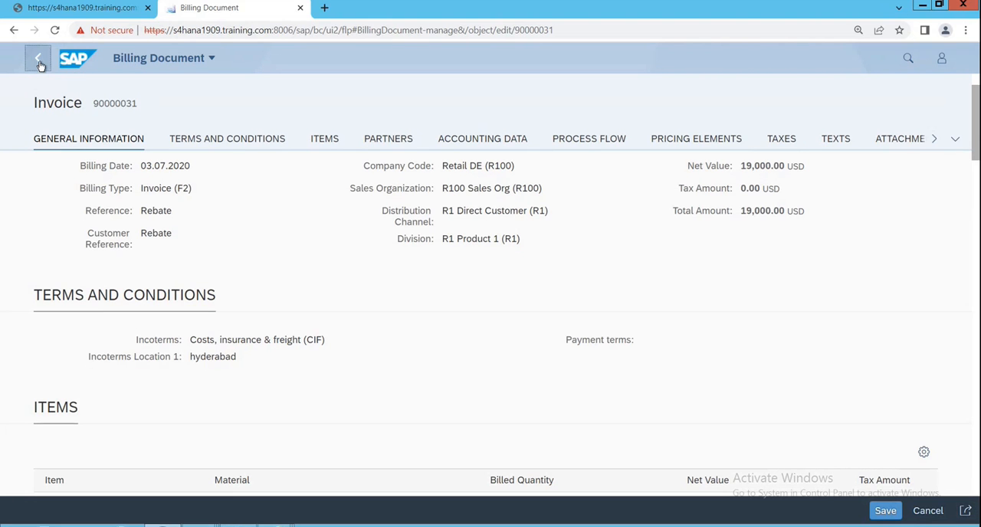